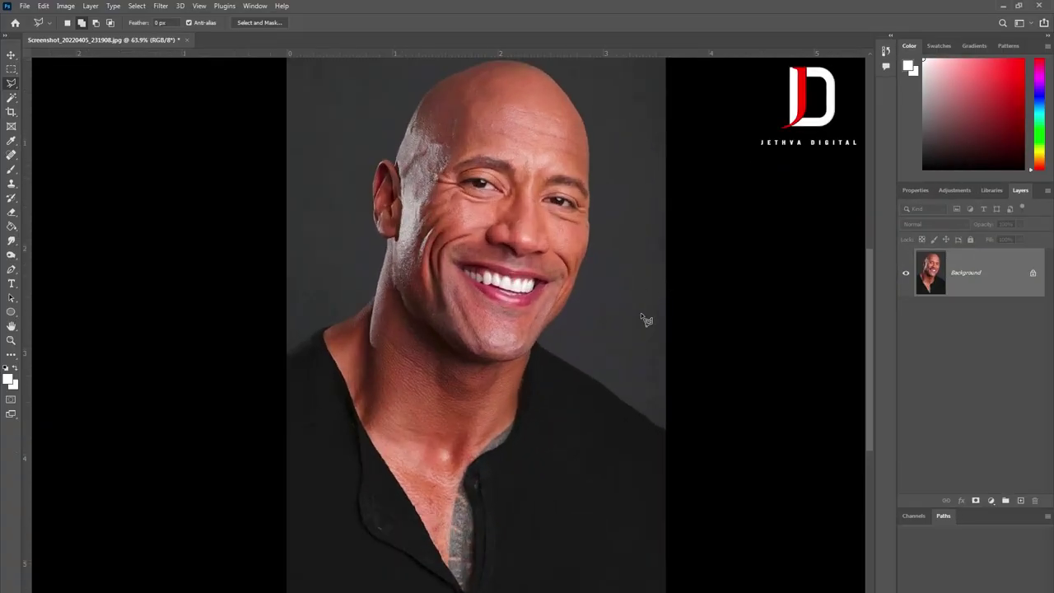
Step: Trace the Magnetic Lasso outline around the man's head and ear, panning as the path advances
{"action": "scroll", "coordinate": [247, 381], "scroll_direction": "up", "scroll_amount": 5}
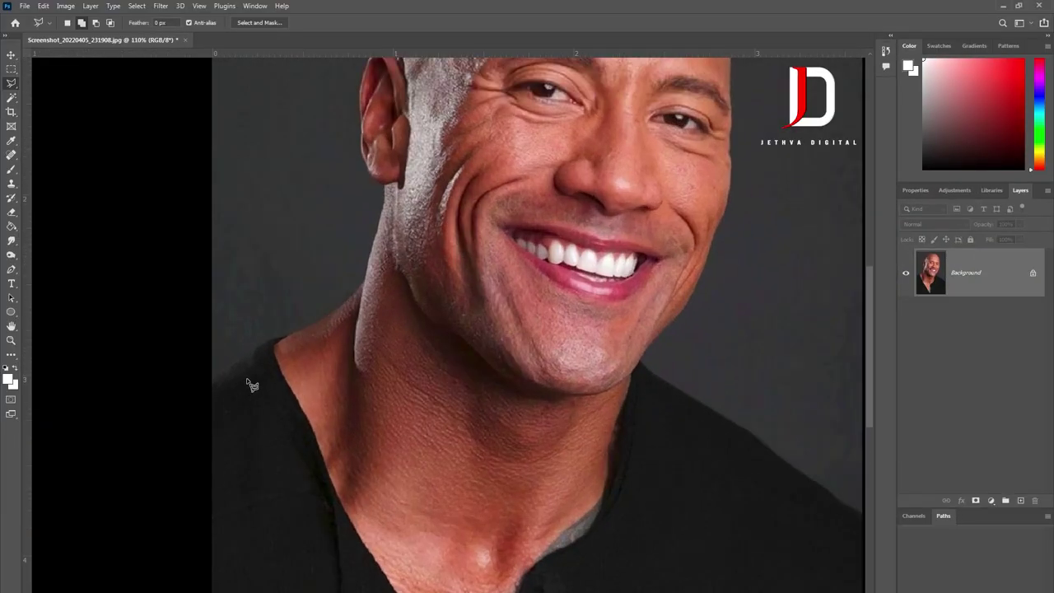
{"action": "scroll", "coordinate": [215, 383], "scroll_direction": "up", "scroll_amount": 2}
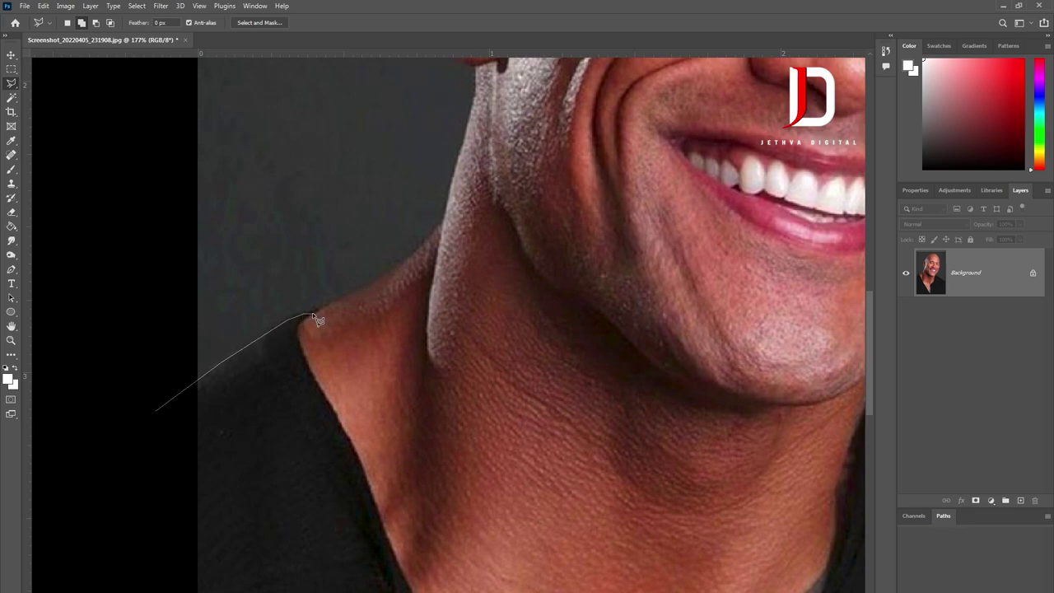
{"action": "scroll", "coordinate": [372, 285], "scroll_direction": "up", "scroll_amount": 1}
{"action": "scroll", "coordinate": [400, 330], "scroll_direction": "up", "scroll_amount": 1}
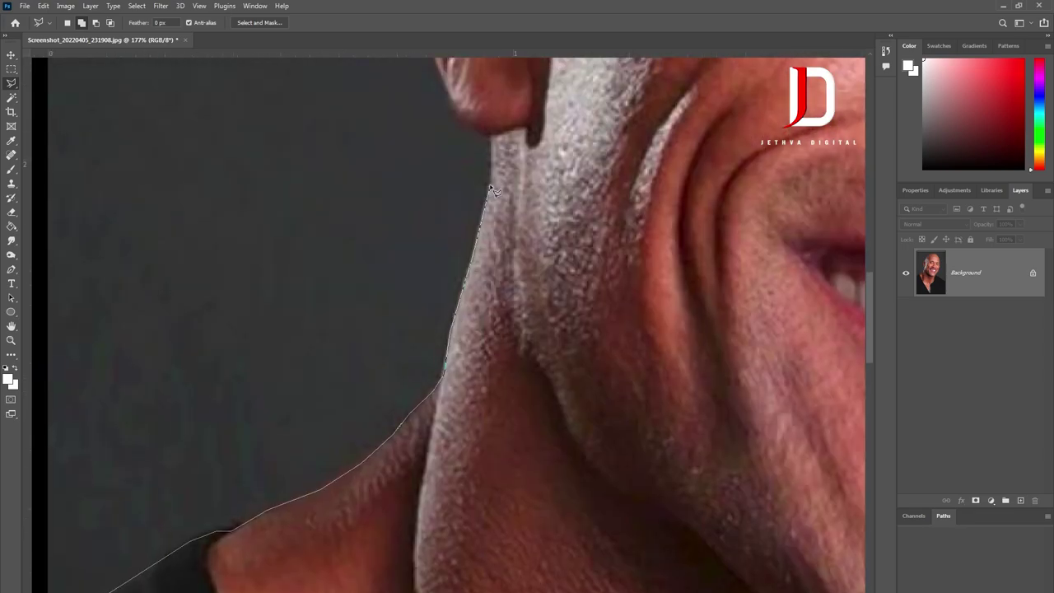
{"action": "scroll", "coordinate": [457, 125], "scroll_direction": "up", "scroll_amount": 4}
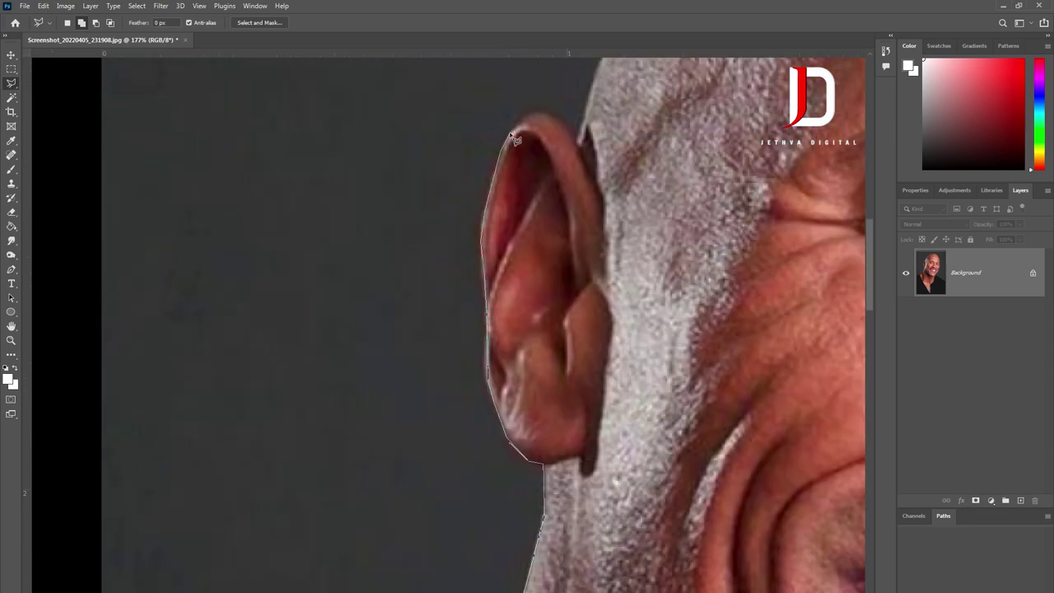
{"action": "scroll", "coordinate": [568, 127], "scroll_direction": "up", "scroll_amount": 4}
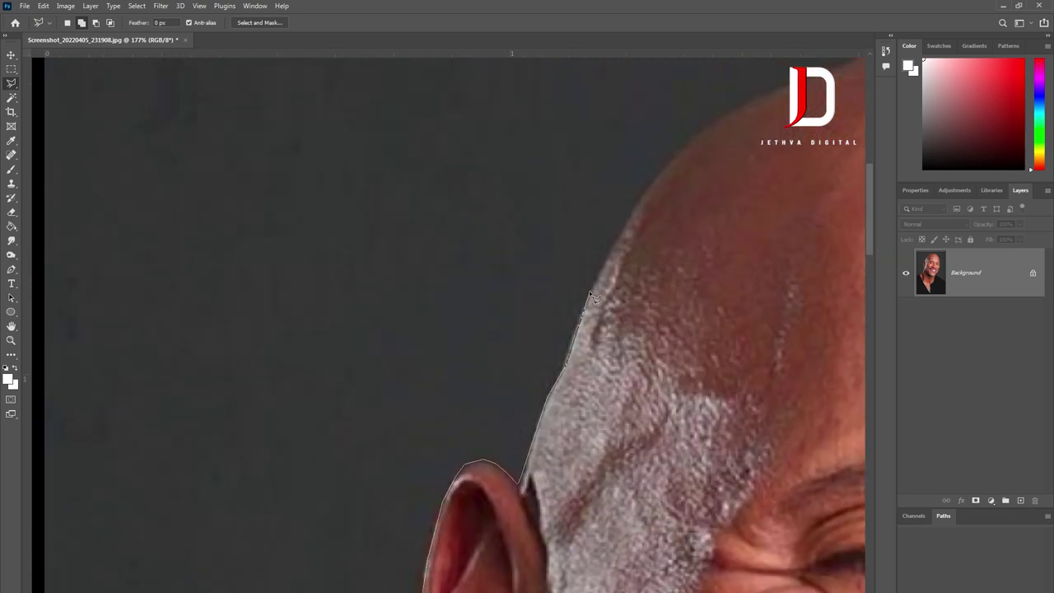
{"action": "scroll", "coordinate": [590, 294], "scroll_direction": "up", "scroll_amount": 4}
{"action": "scroll", "coordinate": [441, 282], "scroll_direction": "right", "scroll_amount": 5}
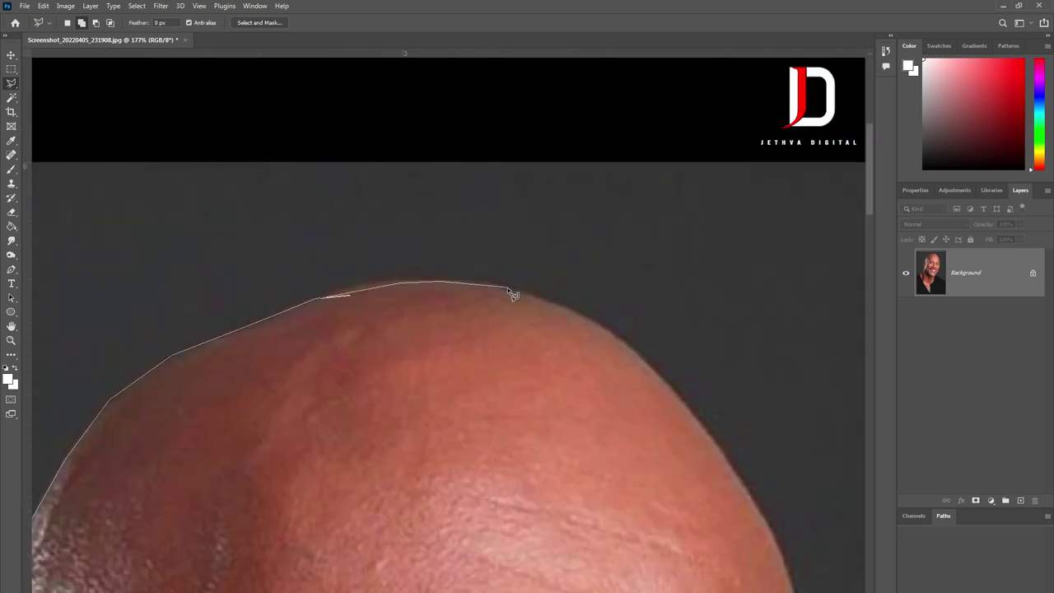
{"action": "scroll", "coordinate": [659, 399], "scroll_direction": "down", "scroll_amount": 5}
{"action": "scroll", "coordinate": [576, 288], "scroll_direction": "right", "scroll_amount": 3}
{"action": "scroll", "coordinate": [612, 308], "scroll_direction": "down", "scroll_amount": 5}
{"action": "scroll", "coordinate": [622, 273], "scroll_direction": "down", "scroll_amount": 10}
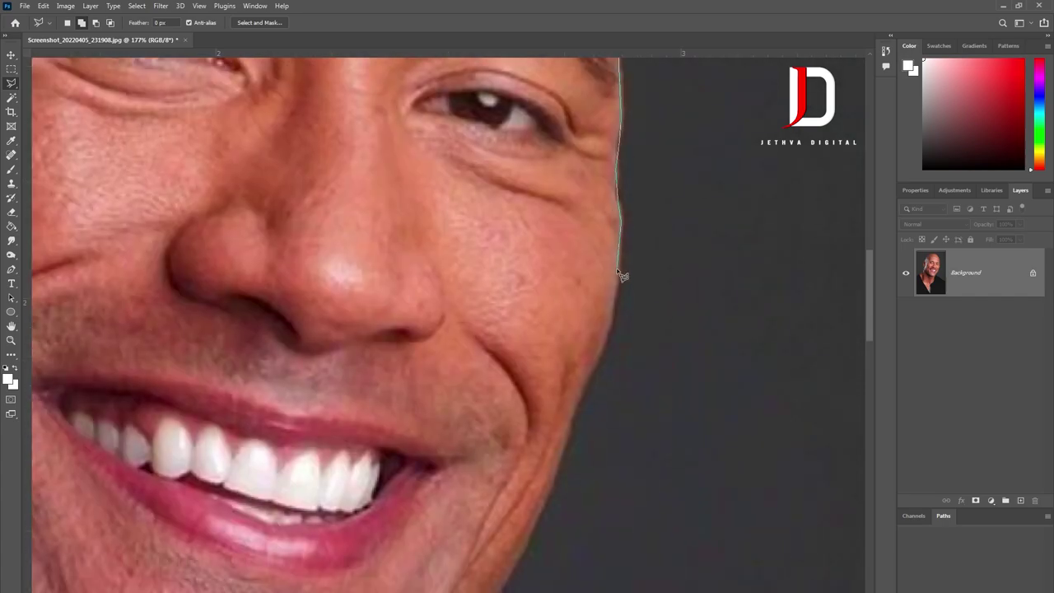
{"action": "scroll", "coordinate": [539, 499], "scroll_direction": "down", "scroll_amount": 7}
{"action": "scroll", "coordinate": [551, 420], "scroll_direction": "left", "scroll_amount": 2}
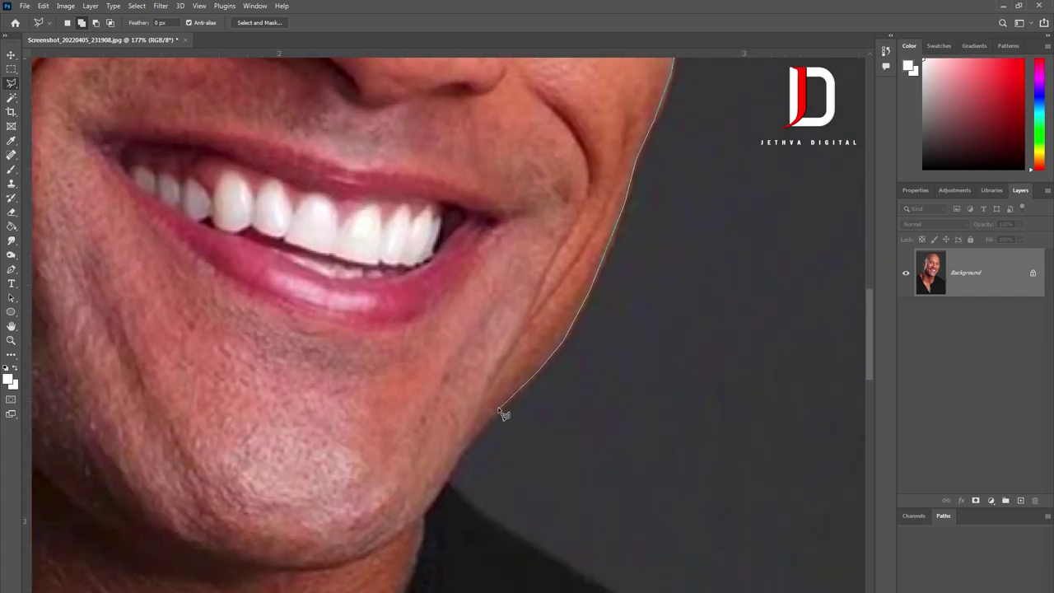
Step: Carry the outline down around the neck and shoulders and close it into a selection
{"action": "key", "text": "ctrl+minus"}
{"action": "key", "text": "ctrl+minus"}
{"action": "key", "text": "ctrl+minus"}
{"action": "scroll", "coordinate": [492, 522], "scroll_direction": "down", "scroll_amount": 7}
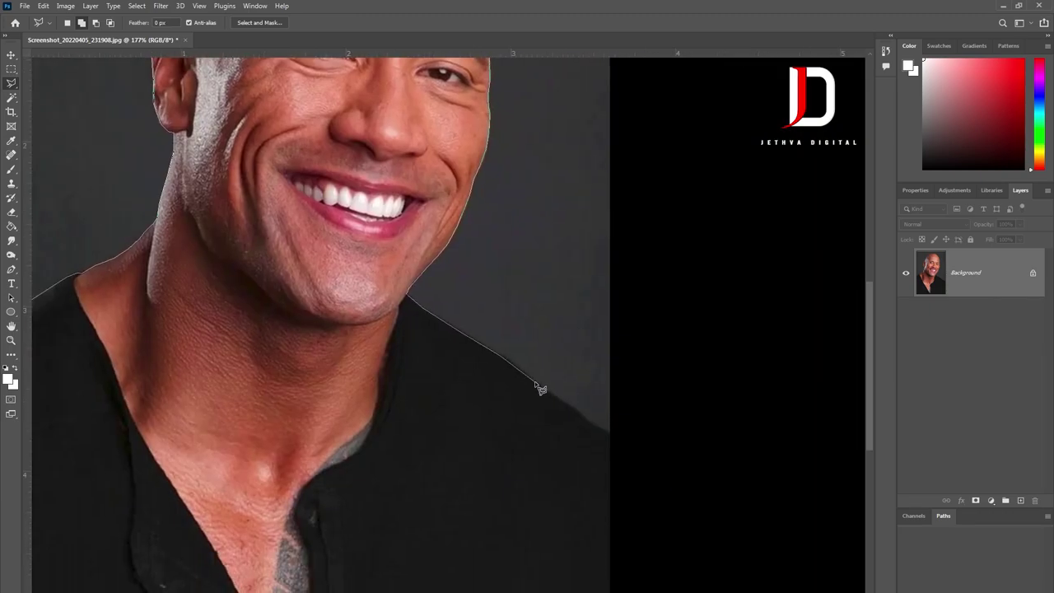
{"action": "key", "text": "ctrl+minus"}
{"action": "key", "text": "ctrl+minus"}
{"action": "key", "text": "Return"}
{"action": "right_click", "coordinate": [600, 206]}
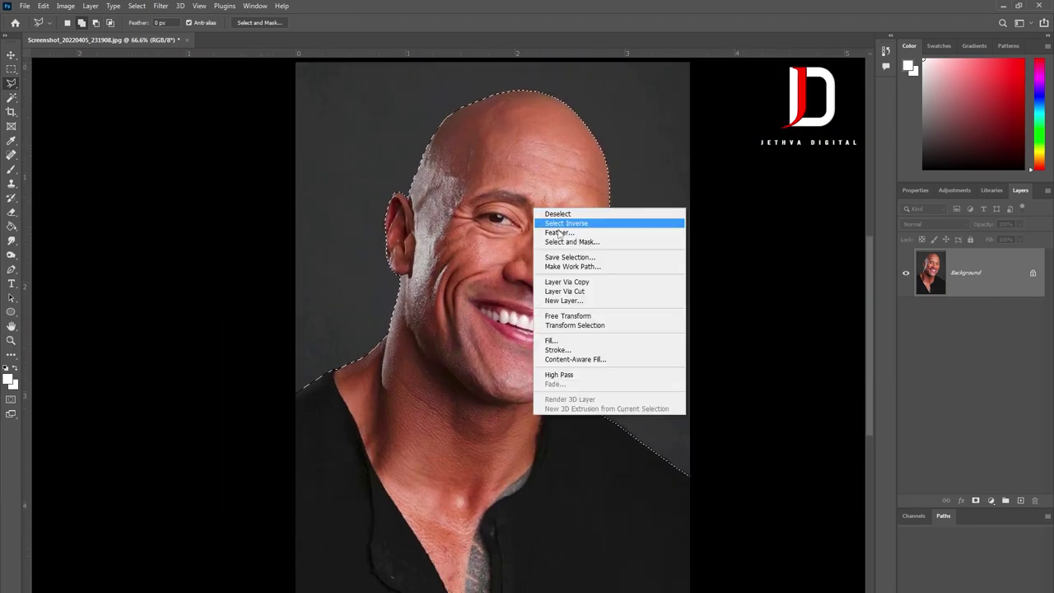
Step: Feather the selection by 2 px and smooth its edge
{"action": "left_click", "coordinate": [626, 229]}
{"action": "type", "text": "2"}
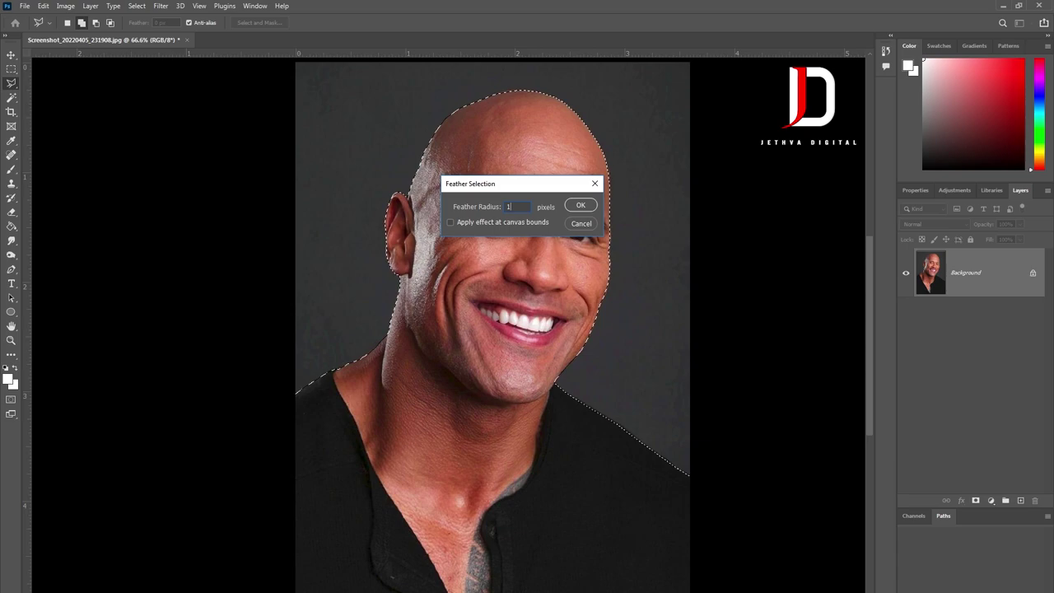
{"action": "key", "text": "Return"}
{"action": "left_click", "coordinate": [137, 6]}
{"action": "mouse_move", "coordinate": [165, 171]}
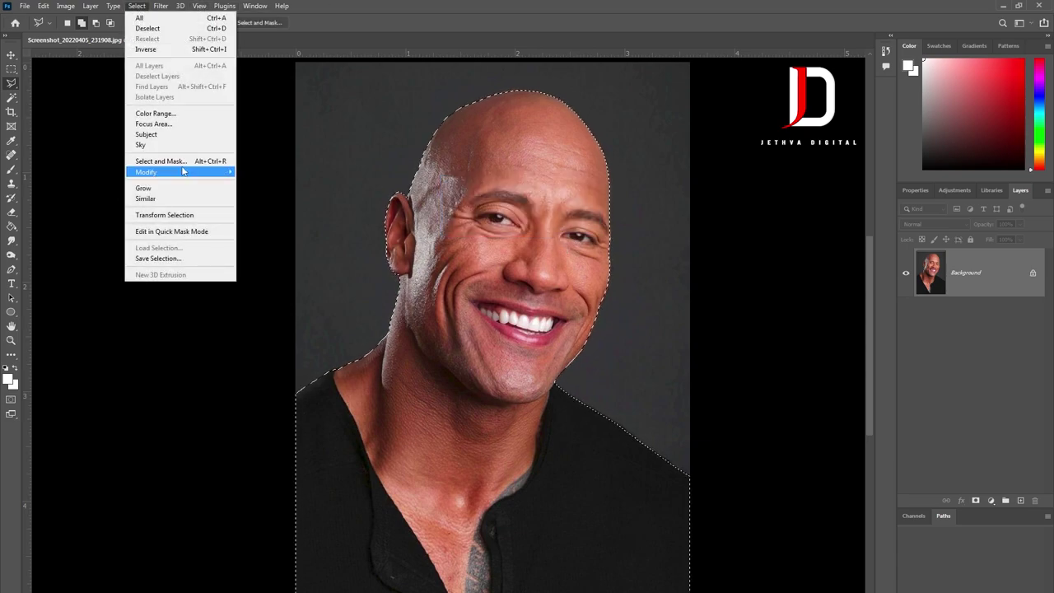
{"action": "left_click", "coordinate": [245, 182]}
{"action": "left_click", "coordinate": [580, 207]}
Step: Copy the cut-out man onto Layer 1 and hide the Background layer
{"action": "scroll", "coordinate": [581, 234], "scroll_direction": "down", "scroll_amount": 1}
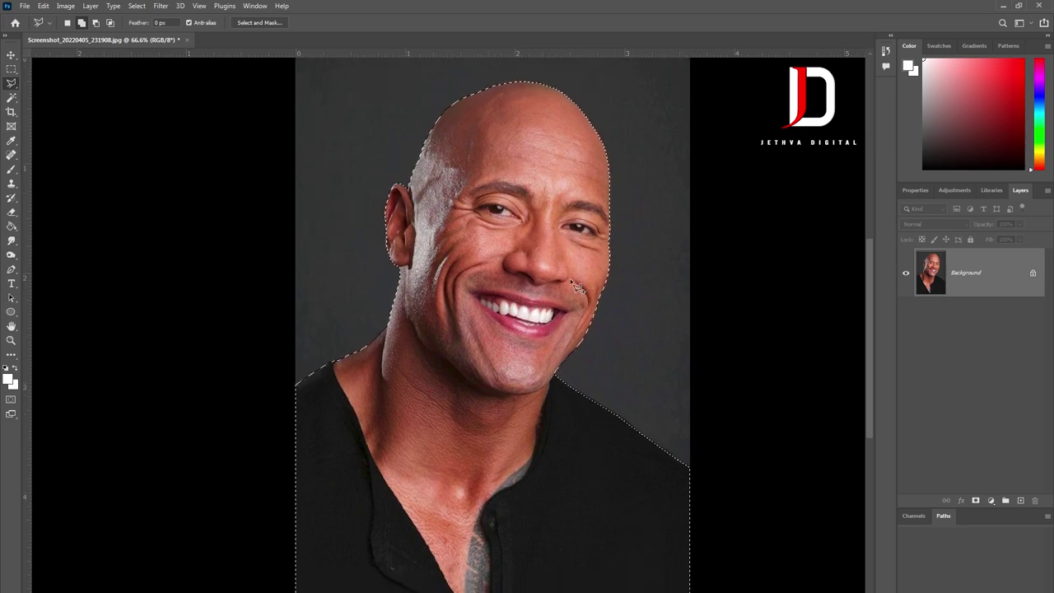
{"action": "key", "text": "ctrl+j"}
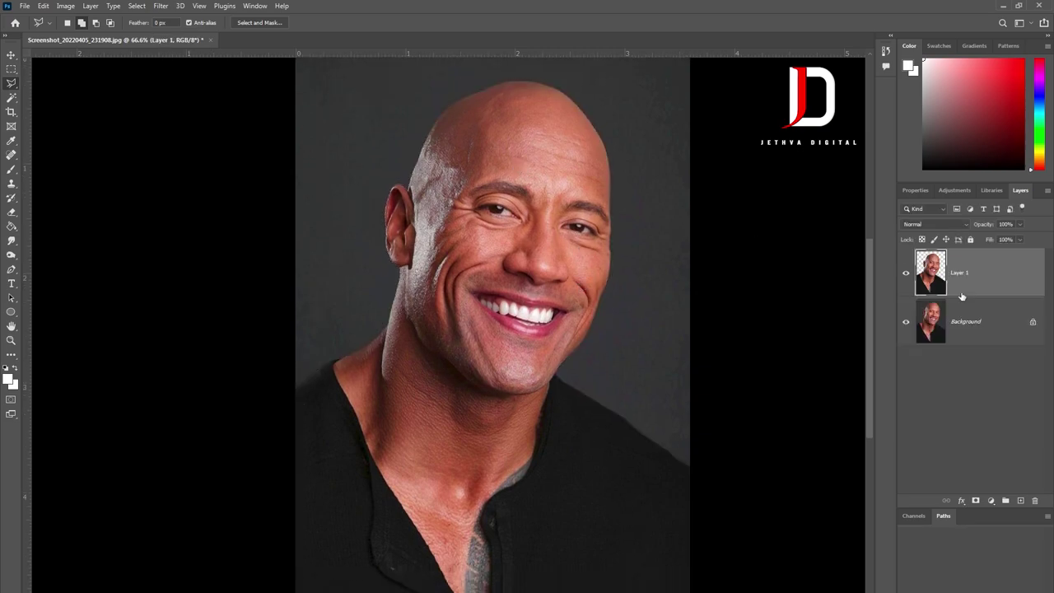
{"action": "left_click", "coordinate": [905, 321]}
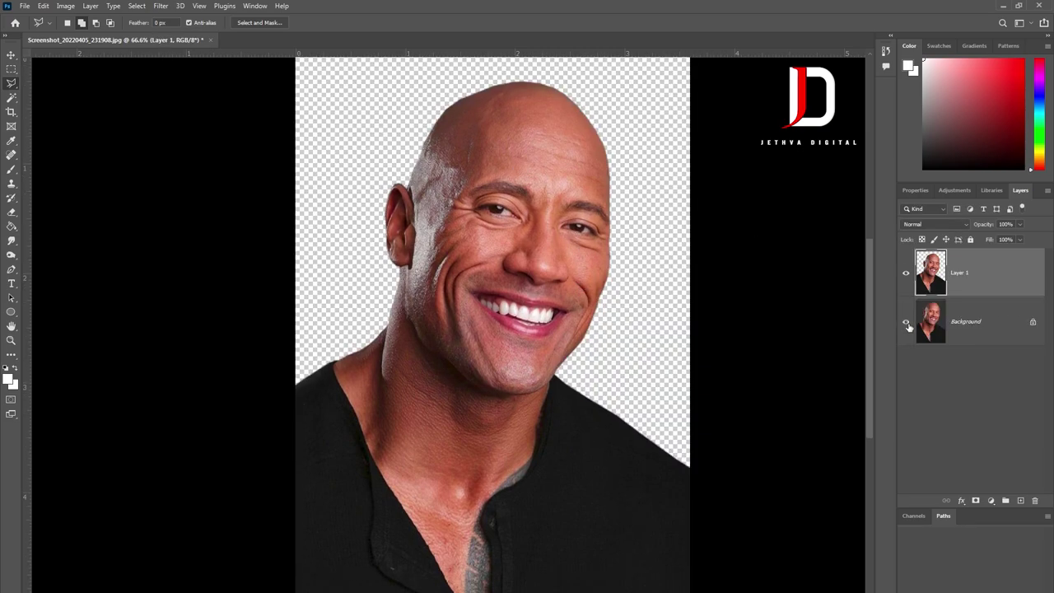
{"action": "left_click", "coordinate": [906, 321]}
{"action": "key", "text": "ctrl+minus"}
{"action": "key", "text": "ctrl+minus"}
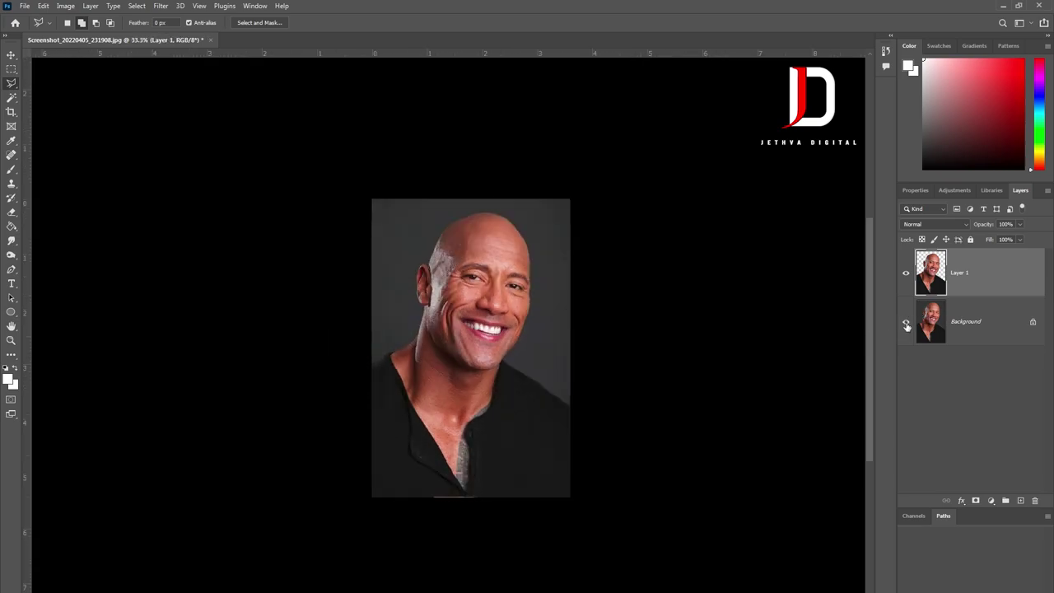
{"action": "left_click", "coordinate": [906, 322]}
Step: Crop outward past the right, left and top edges to widen the canvas into landscape
{"action": "key", "text": "c"}
{"action": "left_click_drag", "start_coordinate": [319, 222], "coordinate": [785, 587]}
{"action": "left_click_drag", "start_coordinate": [576, 352], "coordinate": [706, 352]}
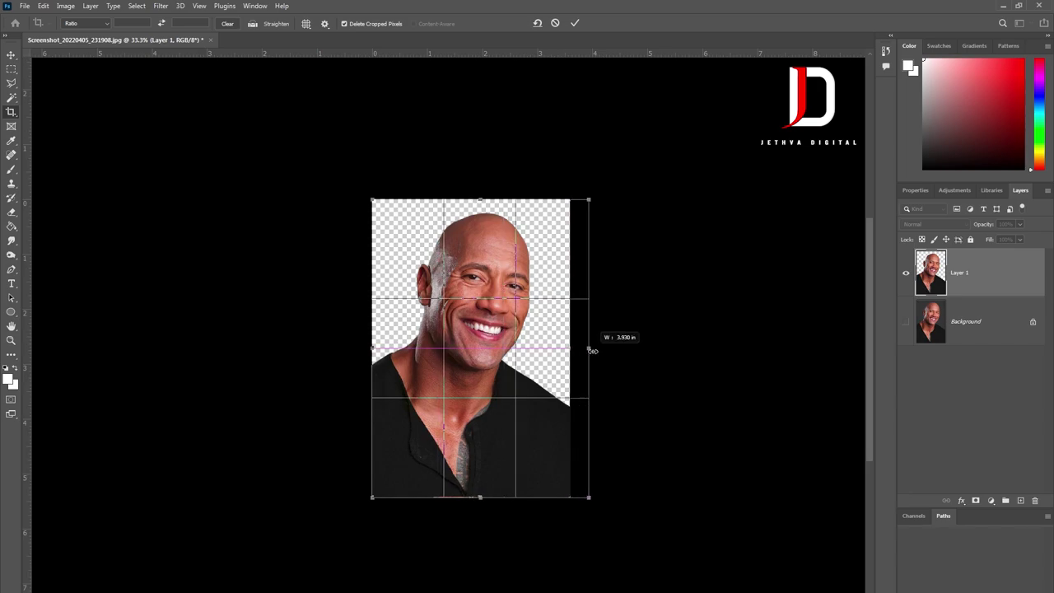
{"action": "left_click_drag", "start_coordinate": [373, 348], "coordinate": [237, 348]}
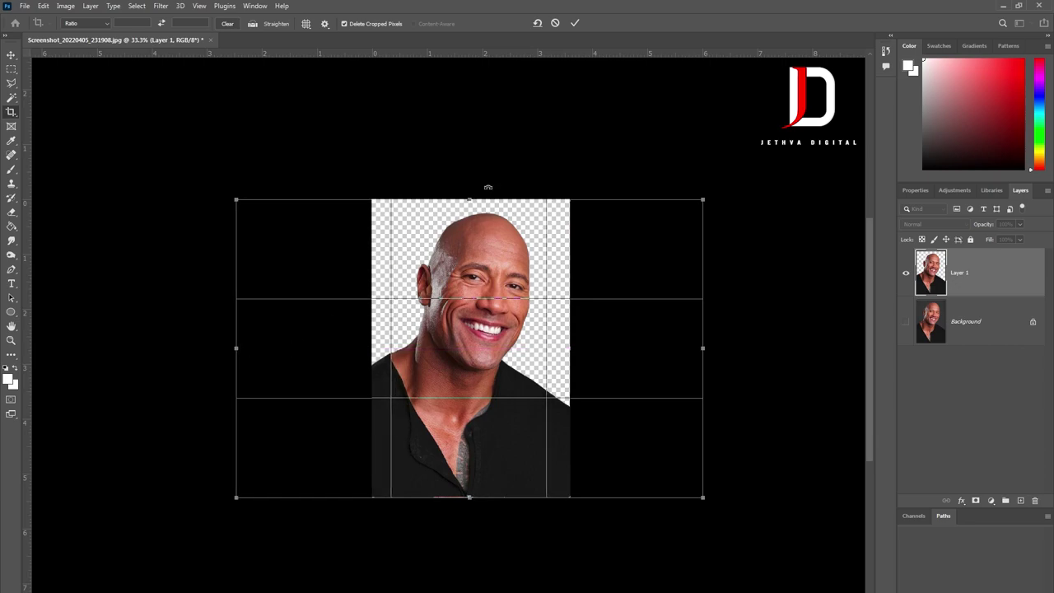
{"action": "left_click_drag", "start_coordinate": [469, 197], "coordinate": [470, 159]}
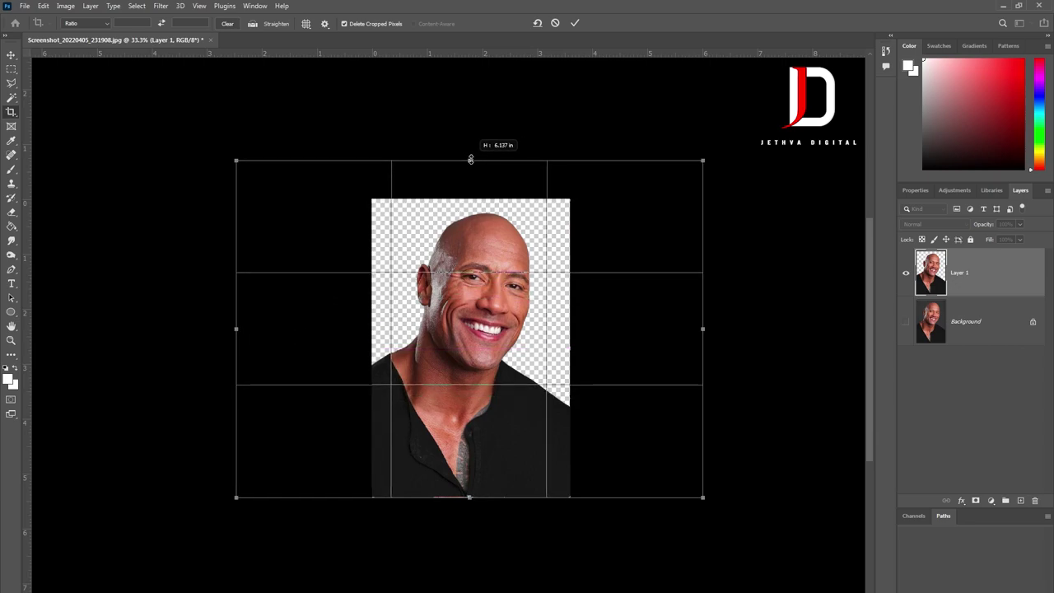
{"action": "key", "text": "Return"}
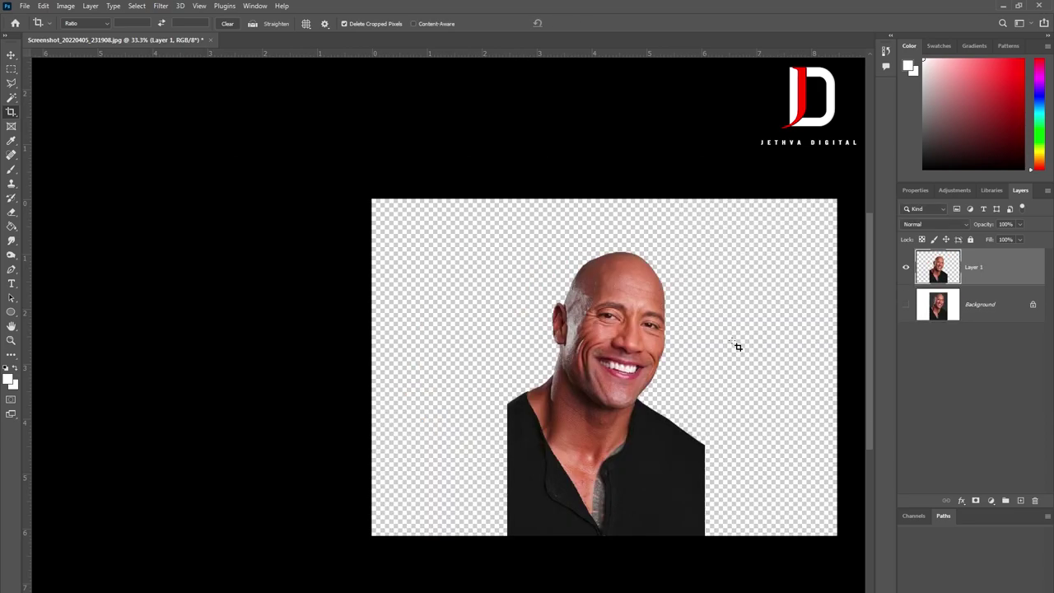
{"action": "scroll", "coordinate": [730, 353], "scroll_direction": "up", "scroll_amount": 1}
{"action": "scroll", "coordinate": [715, 358], "scroll_direction": "up", "scroll_amount": 1}
{"action": "mouse_move", "coordinate": [737, 393]}
{"action": "left_mouse_down"}
{"action": "mouse_move", "coordinate": [648, 337]}
{"action": "mouse_move", "coordinate": [647, 352]}
{"action": "left_mouse_up"}
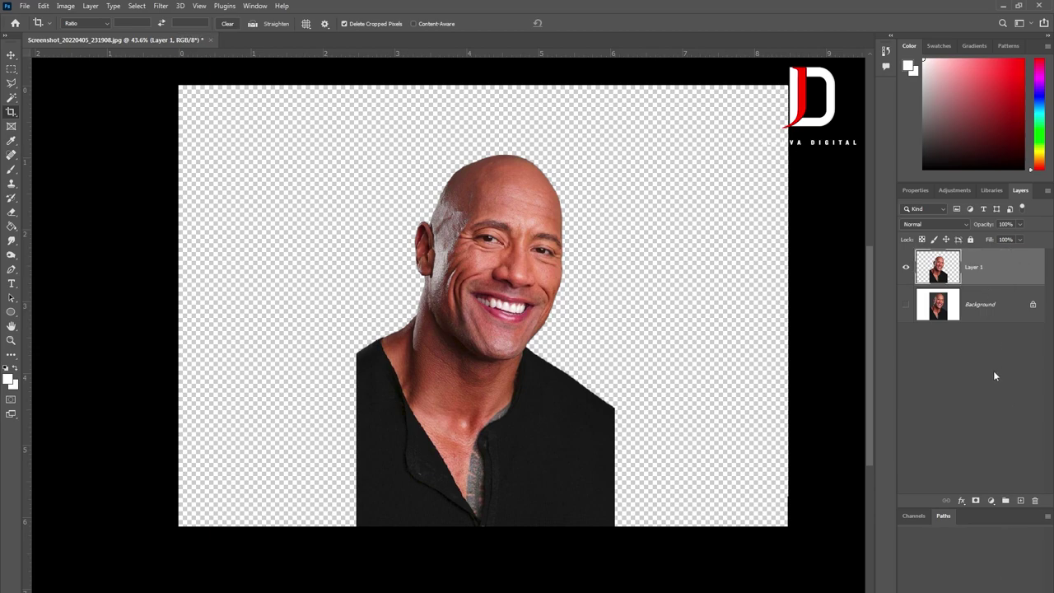
Step: Add a Solid Color fill layer in dark greyish purple #292540 behind the portrait
{"action": "left_click", "coordinate": [975, 501]}
{"action": "left_click", "coordinate": [988, 308]}
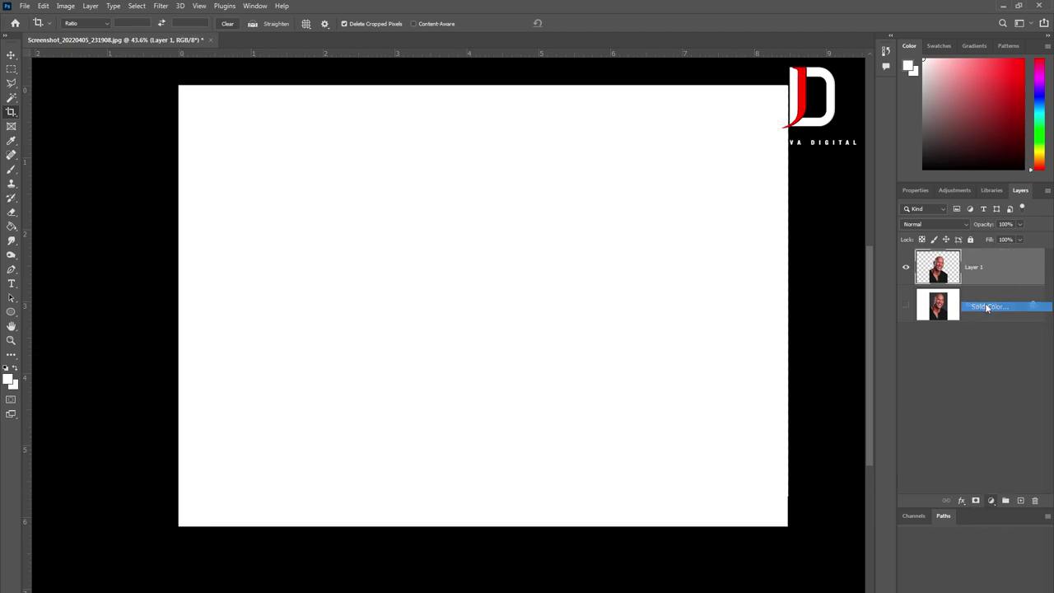
{"action": "left_click", "coordinate": [811, 362]}
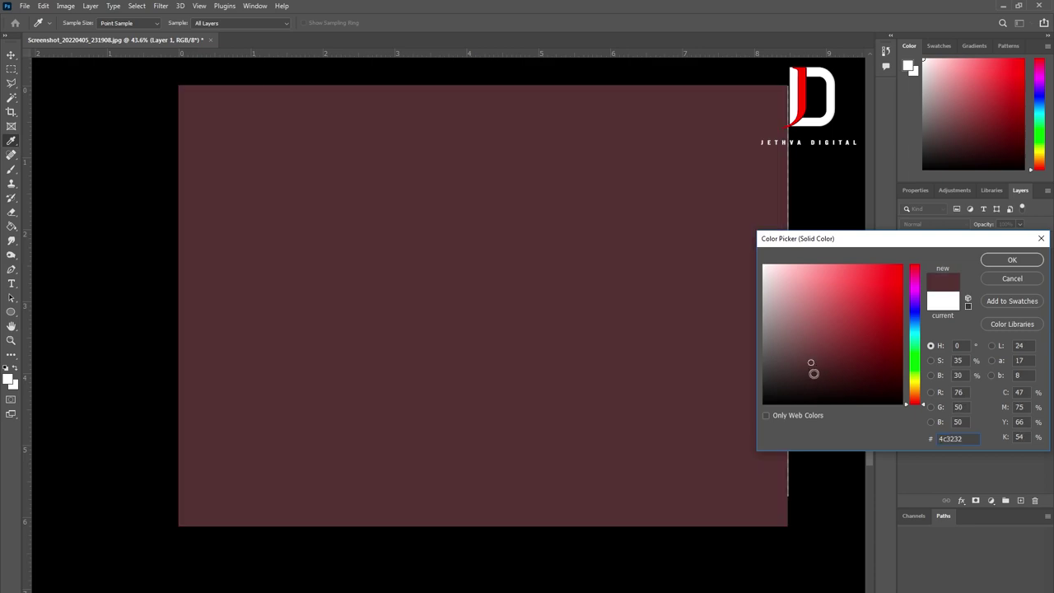
{"action": "left_click", "coordinate": [914, 308]}
{"action": "left_click", "coordinate": [870, 361]}
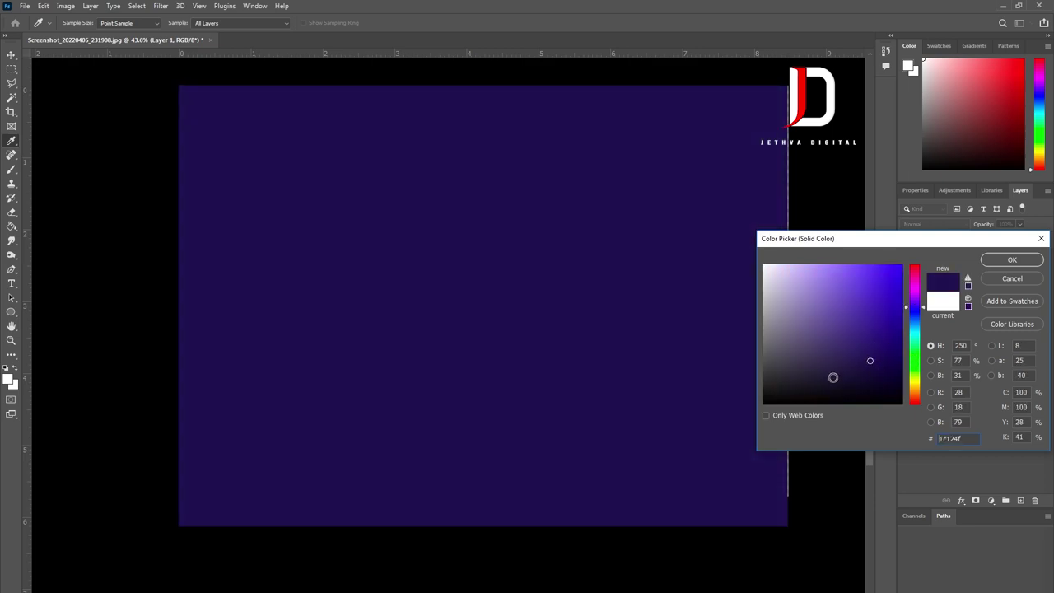
{"action": "mouse_move", "coordinate": [816, 372]}
{"action": "left_mouse_down"}
{"action": "mouse_move", "coordinate": [801, 369]}
{"action": "mouse_move", "coordinate": [827, 368]}
{"action": "left_mouse_up"}
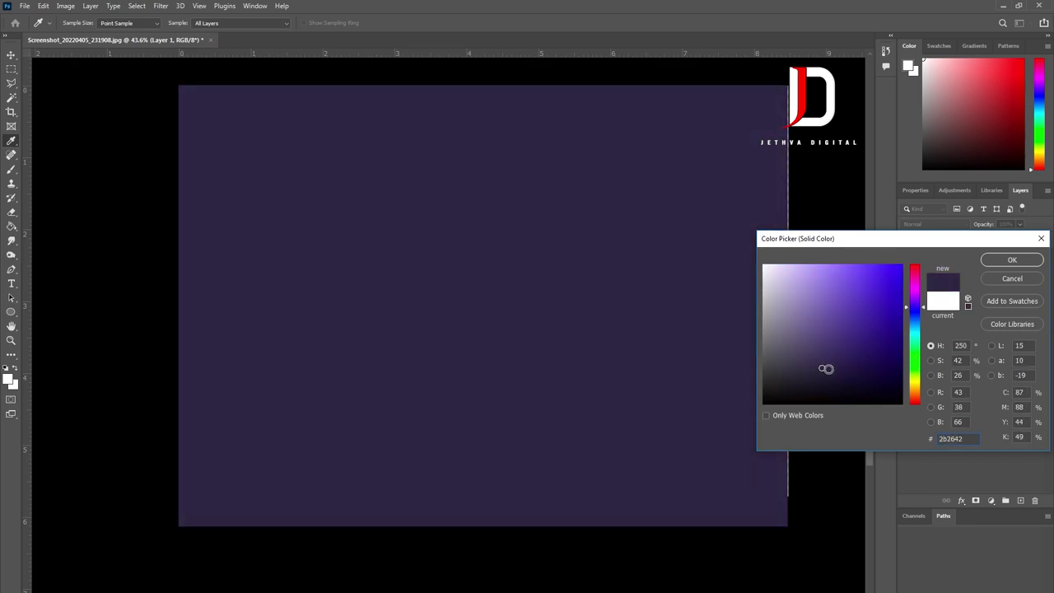
{"action": "left_click", "coordinate": [1011, 260]}
{"action": "scroll", "coordinate": [519, 369], "scroll_direction": "up", "scroll_amount": 4}
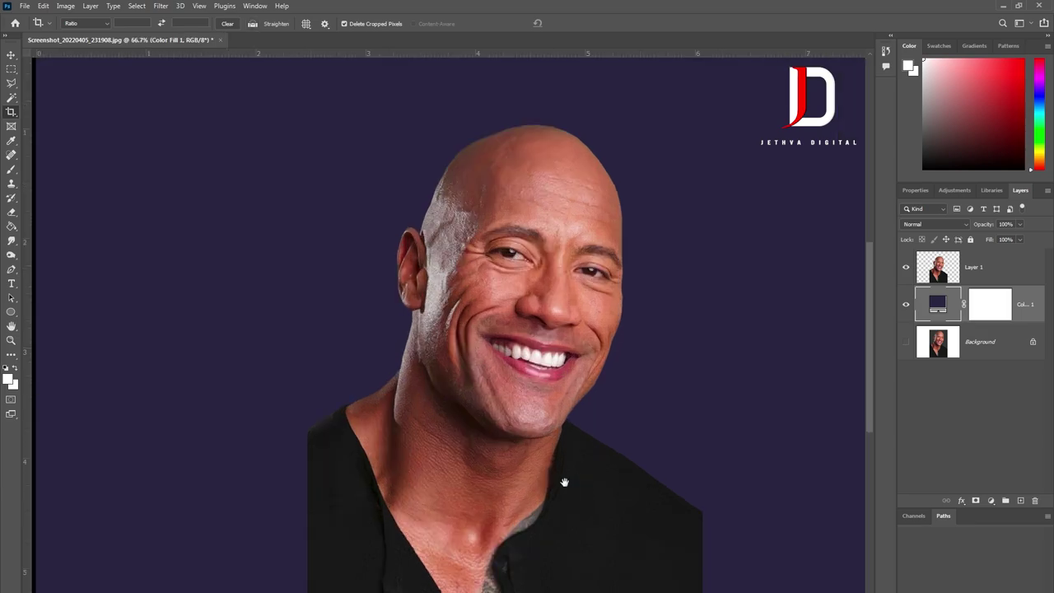
{"action": "left_click_drag", "start_coordinate": [564, 481], "coordinate": [565, 346]}
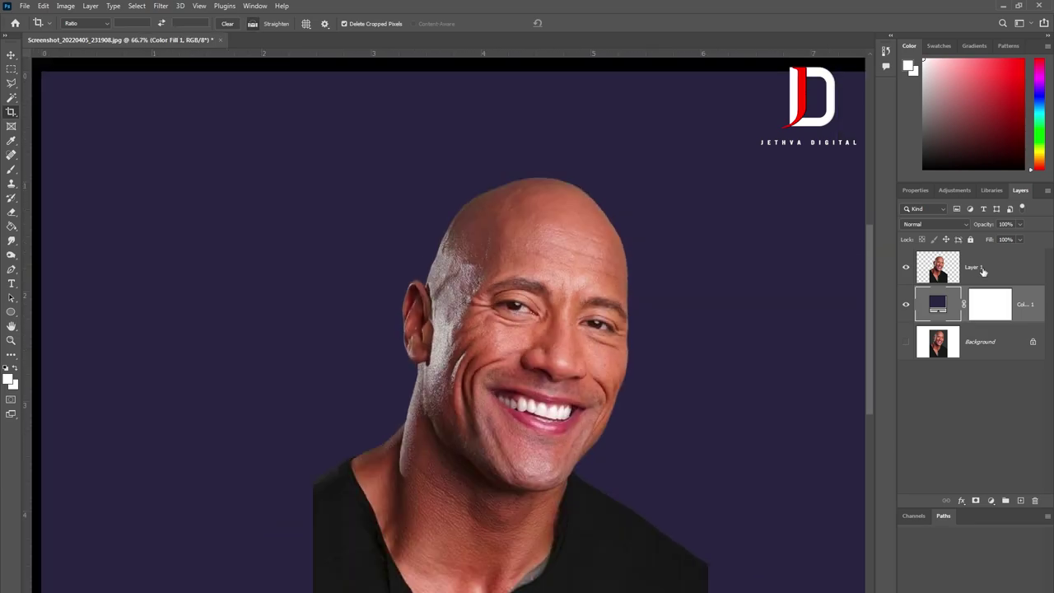
Step: Sharpen Layer 1 with Unsharp Mask at Amount 166%, Radius 2.8 px
{"action": "left_click", "coordinate": [982, 270]}
{"action": "left_click", "coordinate": [160, 7]}
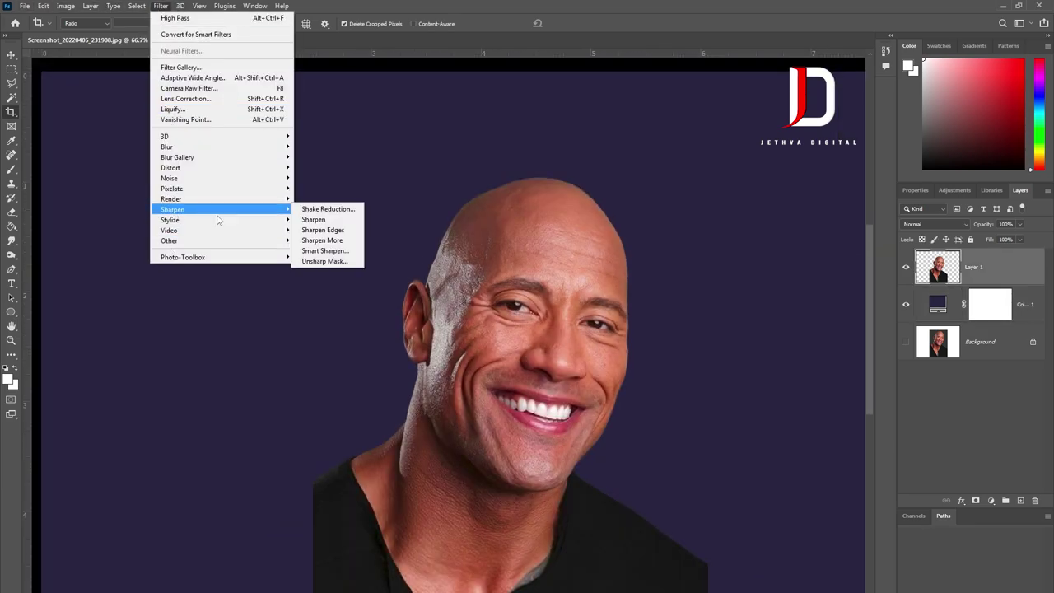
{"action": "left_click", "coordinate": [330, 262]}
{"action": "key", "text": "ctrl+minus"}
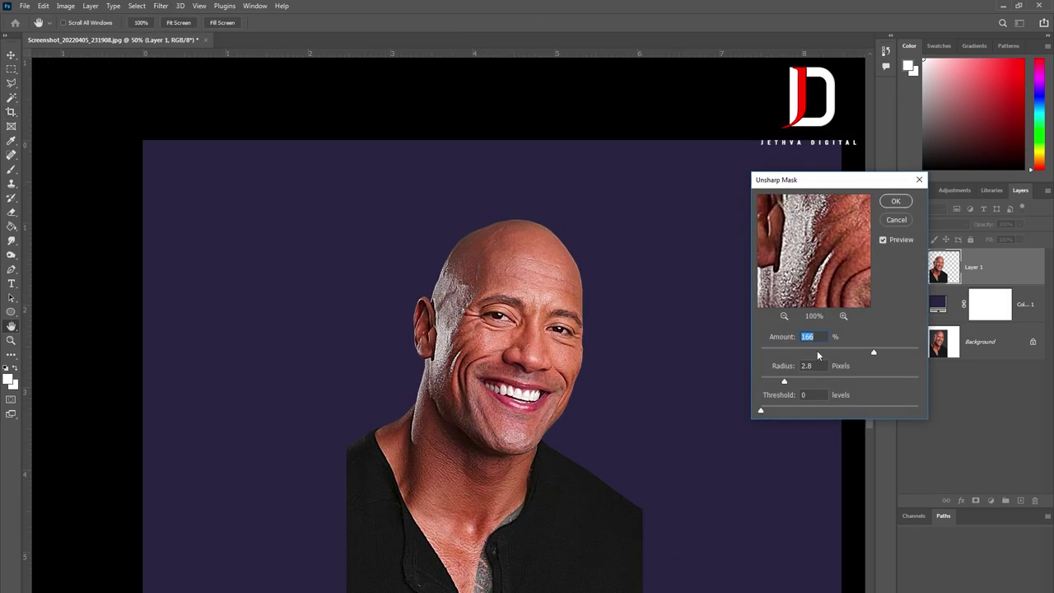
{"action": "key", "text": "ctrl+minus"}
{"action": "key", "text": "ctrl+plus"}
{"action": "key", "text": "ctrl+plus"}
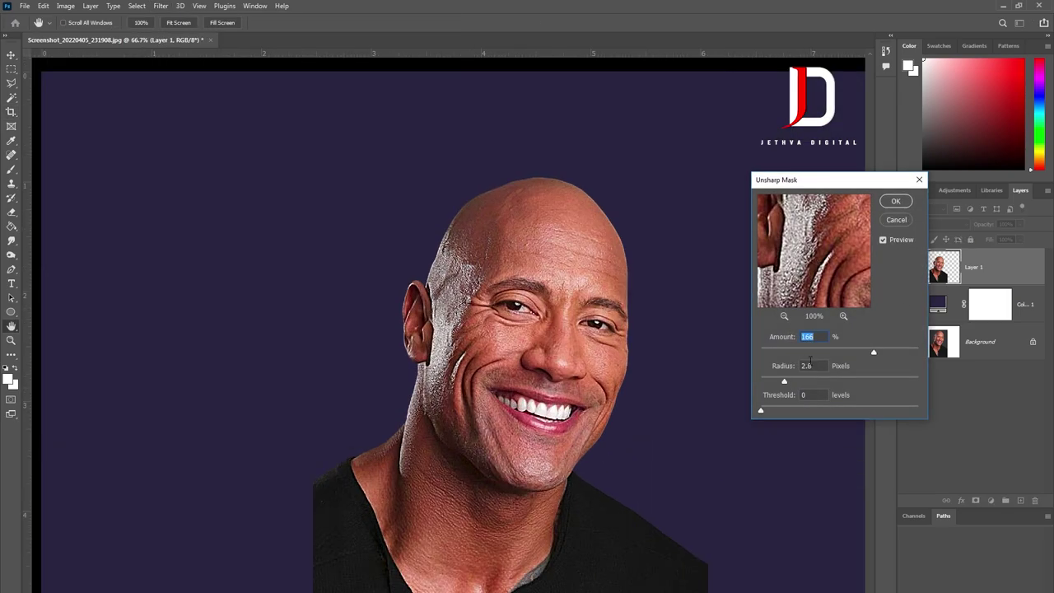
{"action": "key", "text": "Return"}
Step: Zoom to actual size and pan the view to centre the face
{"action": "key", "text": "ctrl+minus"}
{"action": "key", "text": "ctrl+plus"}
{"action": "key", "text": "ctrl+plus"}
{"action": "key", "text": "ctrl+plus"}
{"action": "key", "text": "c"}
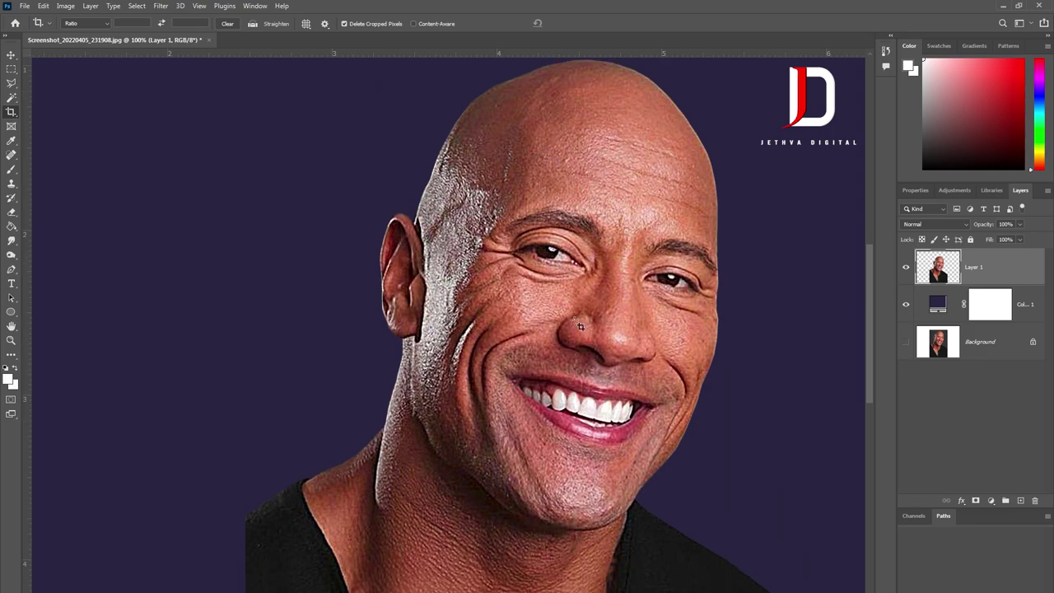
{"action": "left_click_drag", "start_coordinate": [598, 171], "coordinate": [480, 180]}
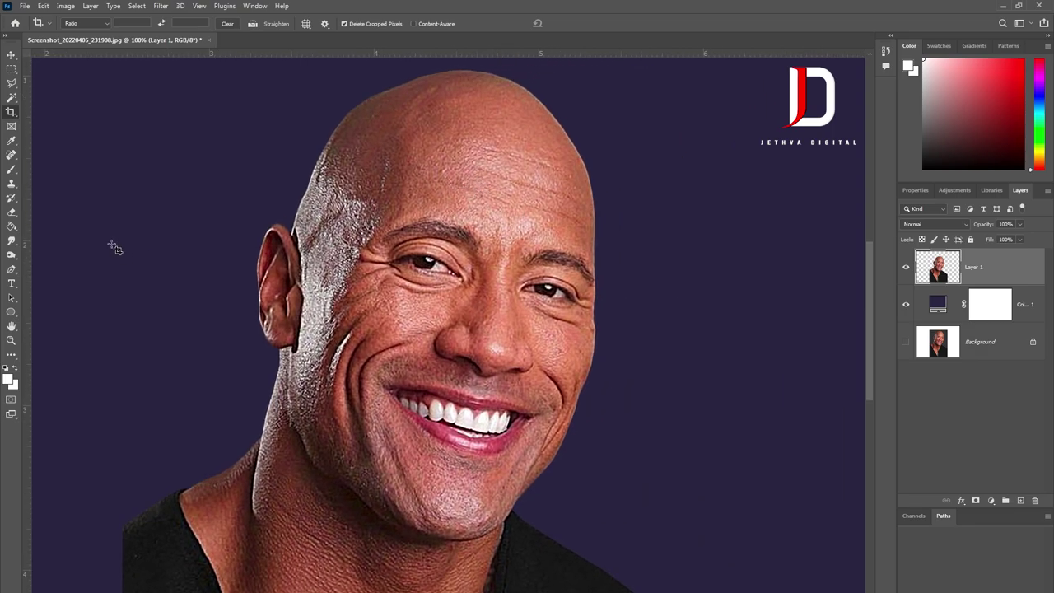
Step: With the Smudge tool at 51% strength, smooth the upper forehead and top of the scalp
{"action": "left_click", "coordinate": [10, 240]}
{"action": "scroll", "coordinate": [417, 183], "scroll_direction": "up", "scroll_amount": 3}
{"action": "scroll", "coordinate": [458, 250], "scroll_direction": "down", "scroll_amount": 2}
{"action": "scroll", "coordinate": [480, 260], "scroll_direction": "down", "scroll_amount": 1}
{"action": "scroll", "coordinate": [477, 302], "scroll_direction": "up", "scroll_amount": 1}
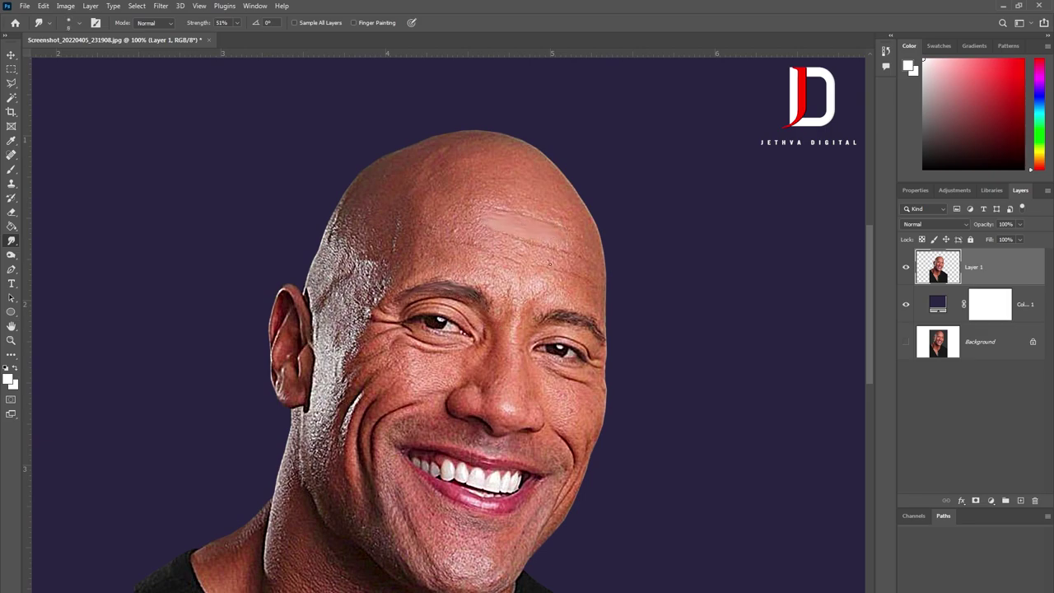
{"action": "scroll", "coordinate": [501, 238], "scroll_direction": "down", "scroll_amount": 2}
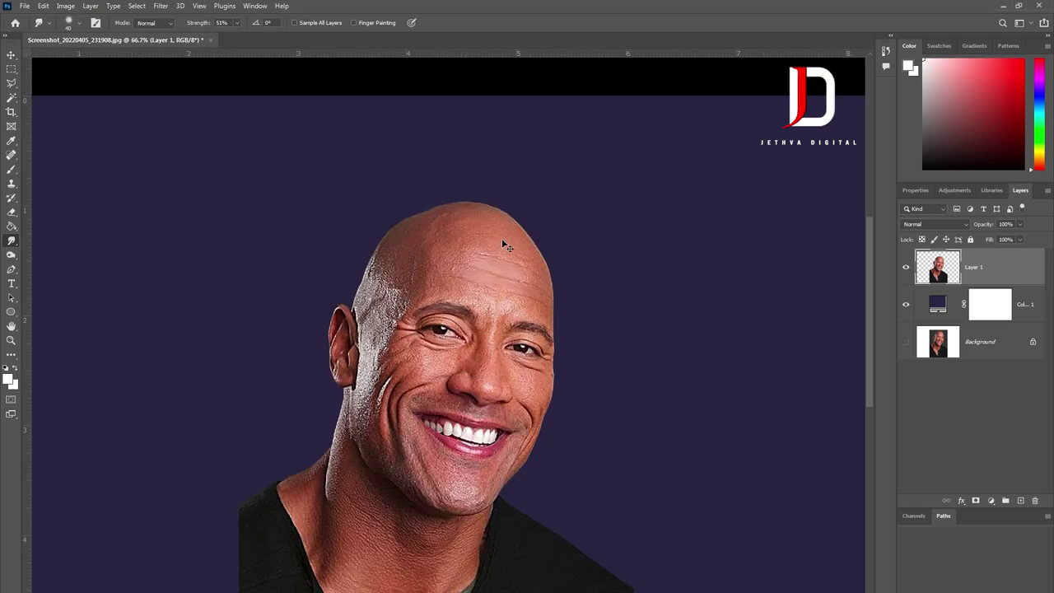
{"action": "scroll", "coordinate": [501, 238], "scroll_direction": "up", "scroll_amount": 2}
{"action": "scroll", "coordinate": [558, 297], "scroll_direction": "up", "scroll_amount": 2}
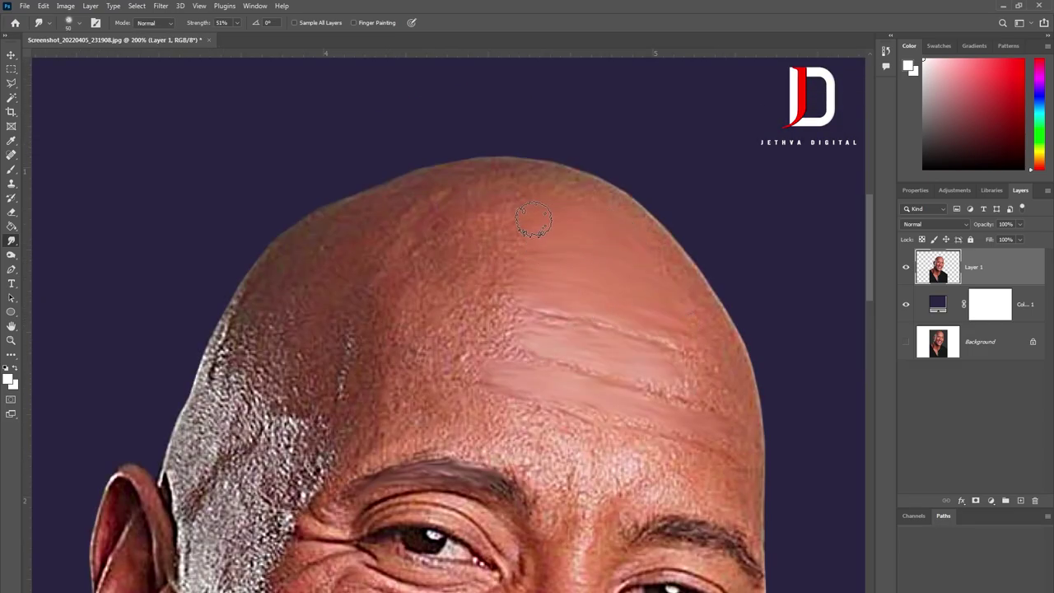
{"action": "mouse_move", "coordinate": [527, 205]}
{"action": "left_mouse_down"}
{"action": "mouse_move", "coordinate": [434, 400]}
{"action": "mouse_move", "coordinate": [320, 353]}
{"action": "mouse_move", "coordinate": [366, 260]}
{"action": "left_mouse_up"}
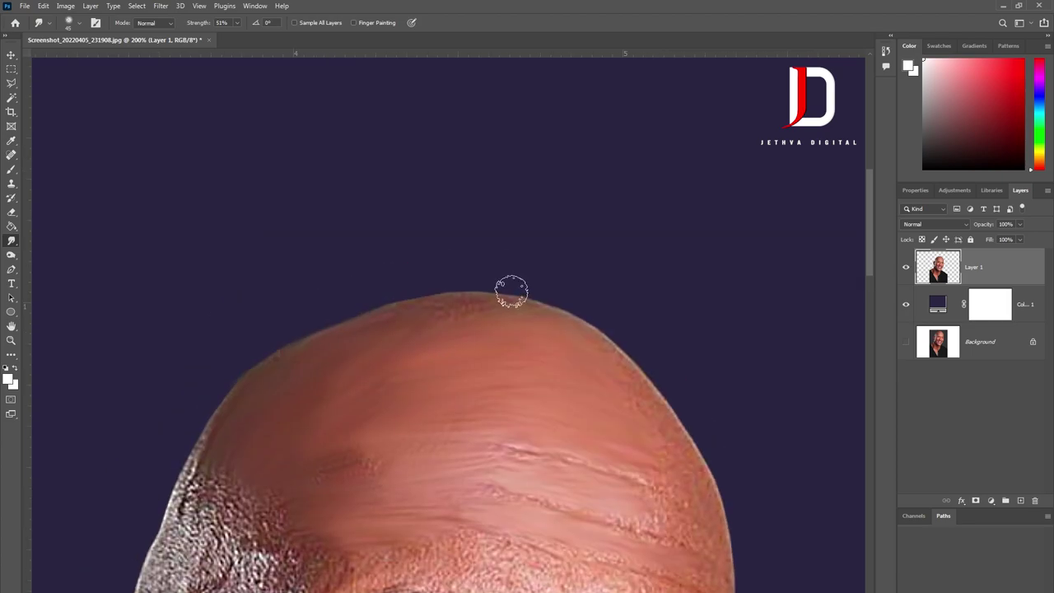
{"action": "mouse_move", "coordinate": [488, 320]}
{"action": "left_mouse_down"}
{"action": "mouse_move", "coordinate": [548, 322]}
{"action": "mouse_move", "coordinate": [483, 304]}
{"action": "mouse_move", "coordinate": [645, 409]}
{"action": "left_mouse_up"}
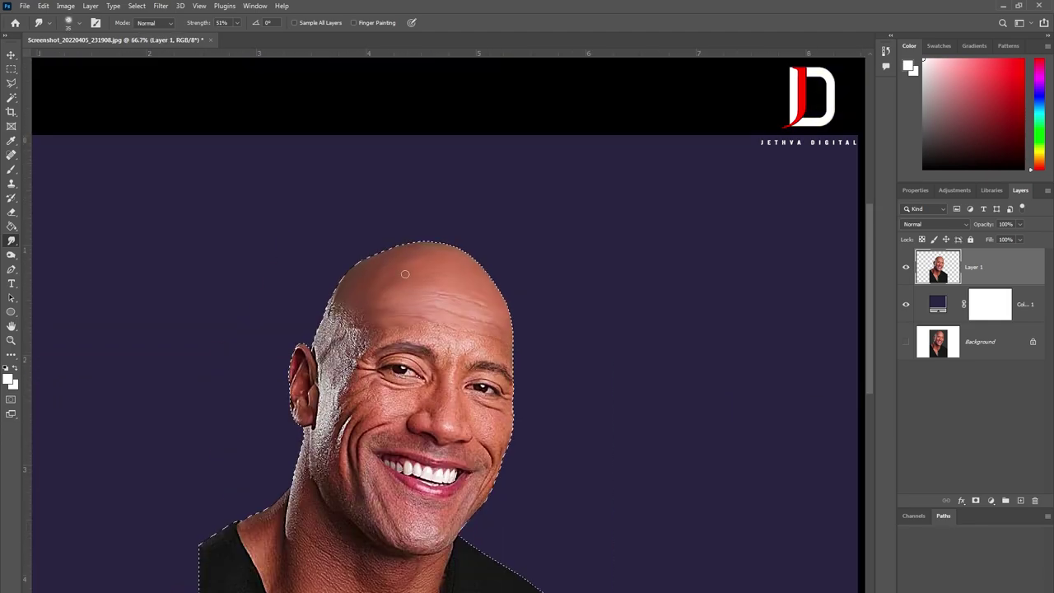
Step: Smudge skin colour over the grey hair at the temple
{"action": "left_click_drag", "start_coordinate": [170, 217], "coordinate": [194, 252]}
{"action": "mouse_move", "coordinate": [296, 181]}
{"action": "left_mouse_down"}
{"action": "mouse_move", "coordinate": [405, 177]}
{"action": "mouse_move", "coordinate": [400, 154]}
{"action": "mouse_move", "coordinate": [396, 195]}
{"action": "mouse_move", "coordinate": [289, 186]}
{"action": "mouse_move", "coordinate": [260, 124]}
{"action": "left_mouse_up"}
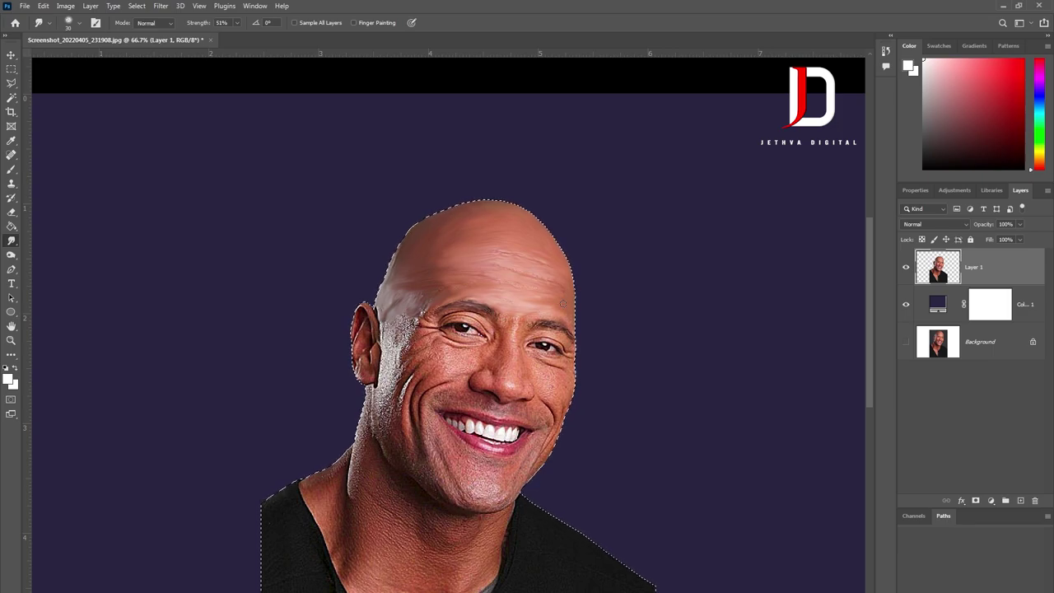
{"action": "key", "text": "ctrl+minus"}
{"action": "key", "text": "ctrl+plus"}
{"action": "key", "text": "ctrl+plus"}
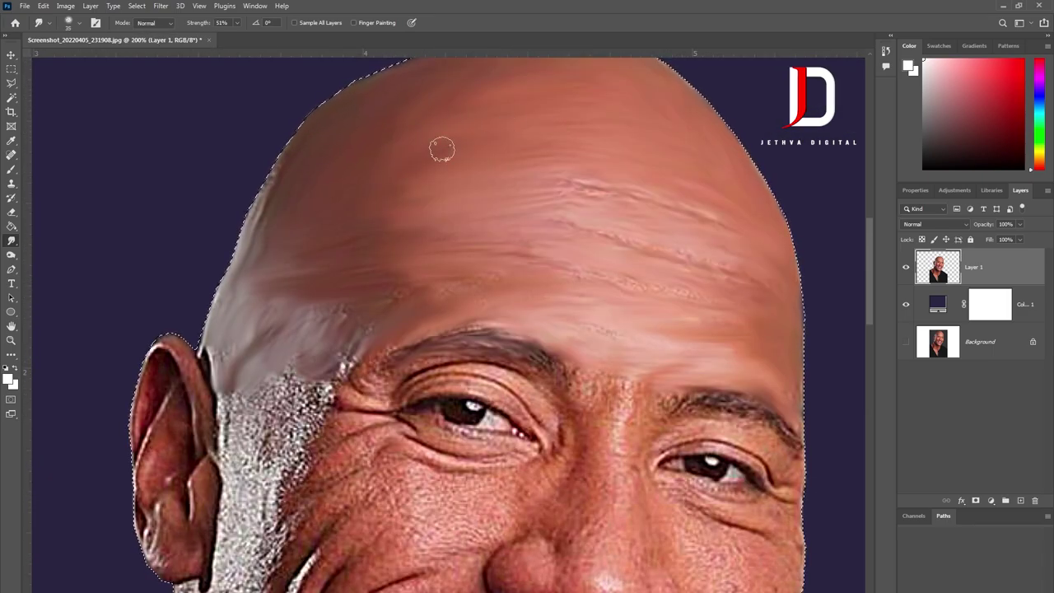
{"action": "key", "text": "ctrl+minus"}
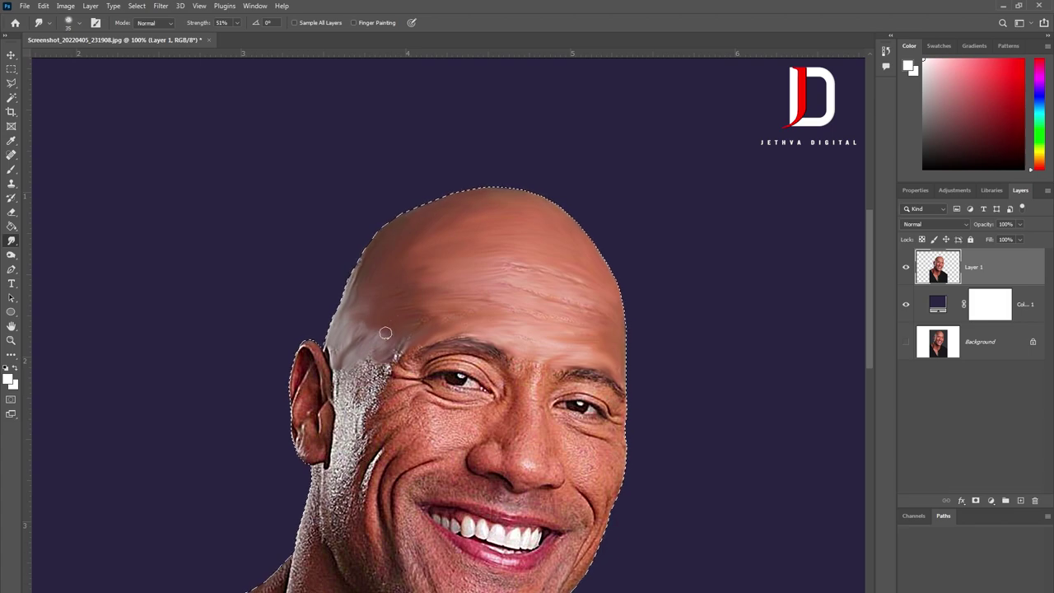
{"action": "key", "text": "ctrl+minus"}
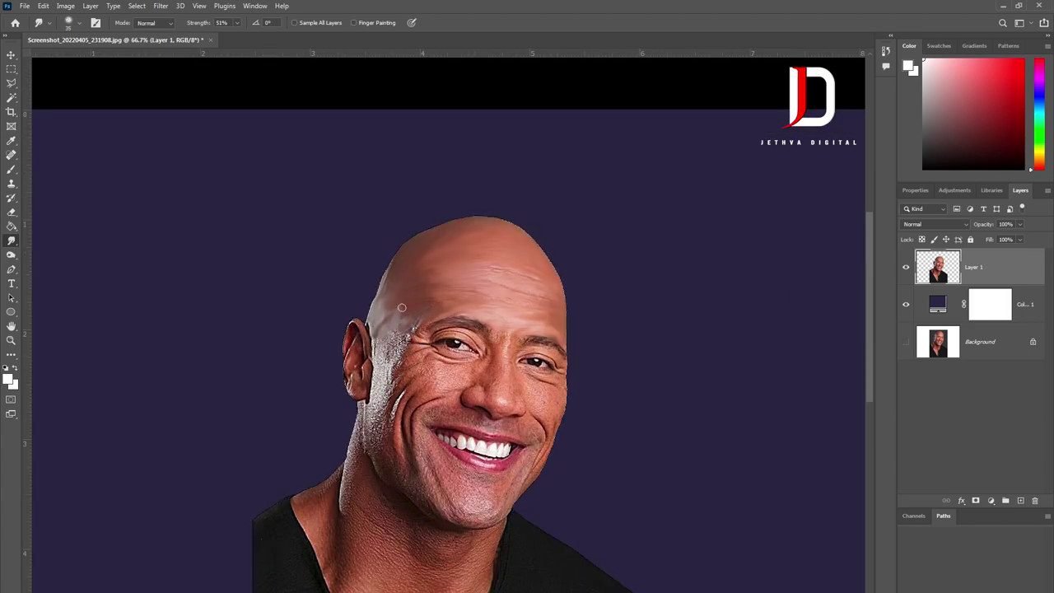
{"action": "scroll", "coordinate": [440, 339], "scroll_direction": "up", "scroll_amount": 2}
{"action": "scroll", "coordinate": [497, 295], "scroll_direction": "up", "scroll_amount": 1}
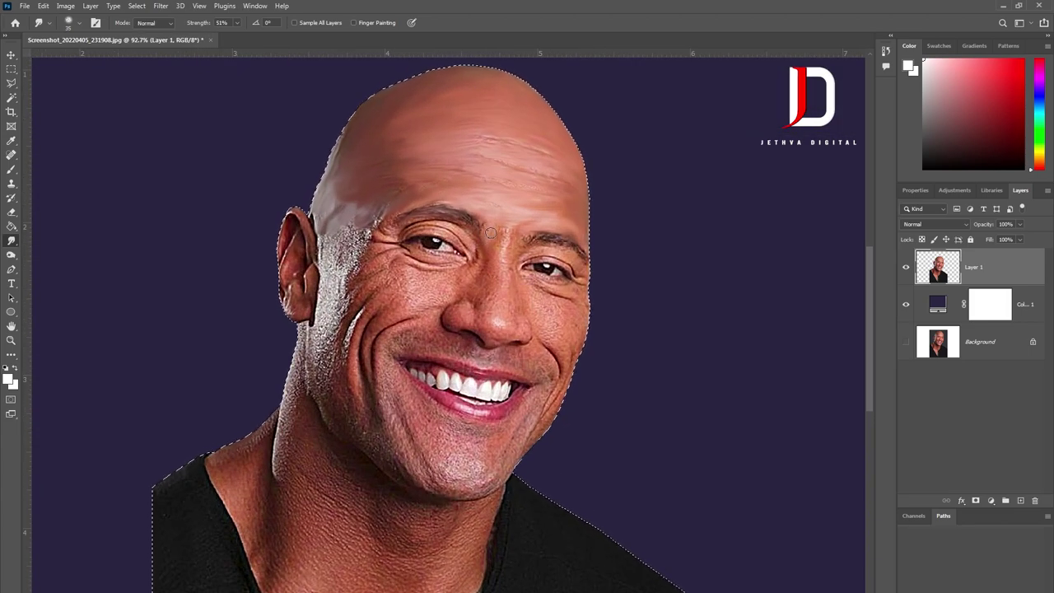
Step: Shrink the brush to 30 and smooth the skin under the right eye, then resize to 15
{"action": "key", "text": "bracketleft"}
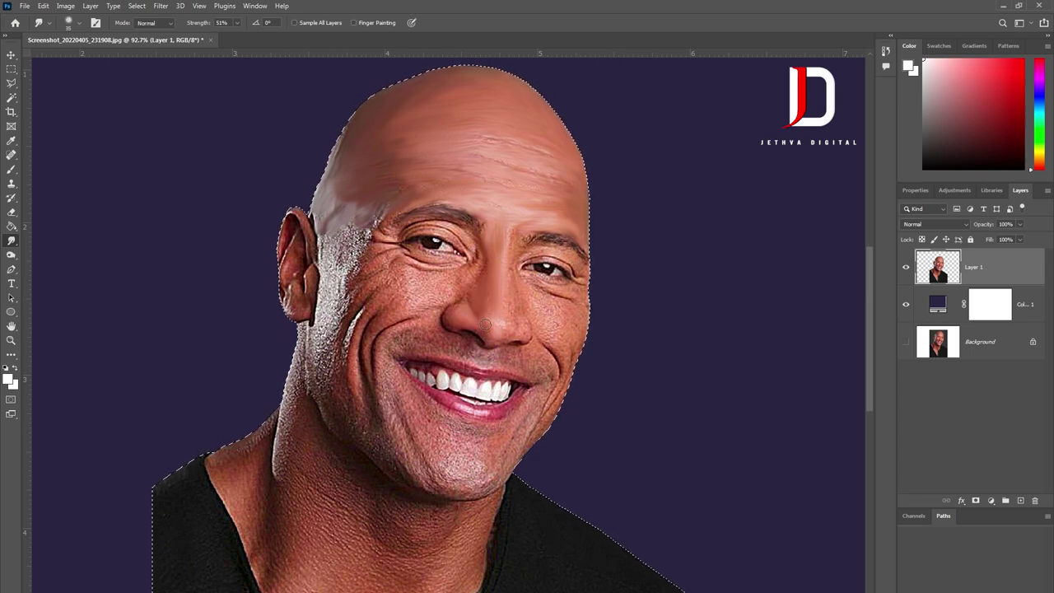
{"action": "key", "text": "bracketleft"}
{"action": "scroll", "coordinate": [536, 311], "scroll_direction": "down", "scroll_amount": 2}
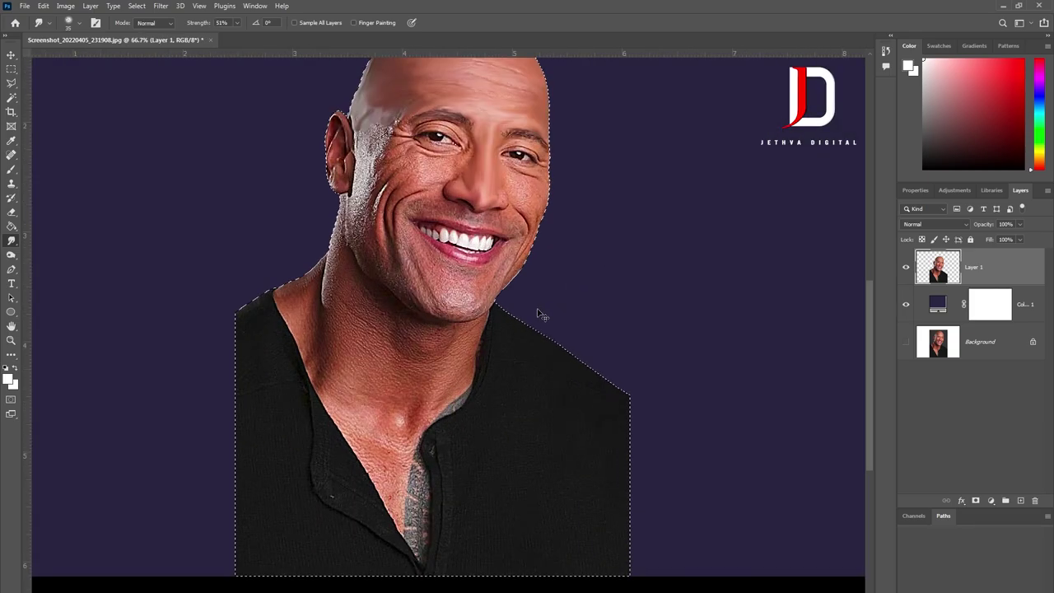
{"action": "scroll", "coordinate": [537, 313], "scroll_direction": "up", "scroll_amount": 3}
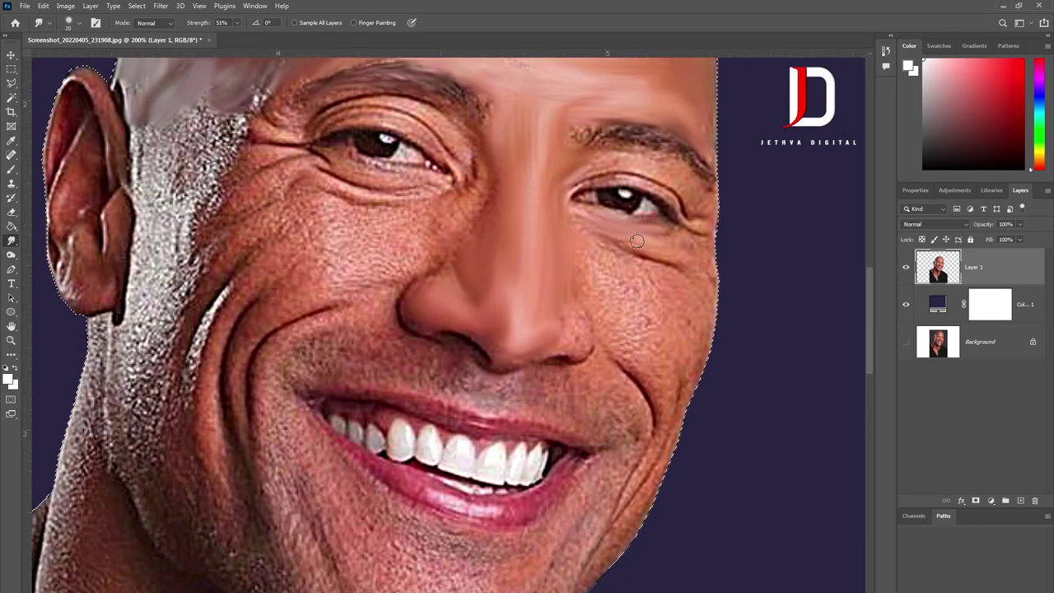
{"action": "left_click_drag", "start_coordinate": [636, 247], "coordinate": [696, 301]}
{"action": "key", "text": "bracketright"}
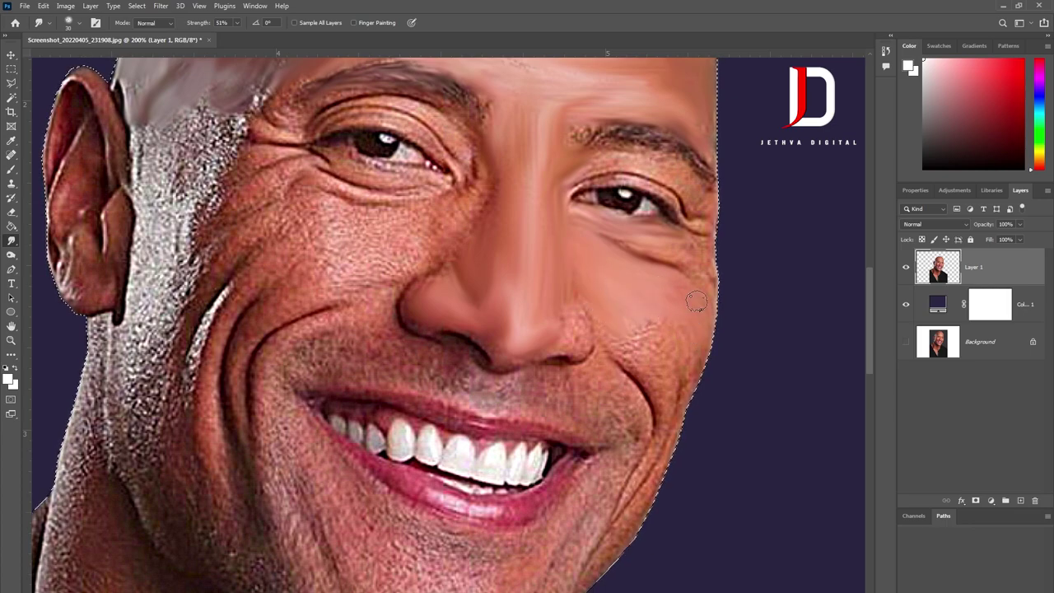
{"action": "key", "text": "bracketleft"}
{"action": "key", "text": "bracketleft"}
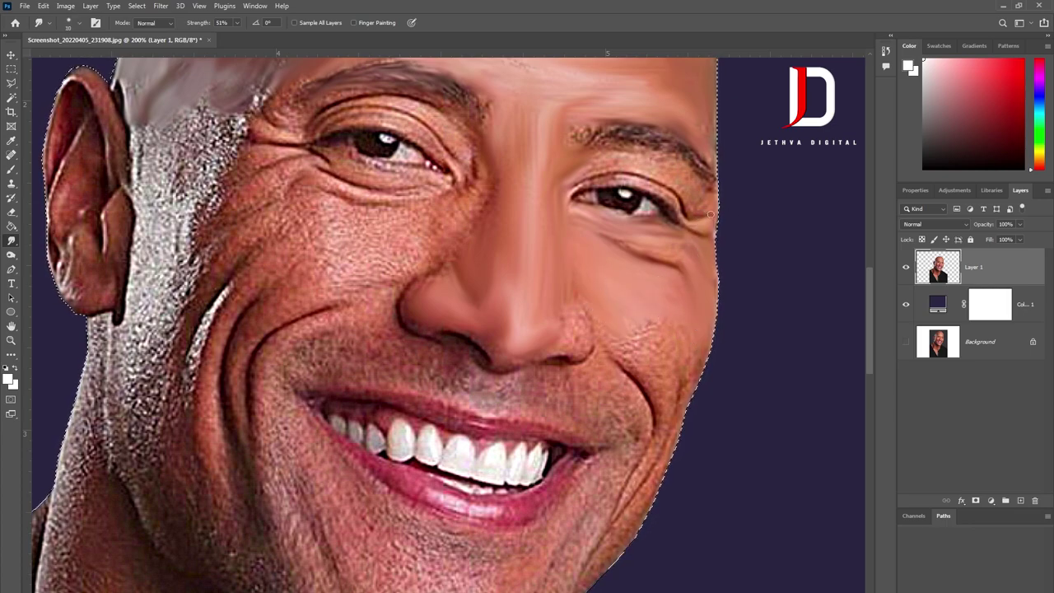
{"action": "key", "text": "bracketright"}
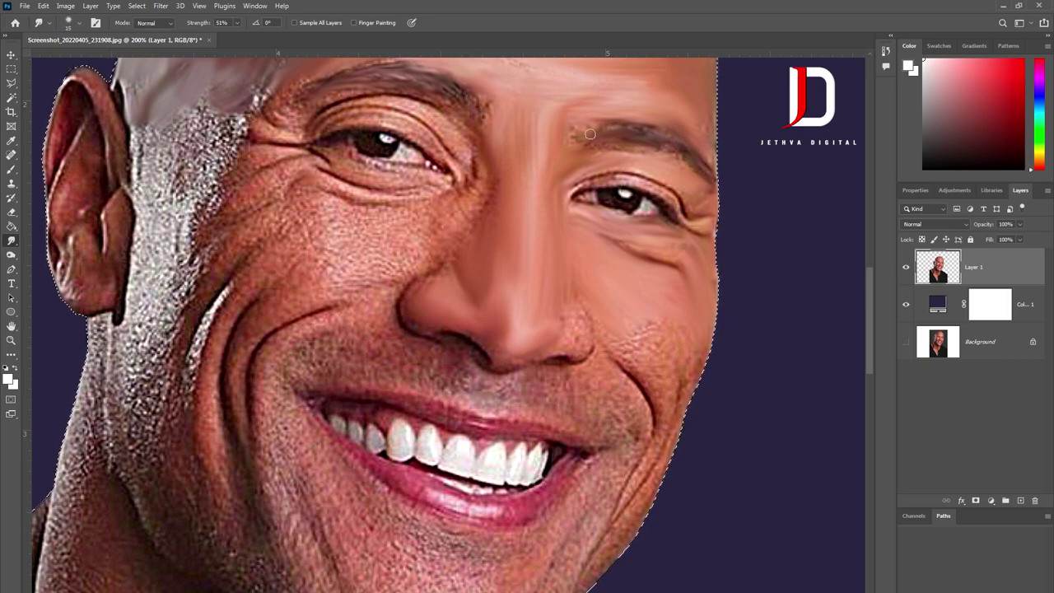
Step: Move the view toward the nose and mouth, resizing the smudge brush to 20, 5, then 10
{"action": "left_click_drag", "start_coordinate": [598, 134], "coordinate": [677, 120]}
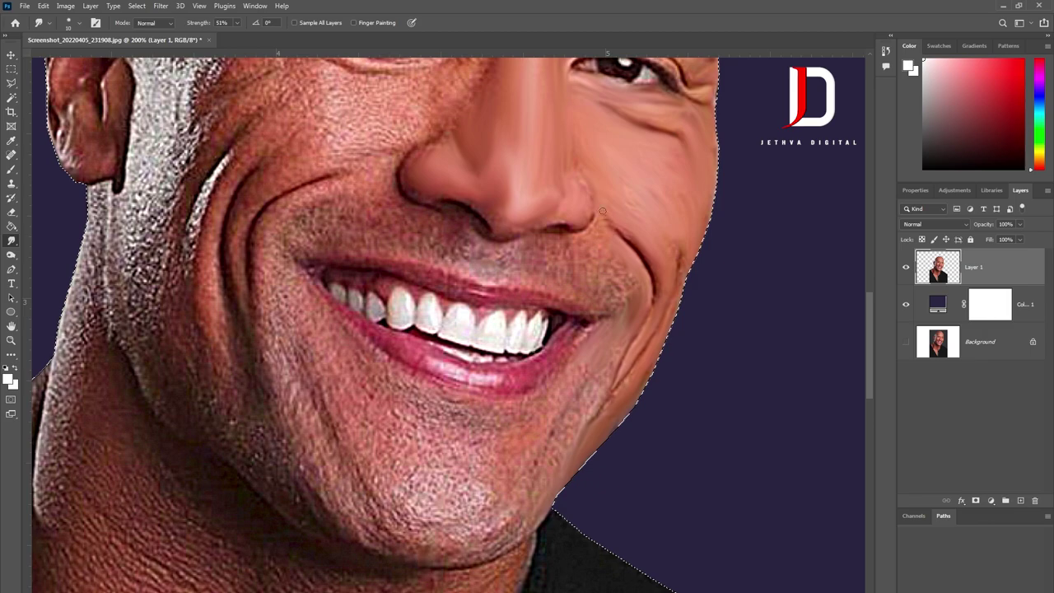
{"action": "left_click_drag", "start_coordinate": [674, 245], "coordinate": [703, 266]}
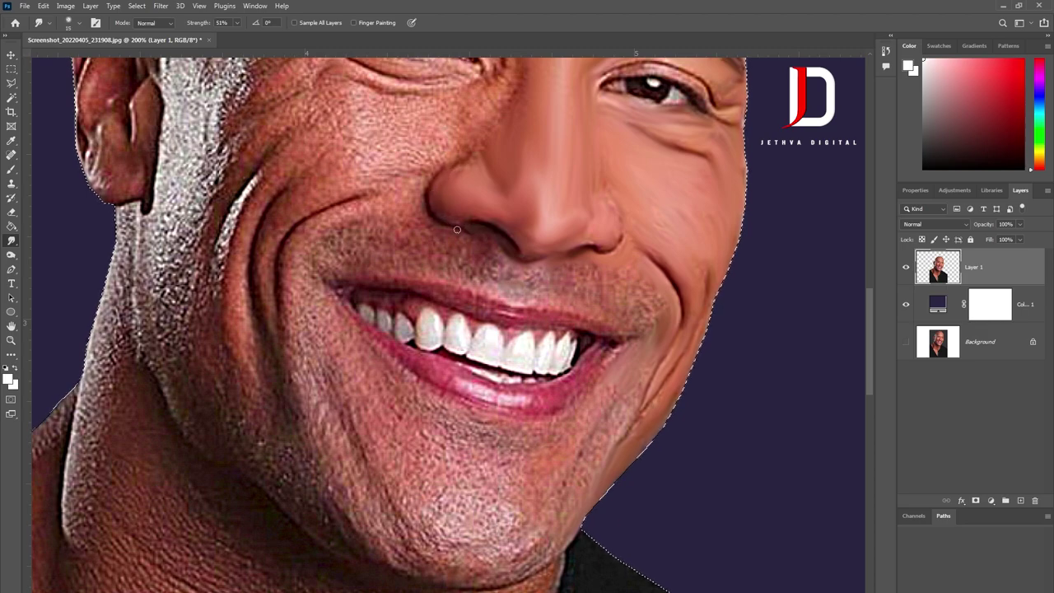
{"action": "key", "text": "bracketright"}
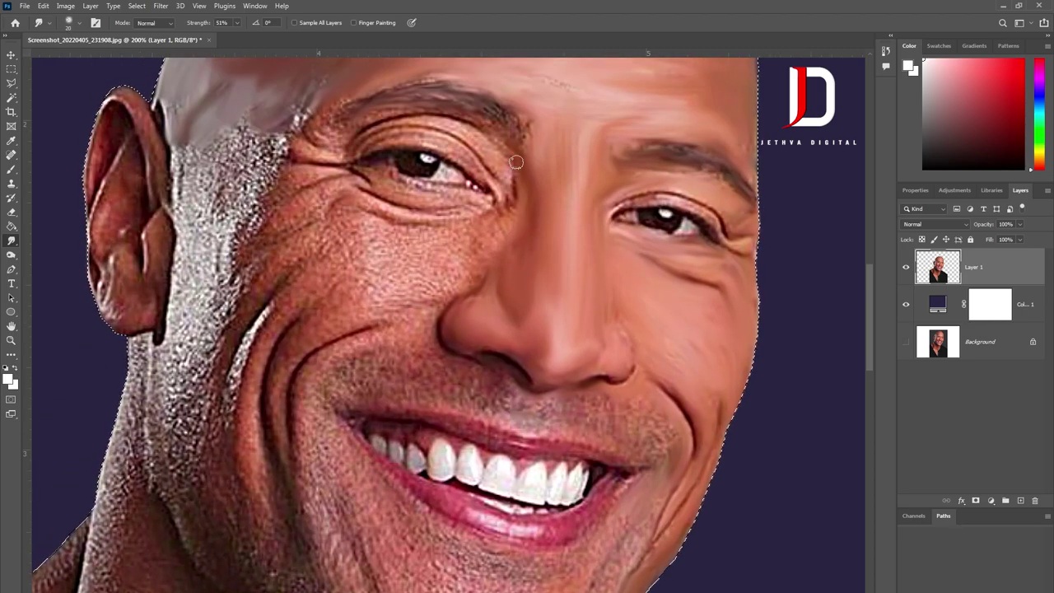
{"action": "key", "text": "bracketleft"}
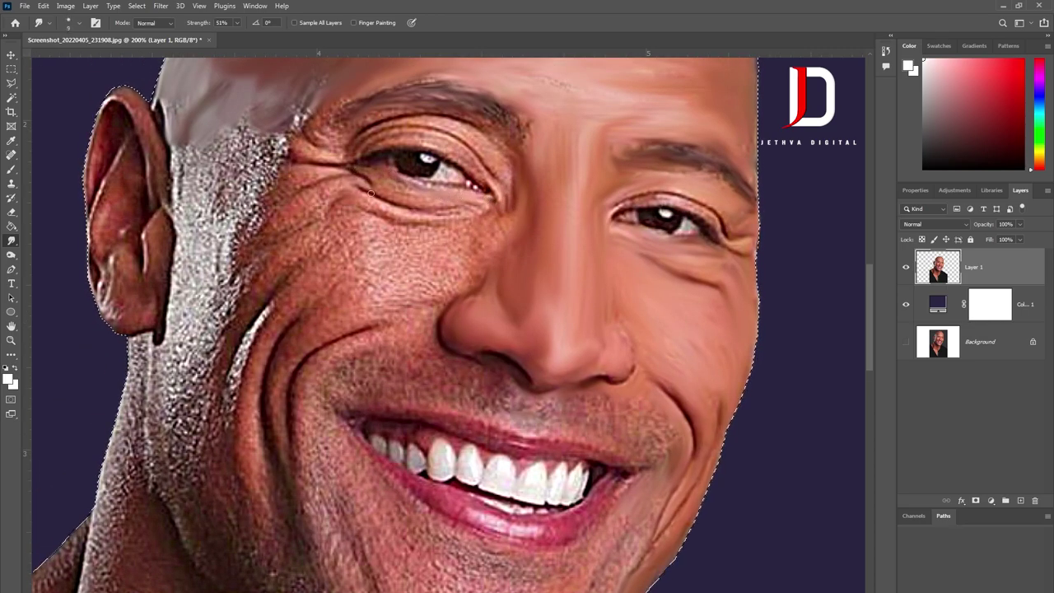
{"action": "key", "text": "bracketright"}
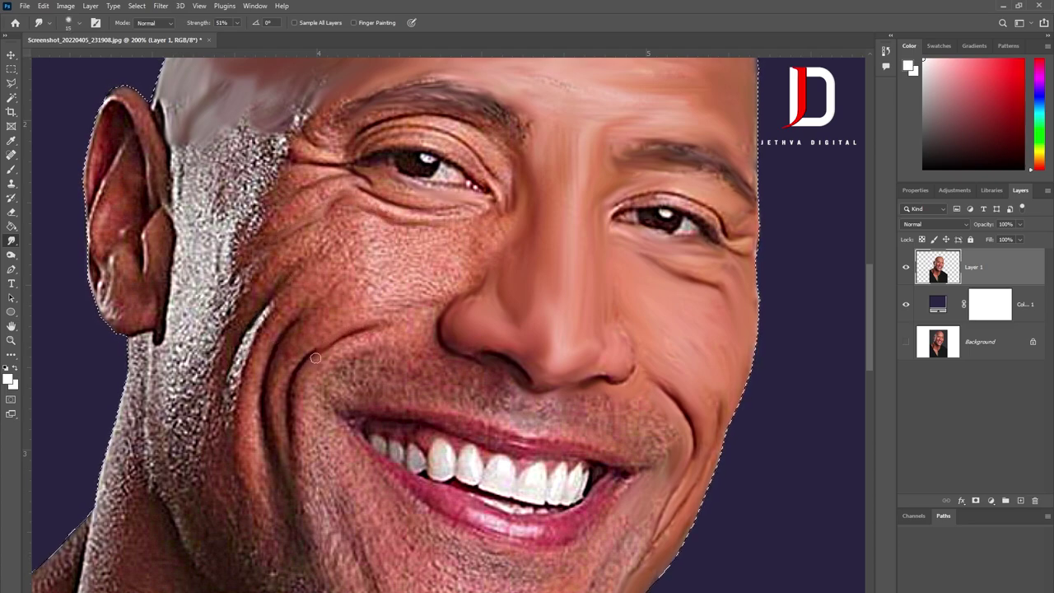
{"action": "scroll", "coordinate": [360, 329], "scroll_direction": "down", "scroll_amount": 4}
{"action": "scroll", "coordinate": [525, 156], "scroll_direction": "up", "scroll_amount": 2}
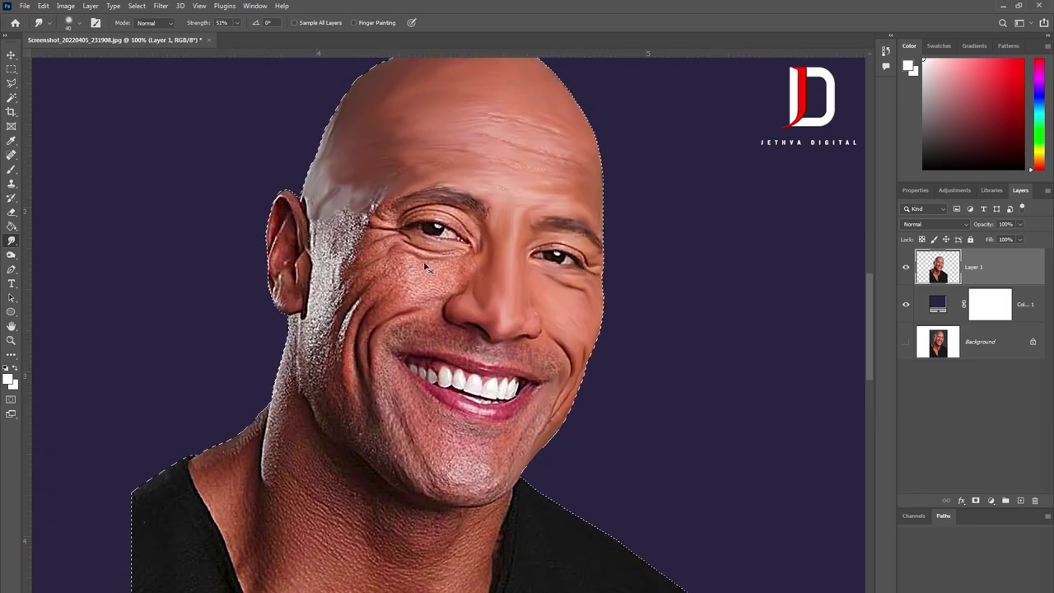
Step: Smudge under the left eye, the grey sideburn and the speckled patch below the ear
{"action": "scroll", "coordinate": [525, 156], "scroll_direction": "up", "scroll_amount": 2}
{"action": "mouse_move", "coordinate": [525, 156]}
{"action": "left_mouse_down"}
{"action": "mouse_move", "coordinate": [387, 187]}
{"action": "mouse_move", "coordinate": [362, 164]}
{"action": "mouse_move", "coordinate": [404, 207]}
{"action": "mouse_move", "coordinate": [336, 178]}
{"action": "mouse_move", "coordinate": [482, 228]}
{"action": "mouse_move", "coordinate": [361, 245]}
{"action": "mouse_move", "coordinate": [390, 260]}
{"action": "left_mouse_up"}
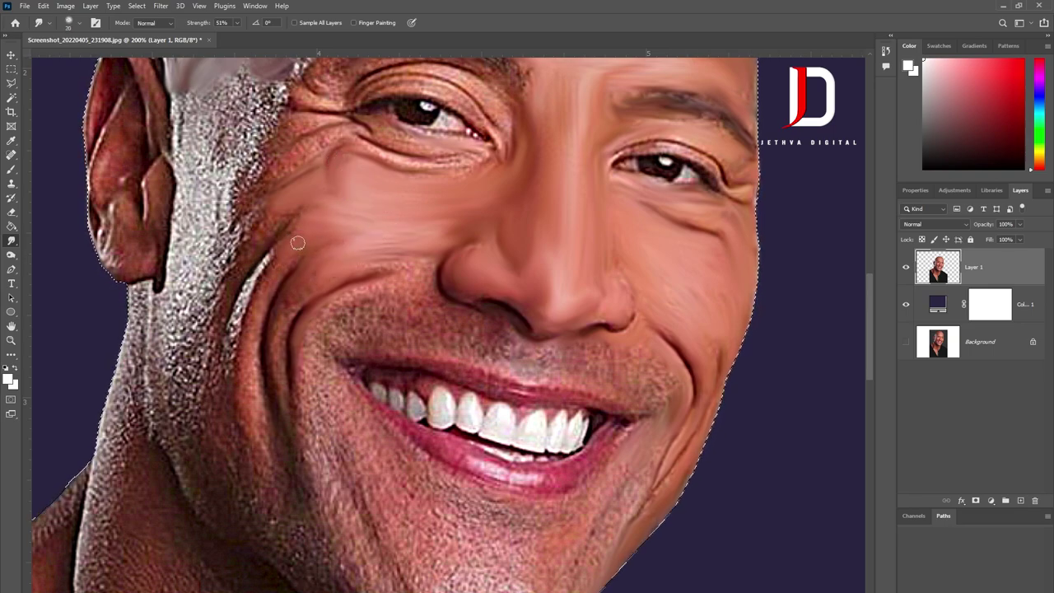
{"action": "mouse_move", "coordinate": [241, 256]}
{"action": "left_mouse_down"}
{"action": "mouse_move", "coordinate": [264, 183]}
{"action": "mouse_move", "coordinate": [193, 280]}
{"action": "left_mouse_up"}
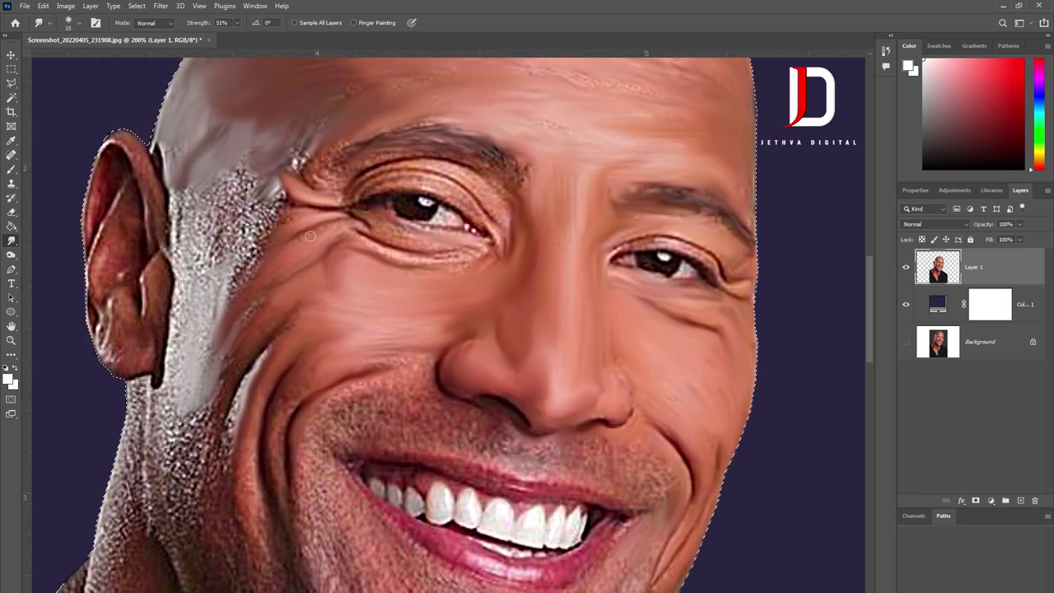
{"action": "left_click_drag", "start_coordinate": [269, 198], "coordinate": [189, 223]}
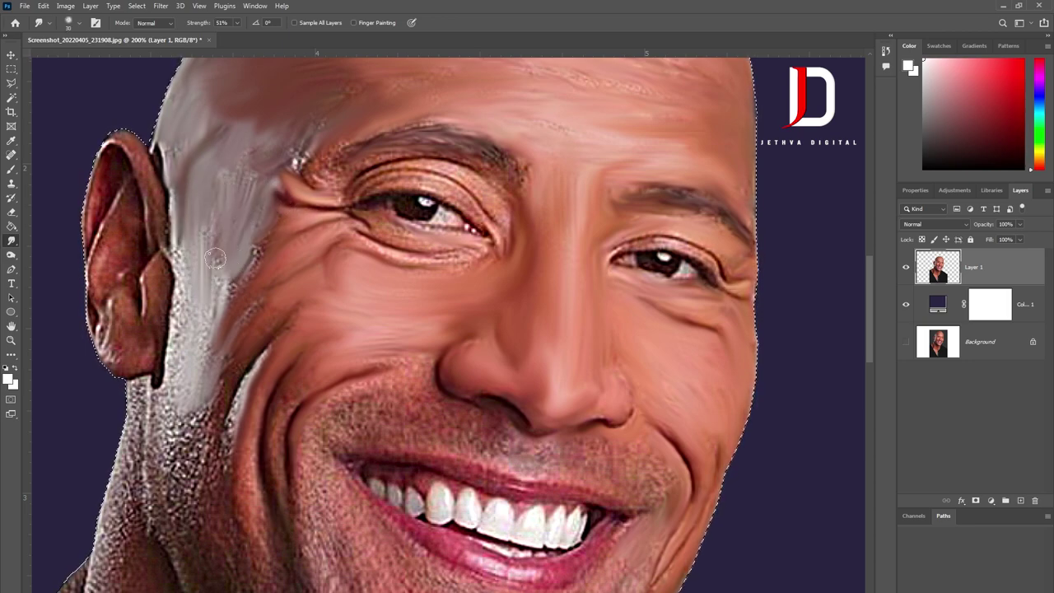
{"action": "key", "text": "ctrl+minus"}
{"action": "key", "text": "ctrl+minus"}
{"action": "key", "text": "ctrl+plus"}
{"action": "key", "text": "ctrl+plus"}
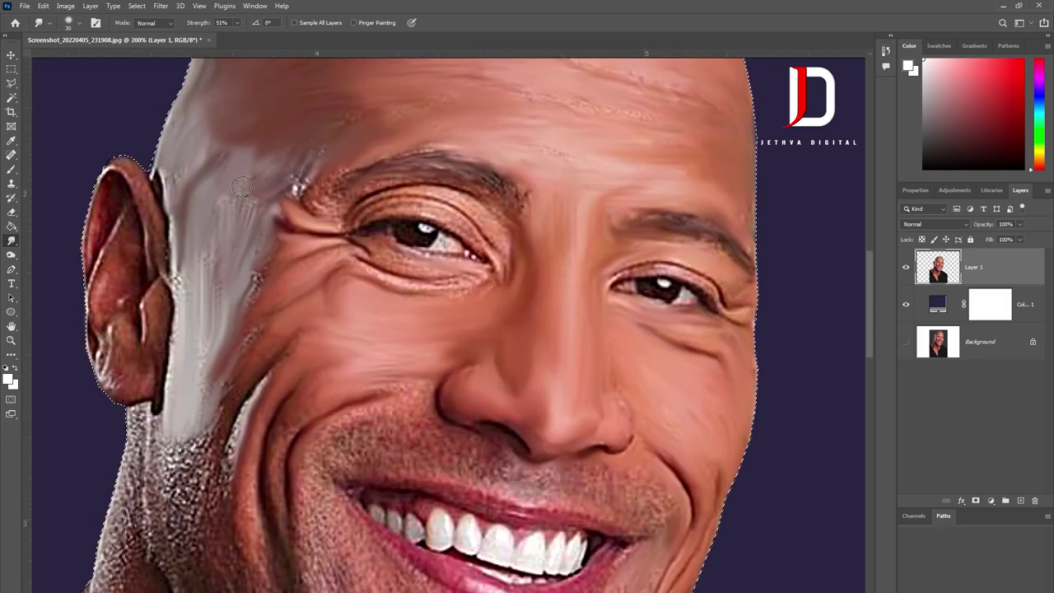
Step: Smooth the smile fold and the skin just below the lower lip with a larger brush
{"action": "mouse_move", "coordinate": [321, 396]}
{"action": "left_mouse_down"}
{"action": "mouse_move", "coordinate": [243, 285]}
{"action": "mouse_move", "coordinate": [393, 236]}
{"action": "left_mouse_up"}
{"action": "key", "text": "bracketright"}
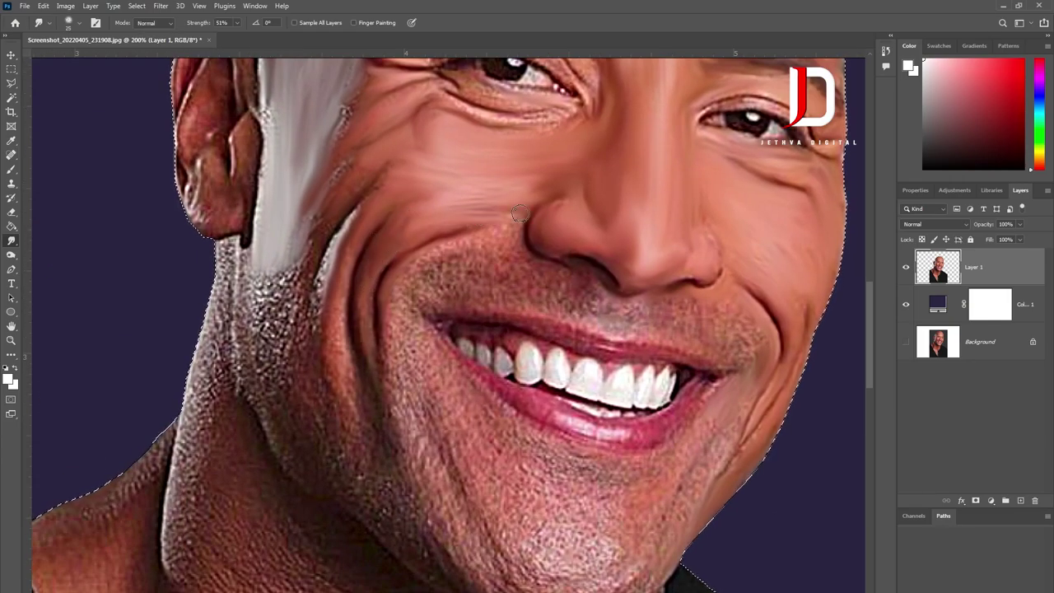
{"action": "mouse_move", "coordinate": [390, 285]}
{"action": "left_mouse_down"}
{"action": "mouse_move", "coordinate": [394, 338]}
{"action": "mouse_move", "coordinate": [506, 412]}
{"action": "left_mouse_up"}
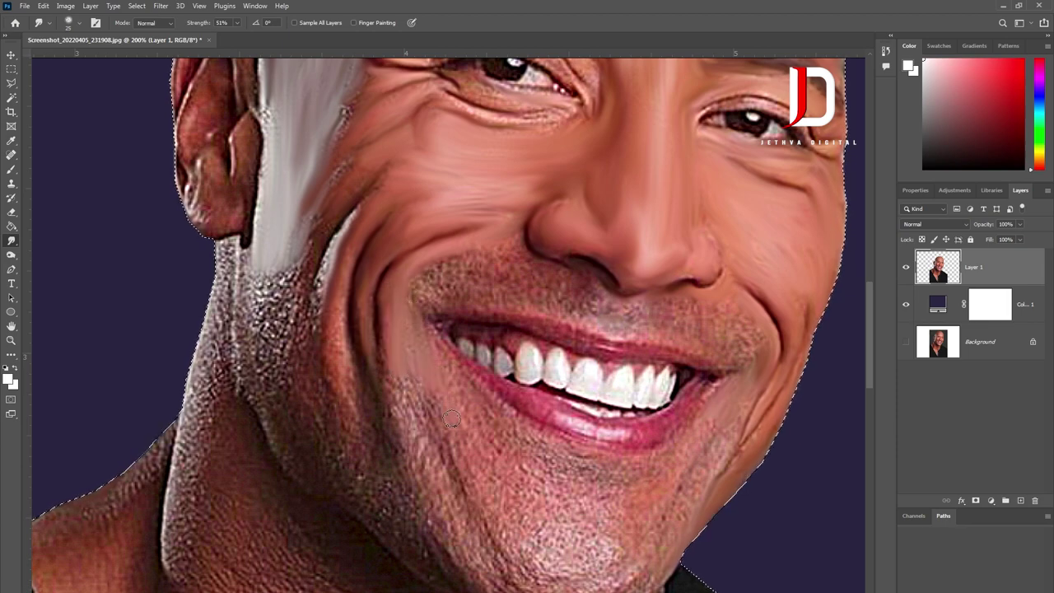
{"action": "scroll", "coordinate": [507, 412], "scroll_direction": "down", "scroll_amount": 1}
{"action": "mouse_move", "coordinate": [509, 373]}
{"action": "left_mouse_down"}
{"action": "mouse_move", "coordinate": [575, 407]}
{"action": "mouse_move", "coordinate": [683, 408]}
{"action": "mouse_move", "coordinate": [502, 407]}
{"action": "mouse_move", "coordinate": [559, 448]}
{"action": "mouse_move", "coordinate": [461, 420]}
{"action": "mouse_move", "coordinate": [424, 365]}
{"action": "mouse_move", "coordinate": [423, 483]}
{"action": "mouse_move", "coordinate": [467, 525]}
{"action": "mouse_move", "coordinate": [541, 506]}
{"action": "mouse_move", "coordinate": [617, 517]}
{"action": "mouse_move", "coordinate": [564, 558]}
{"action": "left_mouse_up"}
{"action": "key", "text": "bracketright"}
Step: Smooth the right jaw edge and the stubble above and beside the upper lip
{"action": "key", "text": "bracketleft"}
{"action": "key", "text": "bracketleft"}
{"action": "mouse_move", "coordinate": [651, 498]}
{"action": "left_mouse_down"}
{"action": "mouse_move", "coordinate": [724, 407]}
{"action": "mouse_move", "coordinate": [741, 478]}
{"action": "left_mouse_up"}
{"action": "mouse_move", "coordinate": [741, 428]}
{"action": "left_mouse_down"}
{"action": "mouse_move", "coordinate": [686, 488]}
{"action": "mouse_move", "coordinate": [418, 376]}
{"action": "mouse_move", "coordinate": [502, 346]}
{"action": "mouse_move", "coordinate": [527, 382]}
{"action": "left_mouse_up"}
{"action": "mouse_move", "coordinate": [436, 377]}
{"action": "left_mouse_down"}
{"action": "mouse_move", "coordinate": [514, 344]}
{"action": "mouse_move", "coordinate": [577, 362]}
{"action": "mouse_move", "coordinate": [536, 376]}
{"action": "mouse_move", "coordinate": [671, 380]}
{"action": "left_mouse_up"}
{"action": "mouse_move", "coordinate": [622, 407]}
{"action": "left_mouse_down"}
{"action": "mouse_move", "coordinate": [683, 412]}
{"action": "mouse_move", "coordinate": [709, 387]}
{"action": "left_mouse_up"}
{"action": "left_click_drag", "start_coordinate": [709, 387], "coordinate": [760, 419]}
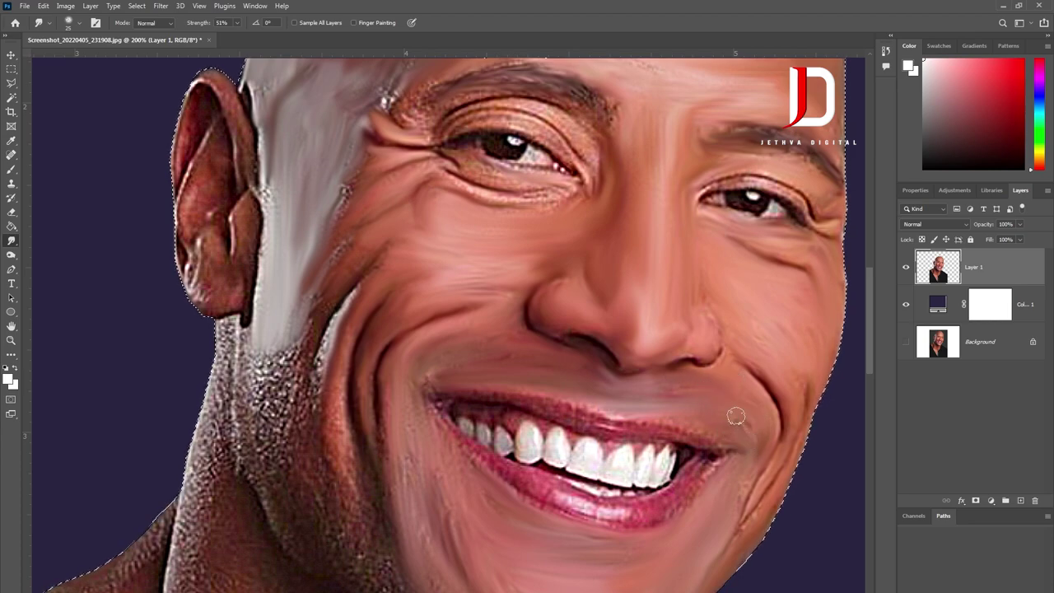
Step: Smudge the cheek crease beside the smile and the neck texture below the ear
{"action": "scroll", "coordinate": [741, 404], "scroll_direction": "down", "scroll_amount": 2}
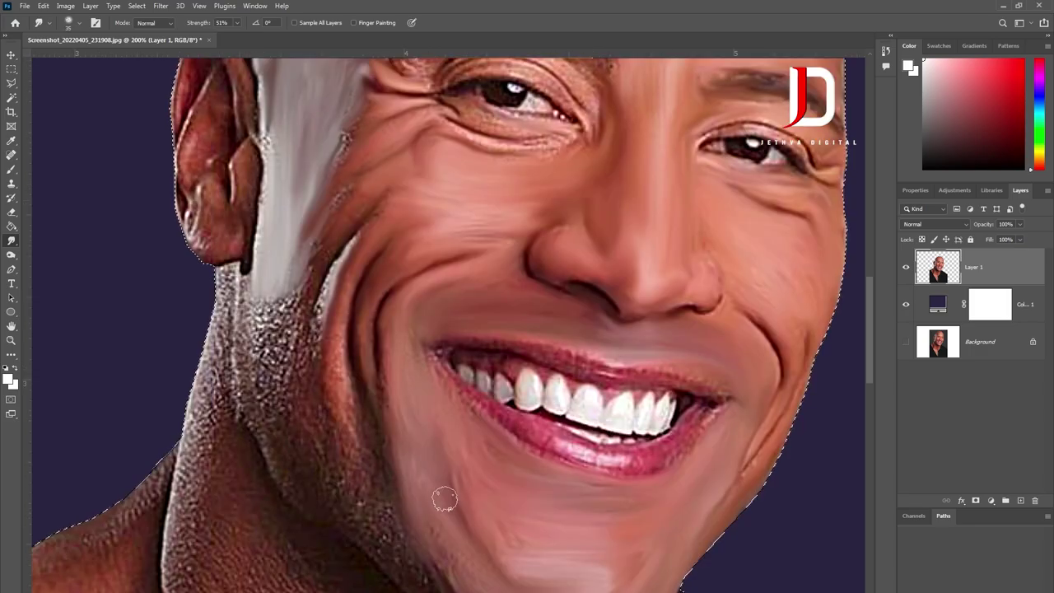
{"action": "scroll", "coordinate": [436, 470], "scroll_direction": "down", "scroll_amount": 2}
{"action": "key", "text": "ctrl+minus"}
{"action": "key", "text": "ctrl+minus"}
{"action": "key", "text": "ctrl+plus"}
{"action": "key", "text": "ctrl+plus"}
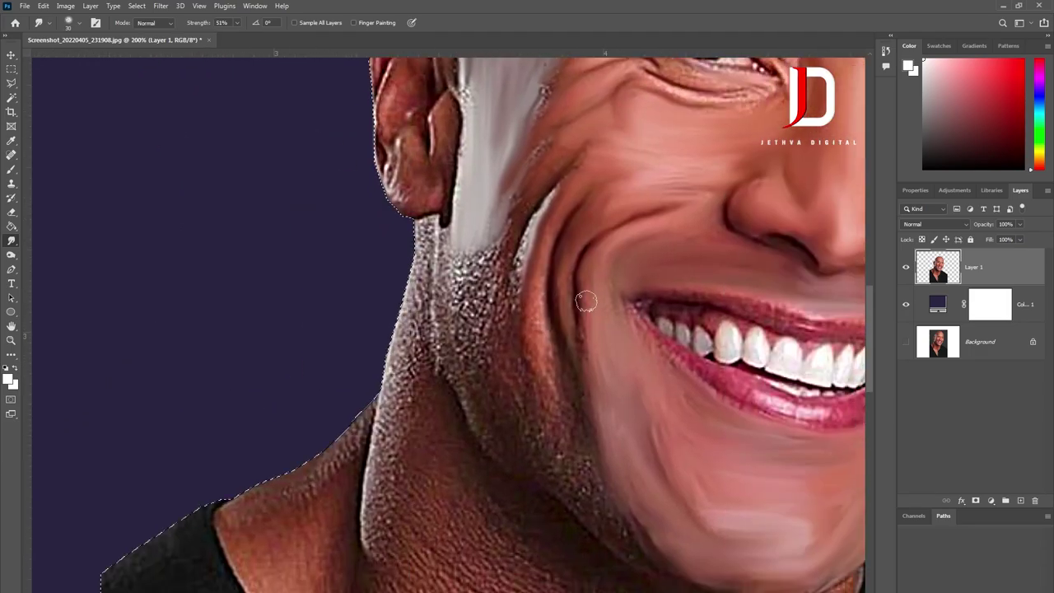
{"action": "key", "text": "bracketright"}
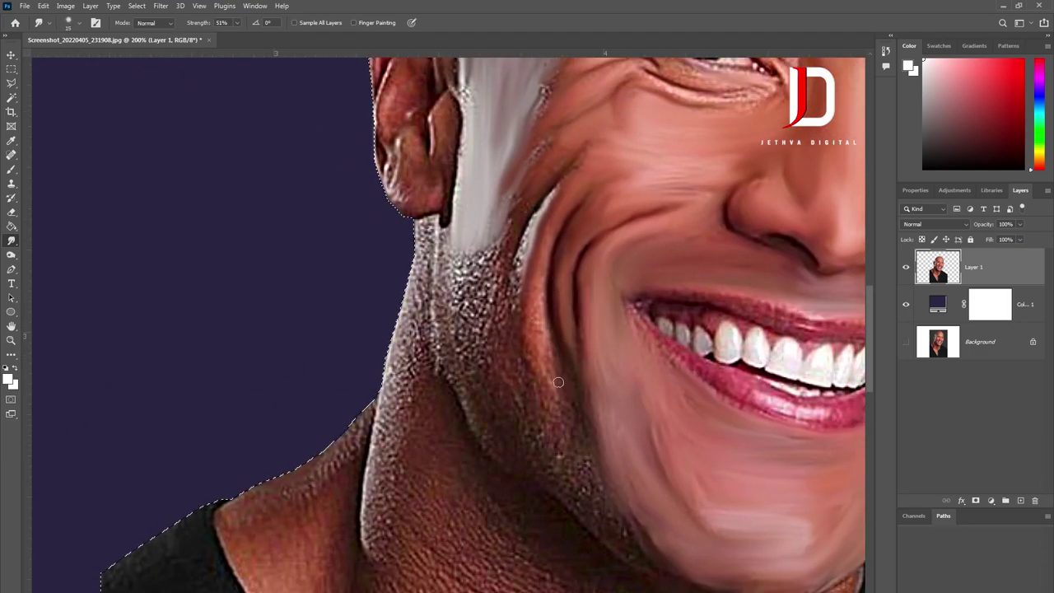
{"action": "mouse_move", "coordinate": [537, 329]}
{"action": "left_mouse_down"}
{"action": "mouse_move", "coordinate": [502, 236]}
{"action": "mouse_move", "coordinate": [461, 329]}
{"action": "left_mouse_up"}
{"action": "mouse_move", "coordinate": [433, 214]}
{"action": "left_mouse_down"}
{"action": "mouse_move", "coordinate": [436, 317]}
{"action": "mouse_move", "coordinate": [499, 371]}
{"action": "mouse_move", "coordinate": [527, 239]}
{"action": "left_mouse_up"}
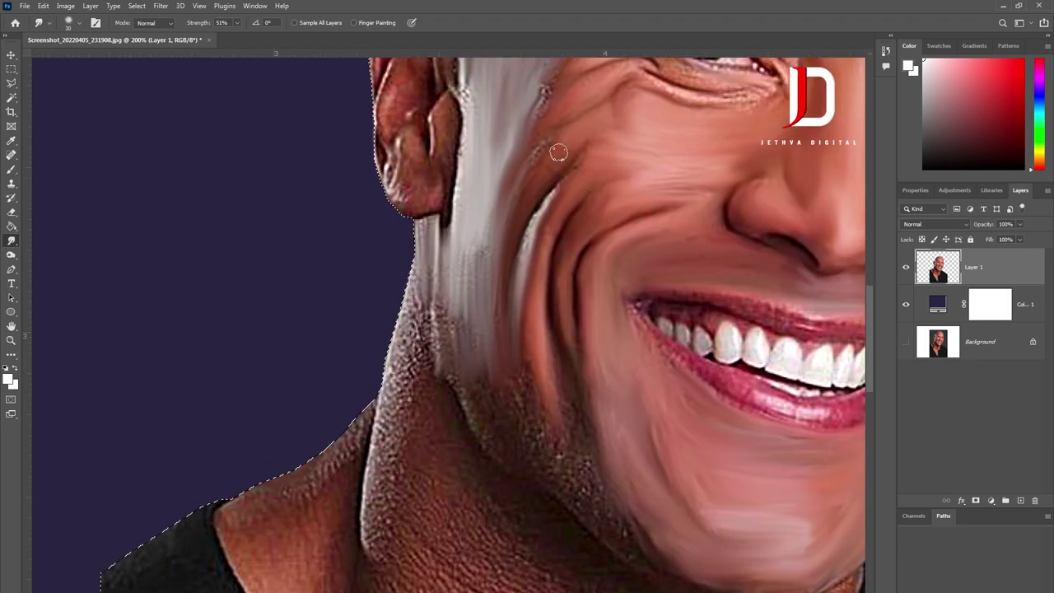
{"action": "scroll", "coordinate": [527, 165], "scroll_direction": "up", "scroll_amount": 3}
{"action": "key", "text": "ctrl+minus"}
{"action": "key", "text": "ctrl+plus"}
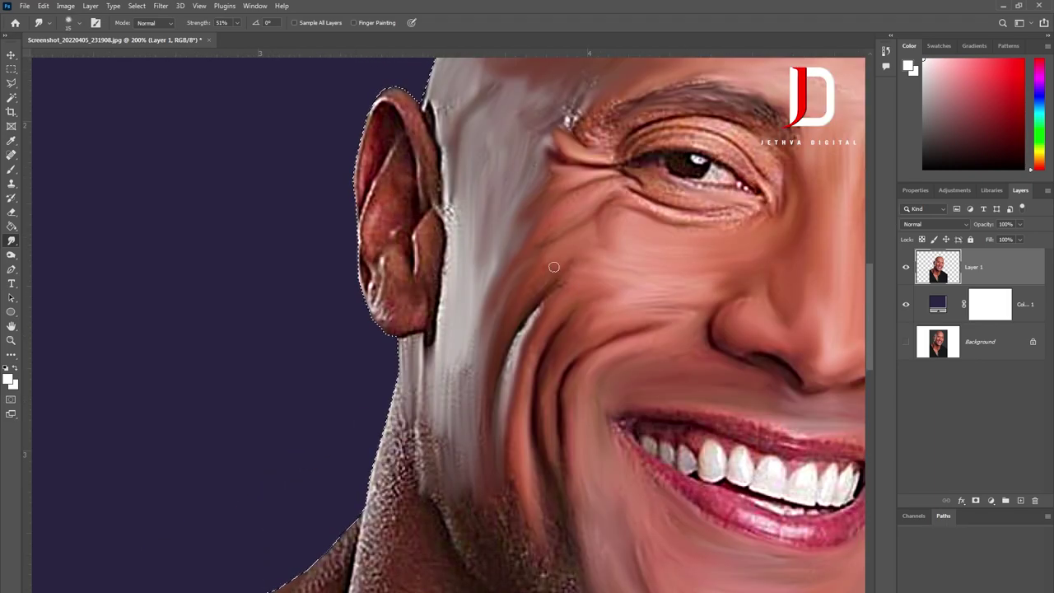
{"action": "key", "text": "ctrl+minus"}
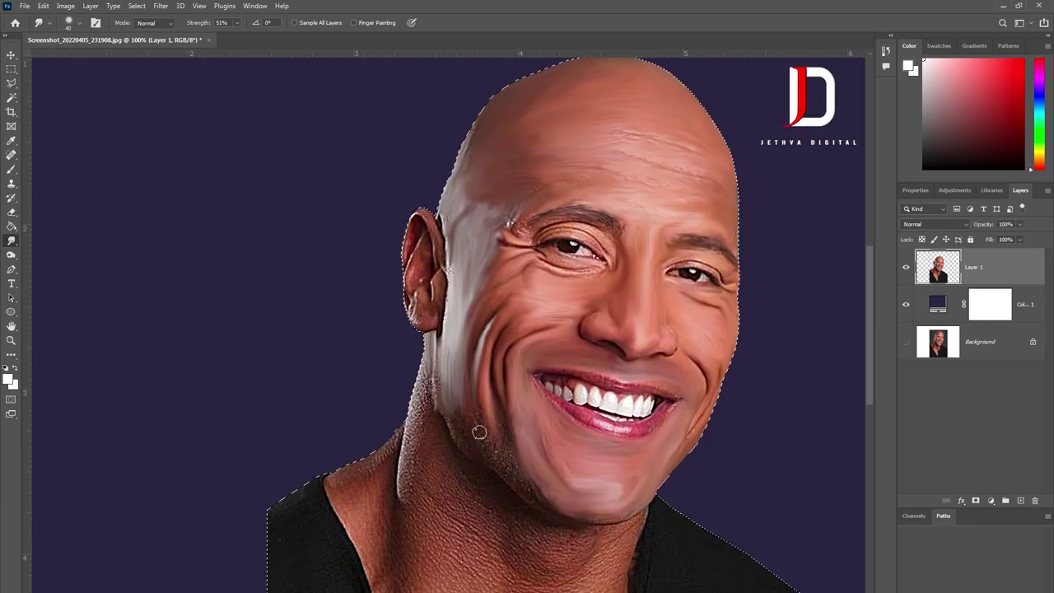
Step: Zoom in and smooth the inner eyebrow wrinkles with a smaller smudge brush
{"action": "key", "text": "bracketleft"}
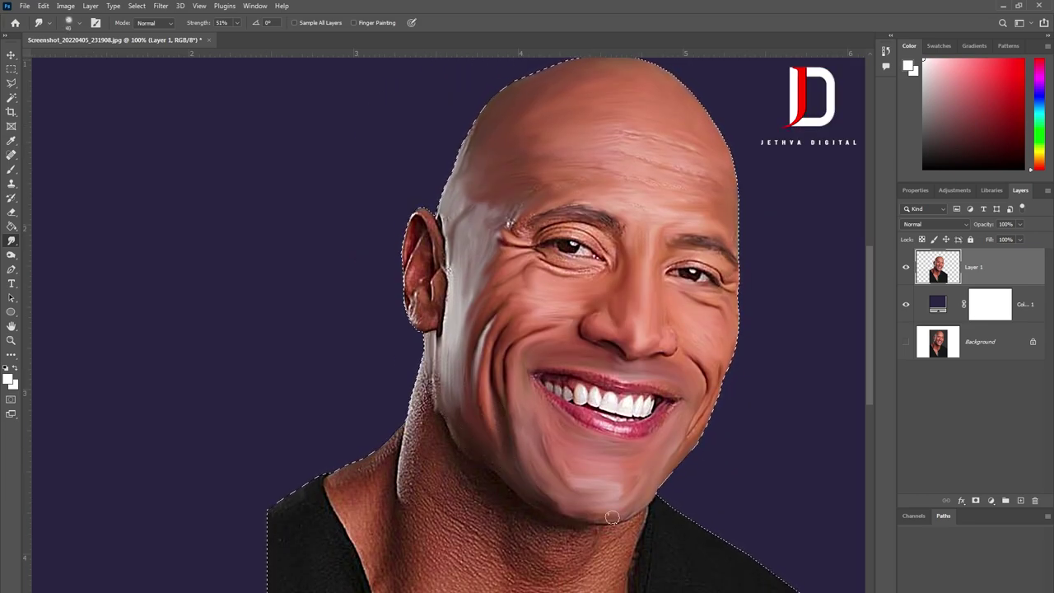
{"action": "scroll", "coordinate": [536, 494], "scroll_direction": "up", "scroll_amount": 1}
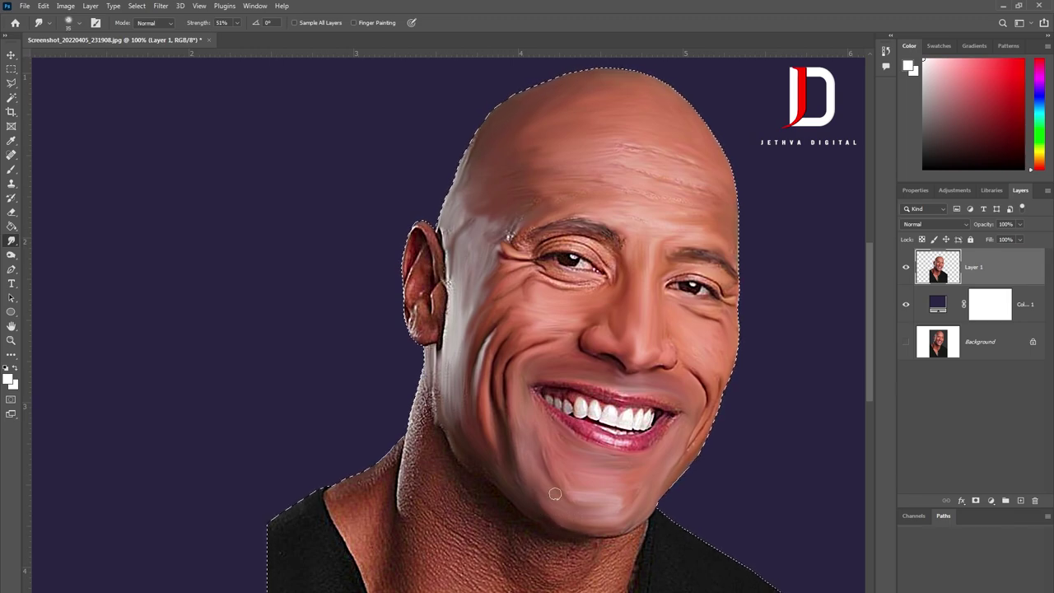
{"action": "key", "text": "ctrl+plus"}
{"action": "scroll", "coordinate": [537, 350], "scroll_direction": "up", "scroll_amount": 3}
{"action": "key", "text": "bracketleft"}
{"action": "key", "text": "bracketleft"}
{"action": "key", "text": "bracketleft"}
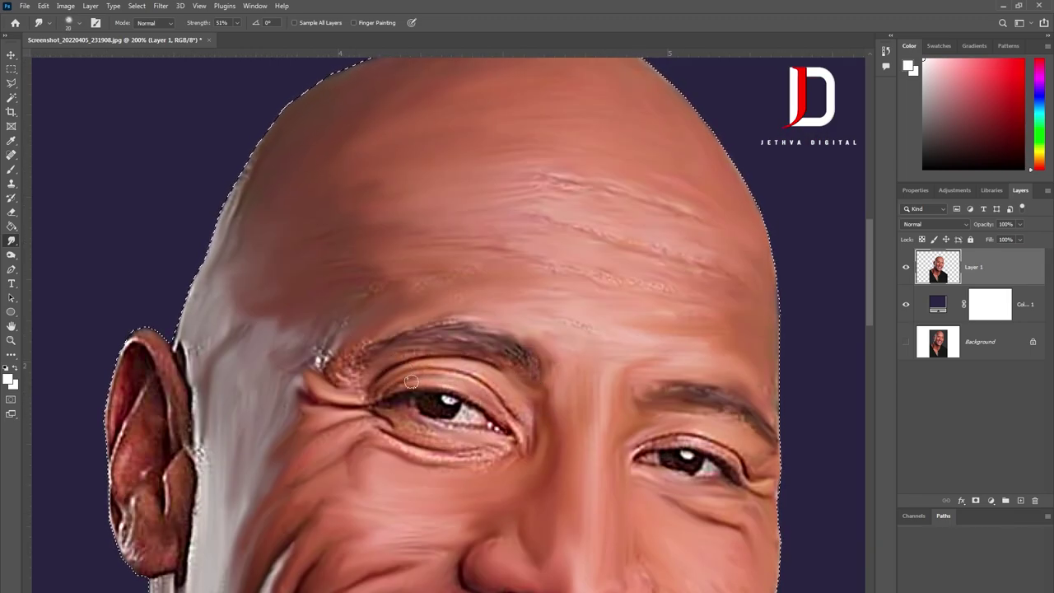
{"action": "left_click_drag", "start_coordinate": [353, 373], "coordinate": [321, 359]}
Step: With a slightly larger brush, smudge the upper-lip edge and right mouth corner
{"action": "key", "text": "bracketright"}
{"action": "scroll", "coordinate": [268, 318], "scroll_direction": "down", "scroll_amount": 3}
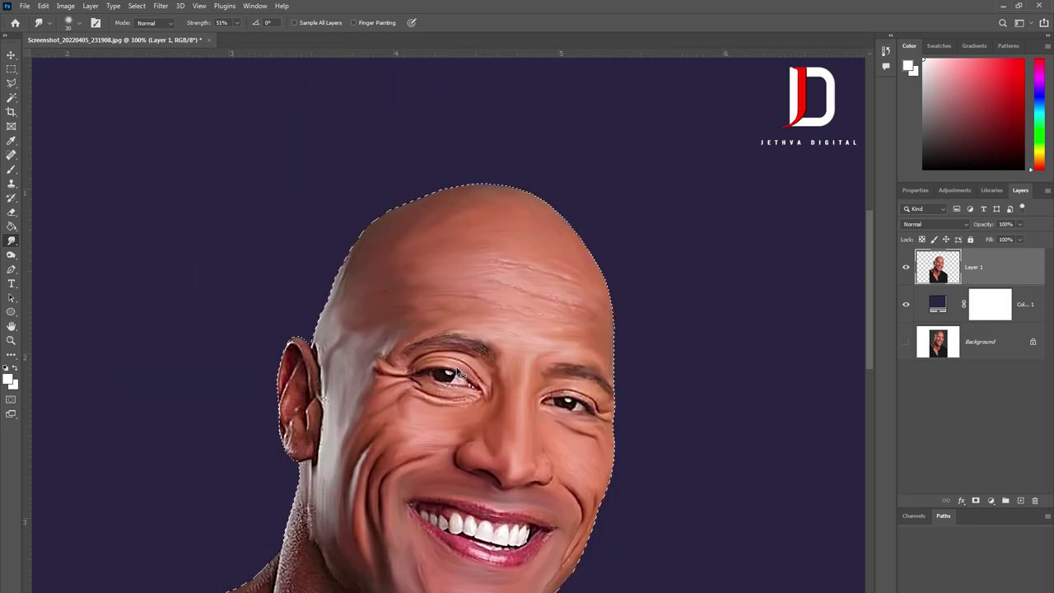
{"action": "scroll", "coordinate": [390, 308], "scroll_direction": "up", "scroll_amount": 5}
{"action": "left_click_drag", "start_coordinate": [597, 348], "coordinate": [613, 358]}
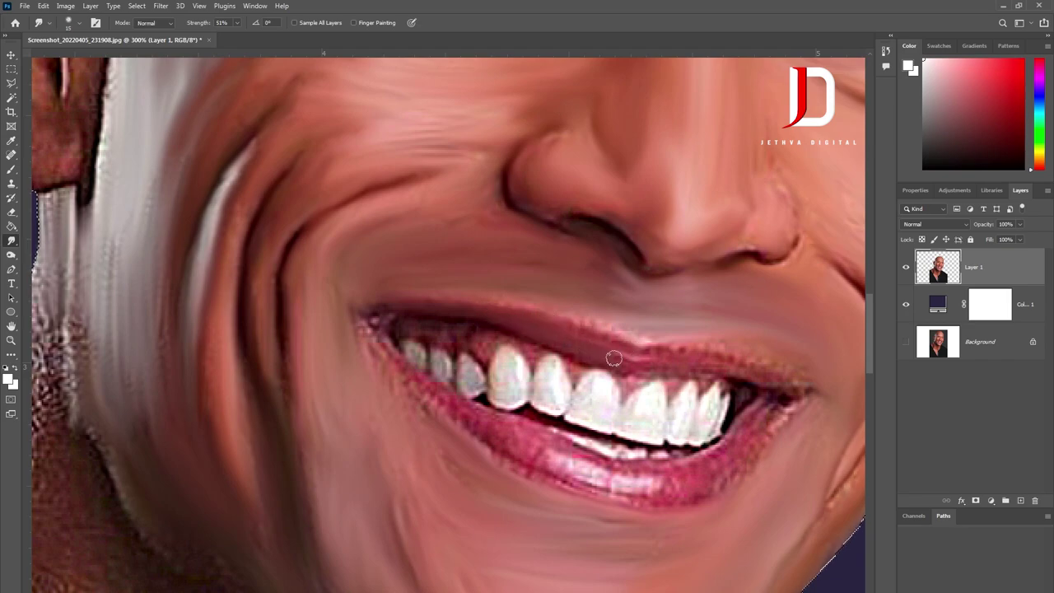
{"action": "mouse_move", "coordinate": [766, 400]}
{"action": "left_mouse_down"}
{"action": "mouse_move", "coordinate": [728, 461]}
{"action": "mouse_move", "coordinate": [559, 481]}
{"action": "left_mouse_up"}
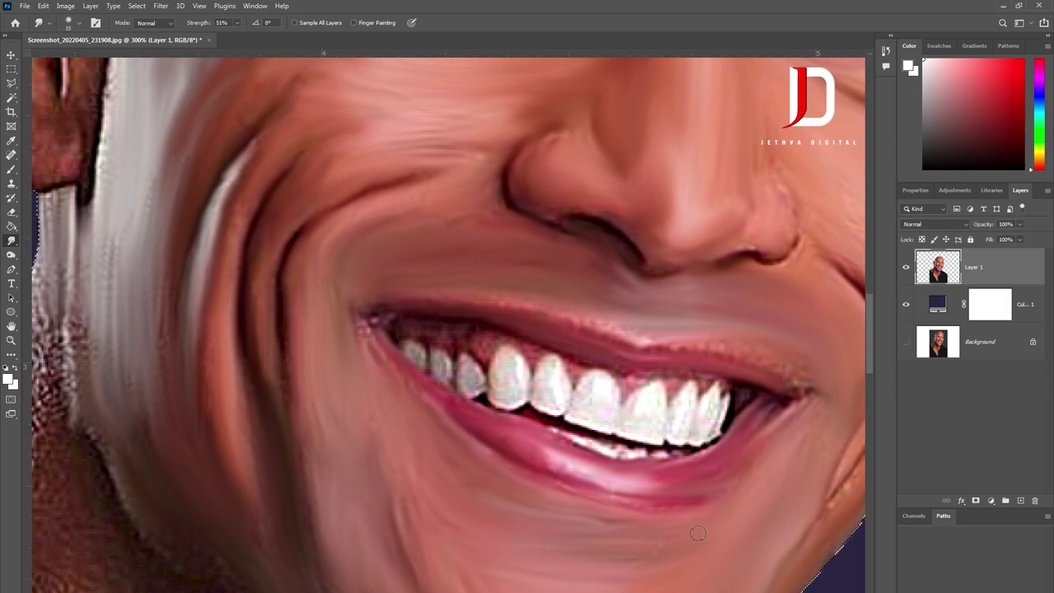
Step: Shrink the brush for fine detail, then zoom out to show the head, neck and shirt
{"action": "scroll", "coordinate": [630, 523], "scroll_direction": "right", "scroll_amount": 5}
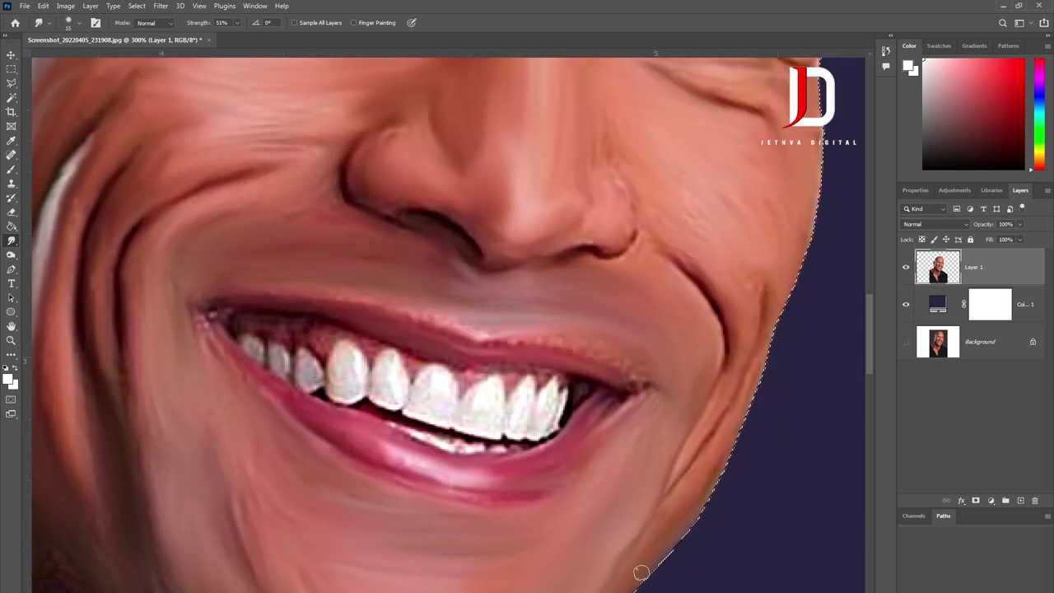
{"action": "scroll", "coordinate": [824, 214], "scroll_direction": "up", "scroll_amount": 4}
{"action": "scroll", "coordinate": [820, 231], "scroll_direction": "up", "scroll_amount": 2}
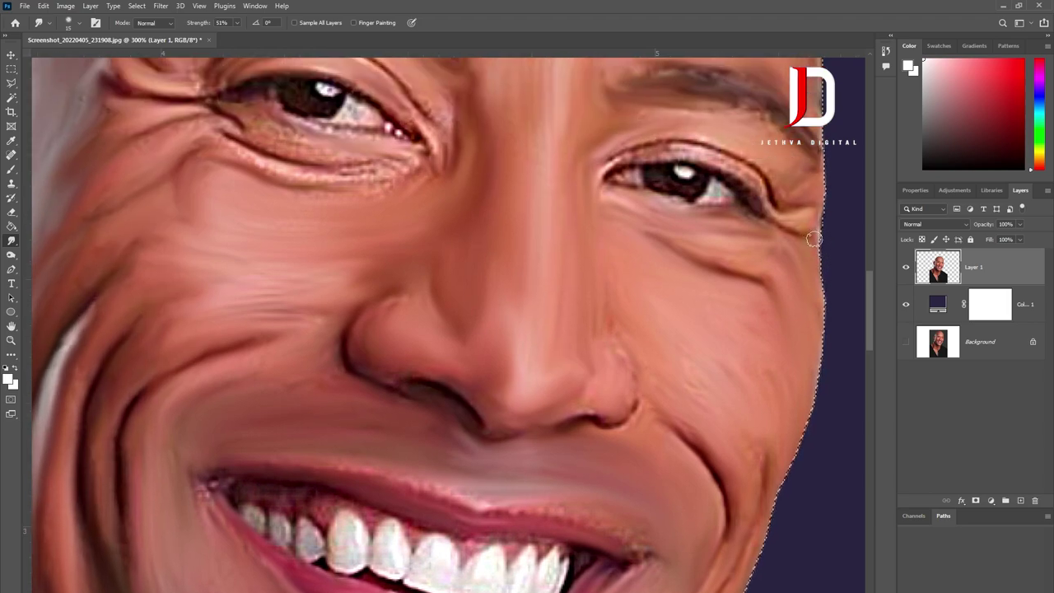
{"action": "key", "text": "bracketleft"}
{"action": "key", "text": "bracketleft"}
{"action": "key", "text": "bracketleft"}
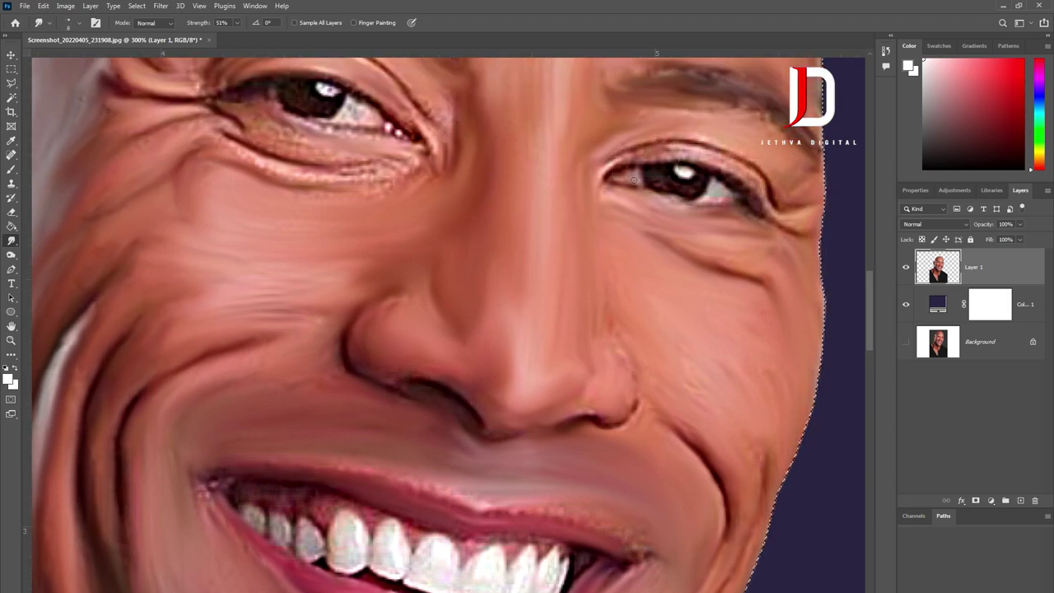
{"action": "scroll", "coordinate": [634, 180], "scroll_direction": "down", "scroll_amount": 3}
{"action": "scroll", "coordinate": [475, 259], "scroll_direction": "up", "scroll_amount": 4}
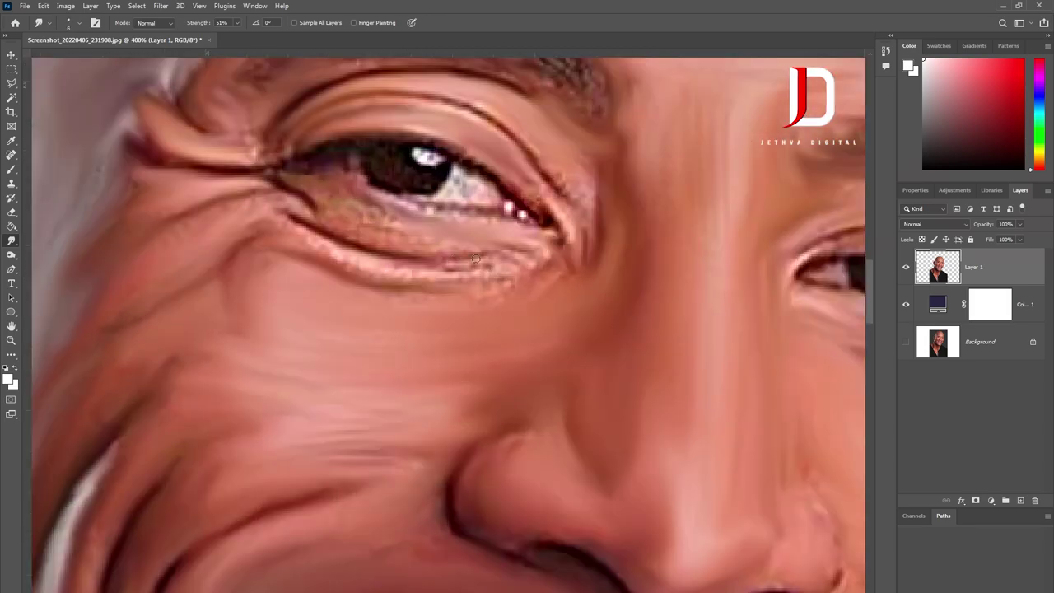
{"action": "scroll", "coordinate": [540, 276], "scroll_direction": "down", "scroll_amount": 1}
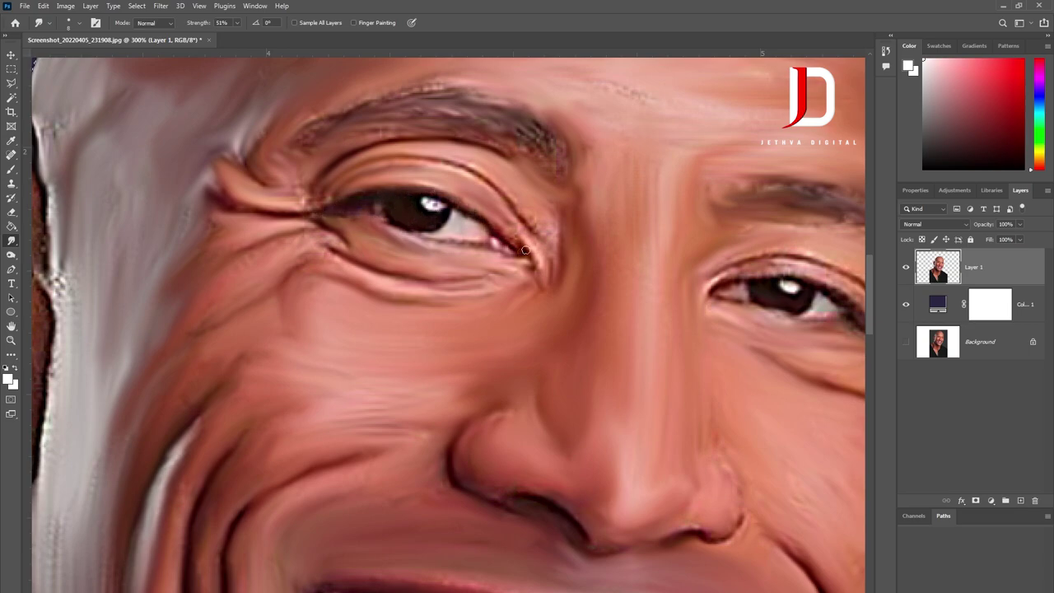
{"action": "key", "text": "ctrl+minus"}
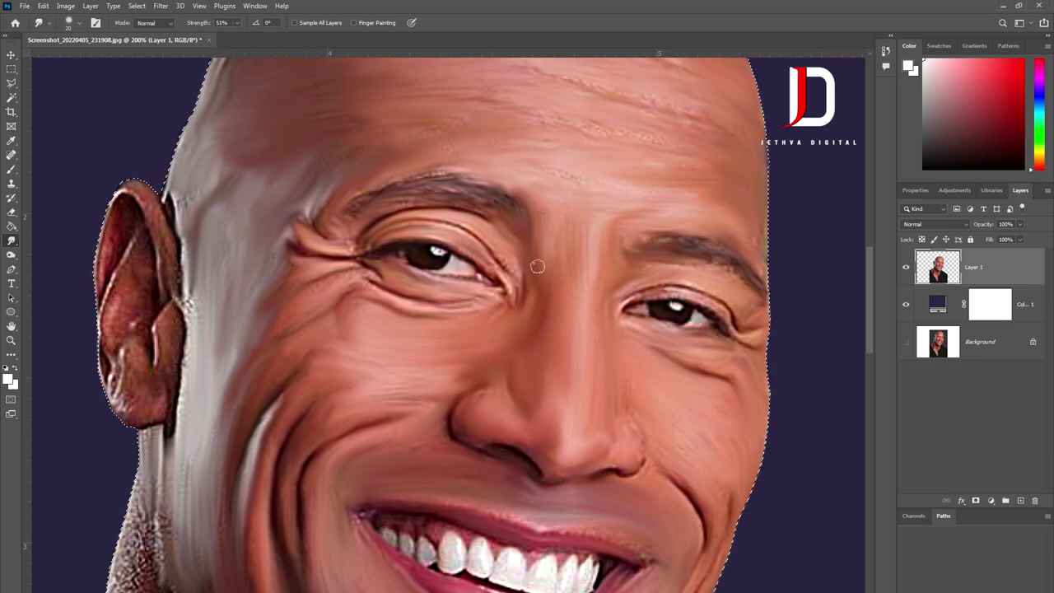
{"action": "key", "text": "ctrl+minus"}
{"action": "scroll", "coordinate": [434, 132], "scroll_direction": "down", "scroll_amount": 5}
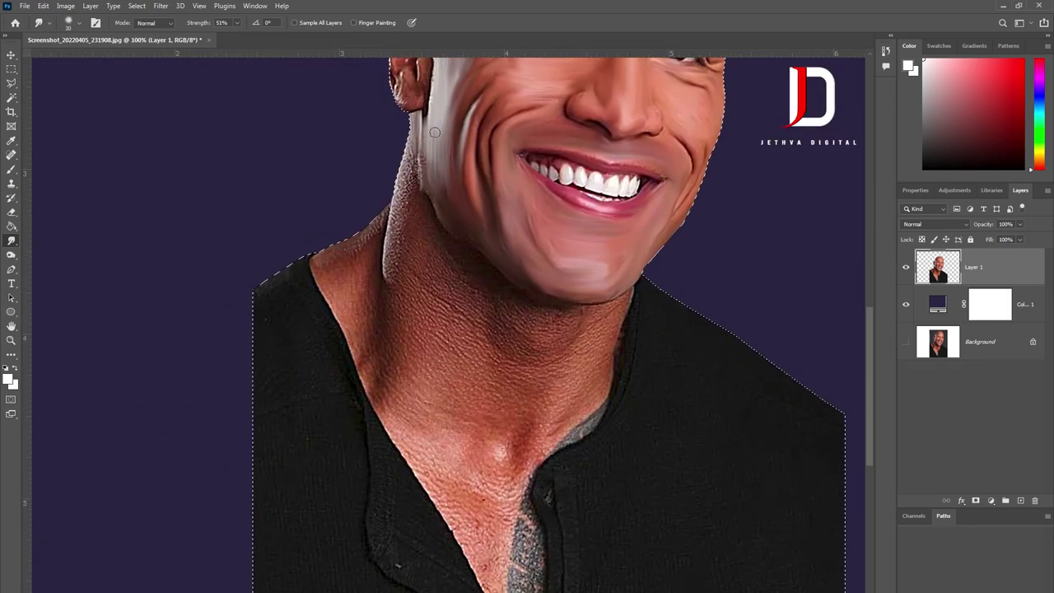
Step: Smudge the neck under the jaw, the throat to the collarbone notch, and the left neck edge
{"action": "left_click_drag", "start_coordinate": [438, 262], "coordinate": [465, 237]}
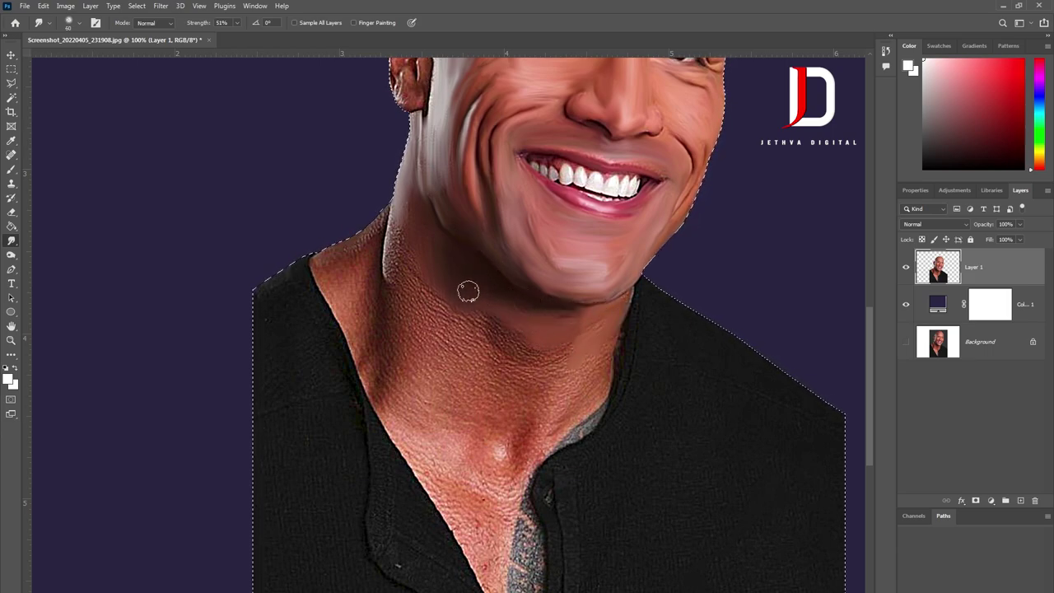
{"action": "mouse_move", "coordinate": [415, 241]}
{"action": "left_mouse_down"}
{"action": "mouse_move", "coordinate": [400, 320]}
{"action": "mouse_move", "coordinate": [466, 304]}
{"action": "mouse_move", "coordinate": [513, 348]}
{"action": "left_mouse_up"}
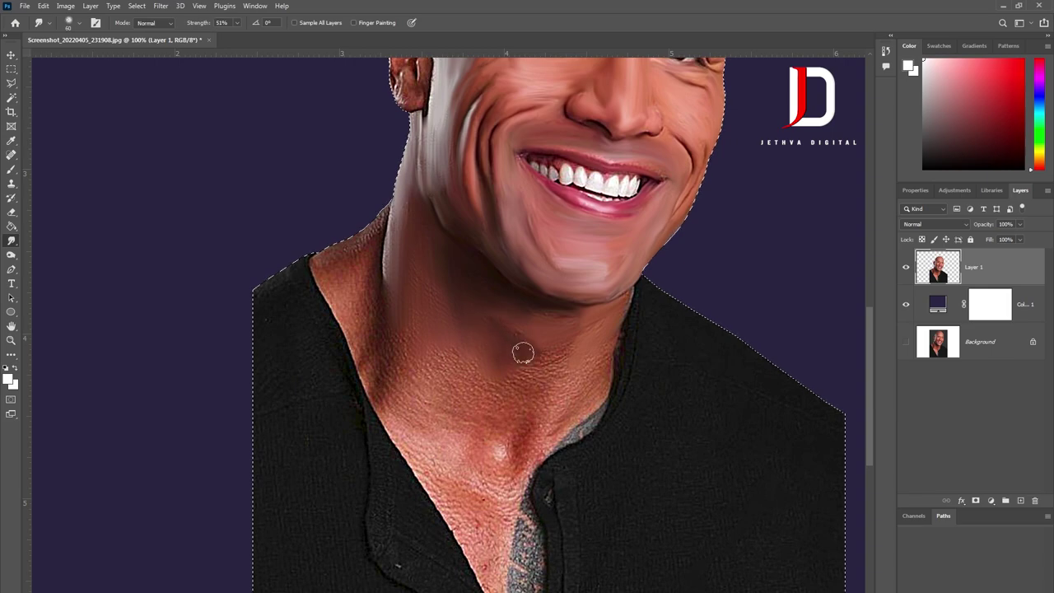
{"action": "mouse_move", "coordinate": [463, 300]}
{"action": "left_mouse_down"}
{"action": "mouse_move", "coordinate": [565, 357]}
{"action": "mouse_move", "coordinate": [517, 430]}
{"action": "mouse_move", "coordinate": [529, 458]}
{"action": "left_mouse_up"}
{"action": "left_click_drag", "start_coordinate": [417, 334], "coordinate": [389, 224]}
Step: Zoom in and smear the left neck edge and lower neck at 100% smudge strength
{"action": "key", "text": "z"}
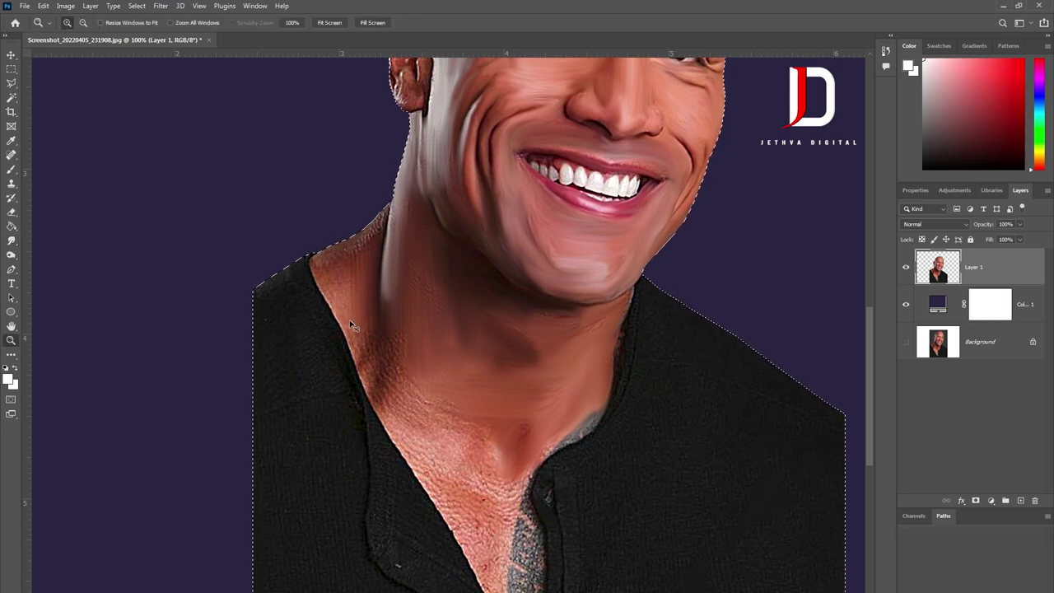
{"action": "left_click", "coordinate": [349, 319]}
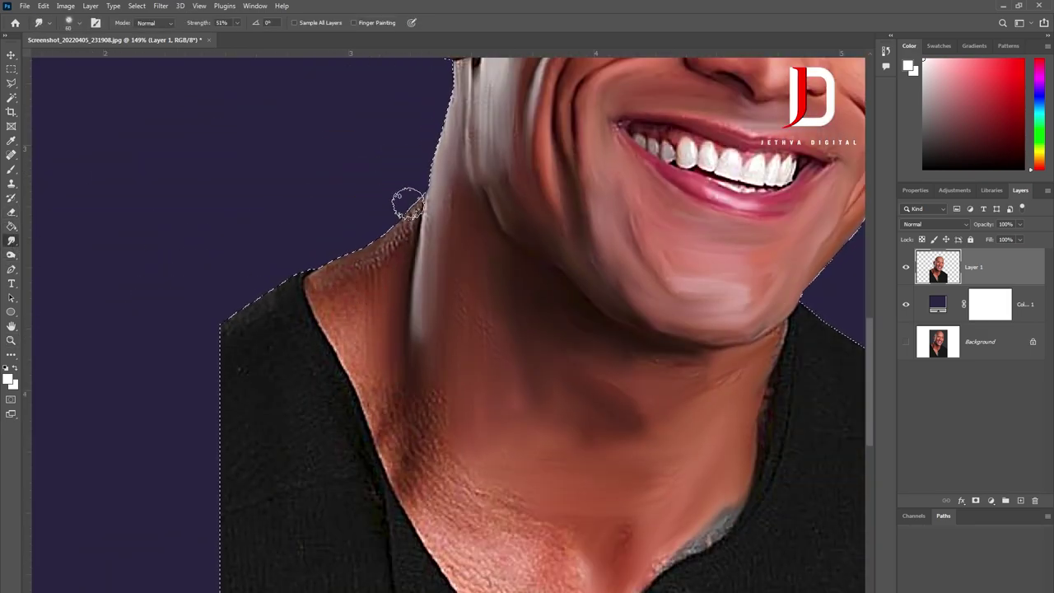
{"action": "mouse_move", "coordinate": [379, 283]}
{"action": "left_mouse_down"}
{"action": "mouse_move", "coordinate": [327, 301]}
{"action": "mouse_move", "coordinate": [388, 381]}
{"action": "mouse_move", "coordinate": [385, 417]}
{"action": "left_mouse_up"}
{"action": "key", "text": "0"}
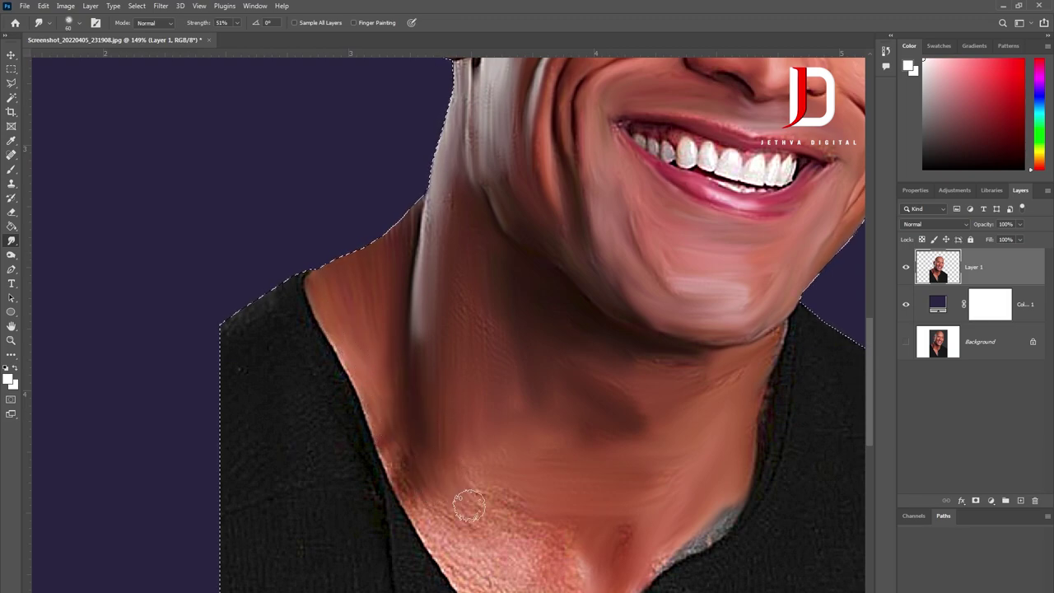
{"action": "scroll", "coordinate": [495, 514], "scroll_direction": "down", "scroll_amount": 1}
{"action": "key", "text": "ctrl+1"}
{"action": "mouse_move", "coordinate": [470, 447]}
{"action": "left_mouse_down"}
{"action": "mouse_move", "coordinate": [513, 428]}
{"action": "mouse_move", "coordinate": [536, 494]}
{"action": "mouse_move", "coordinate": [527, 446]}
{"action": "left_mouse_up"}
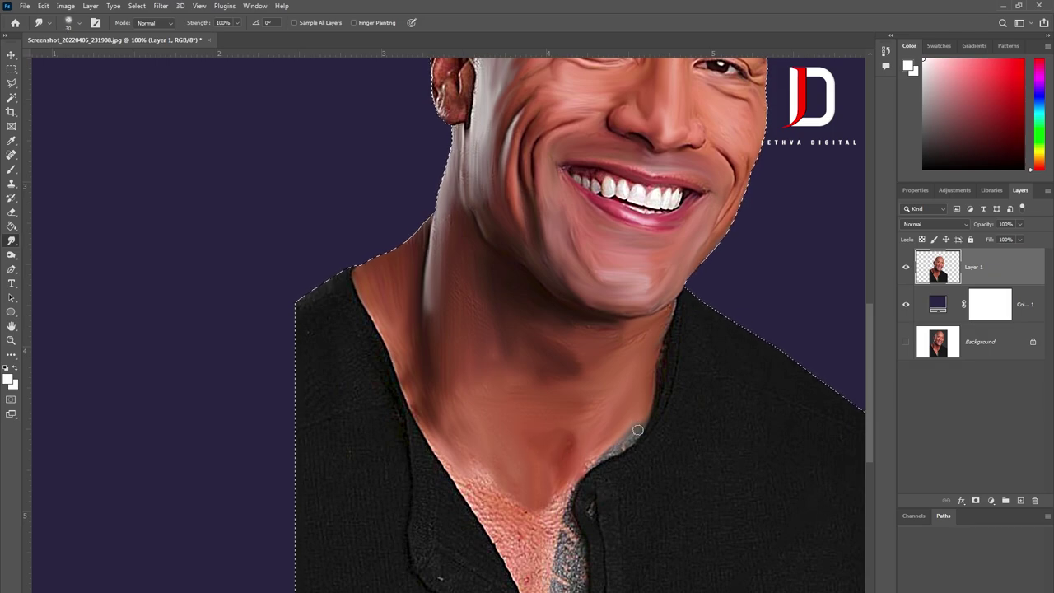
Step: Smooth the rough skin above the chest tattoo and remove the figure's selection outline
{"action": "key", "text": "ctrl+minus"}
{"action": "left_click_drag", "start_coordinate": [522, 403], "coordinate": [474, 411]}
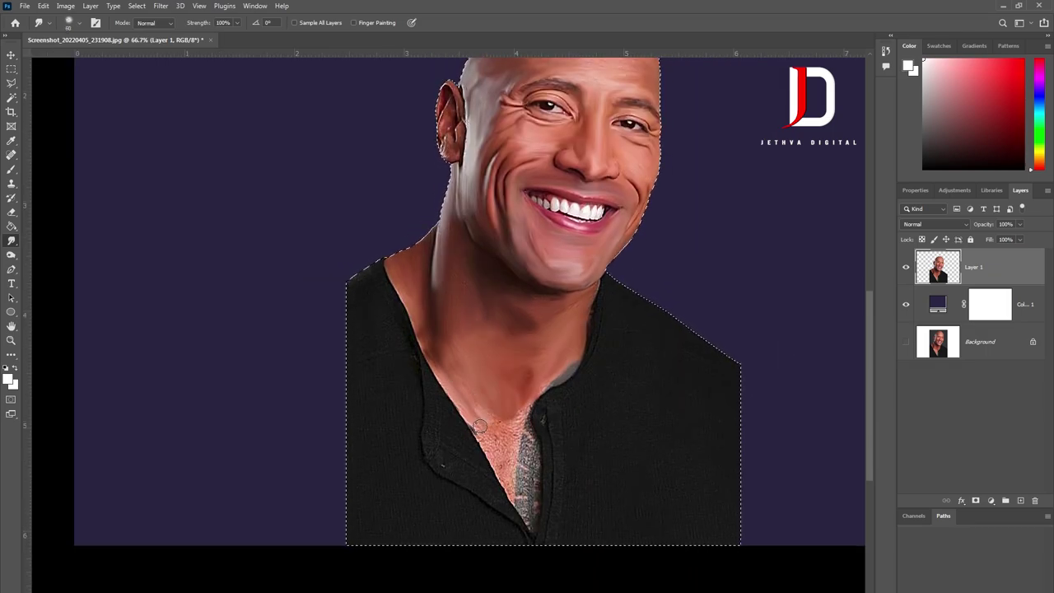
{"action": "key", "text": "ctrl+plus"}
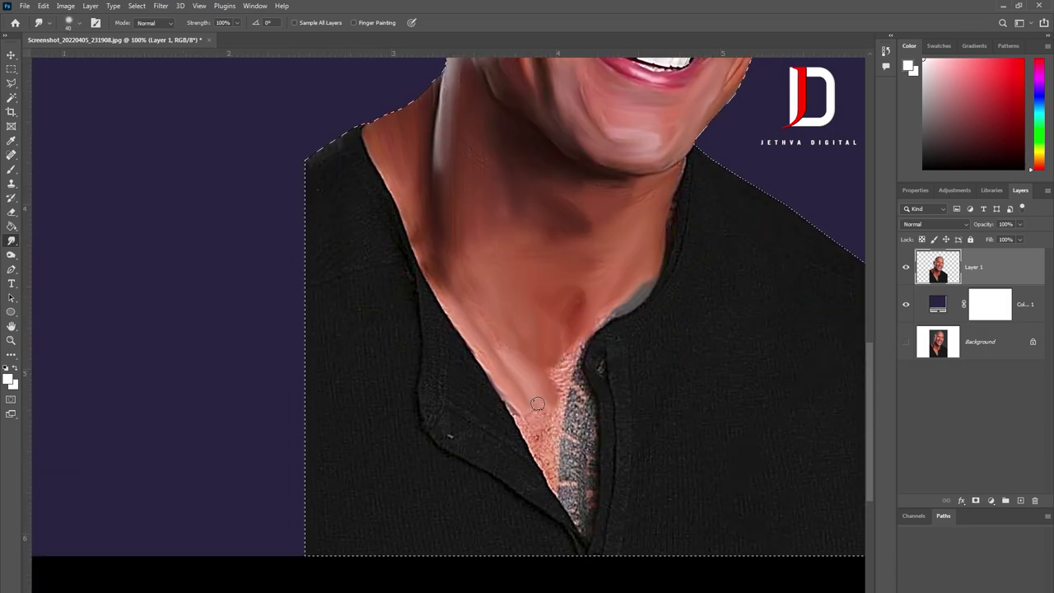
{"action": "key", "text": "ctrl+d"}
Step: Zoom and pan the view to frame the neck and the bottom of the neckline
{"action": "key", "text": "ctrl+0"}
{"action": "scroll", "coordinate": [626, 371], "scroll_direction": "up", "scroll_amount": 5}
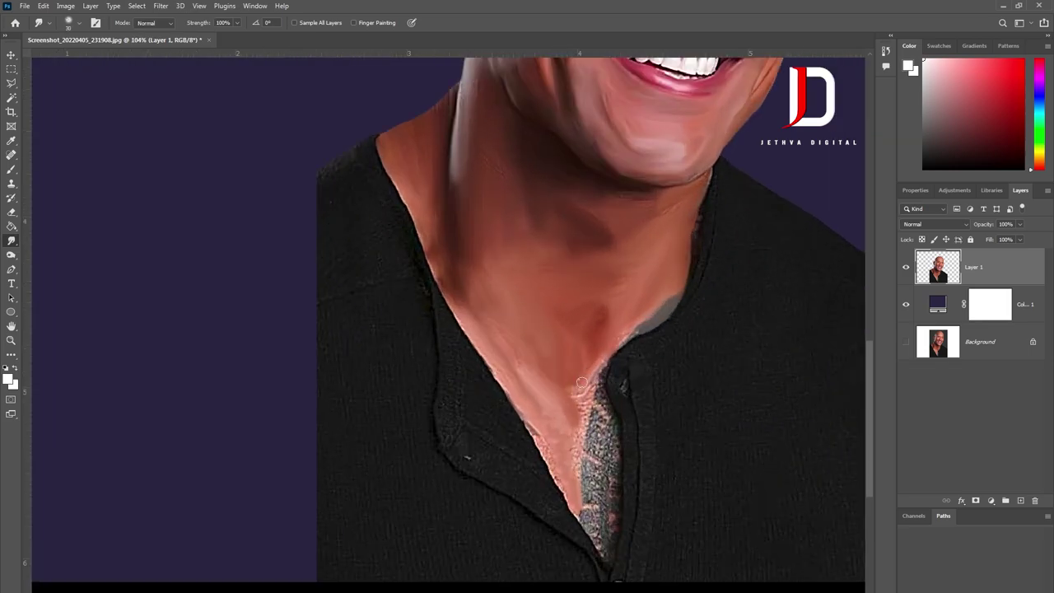
{"action": "key", "text": "ctrl+0"}
{"action": "scroll", "coordinate": [505, 409], "scroll_direction": "up", "scroll_amount": 2}
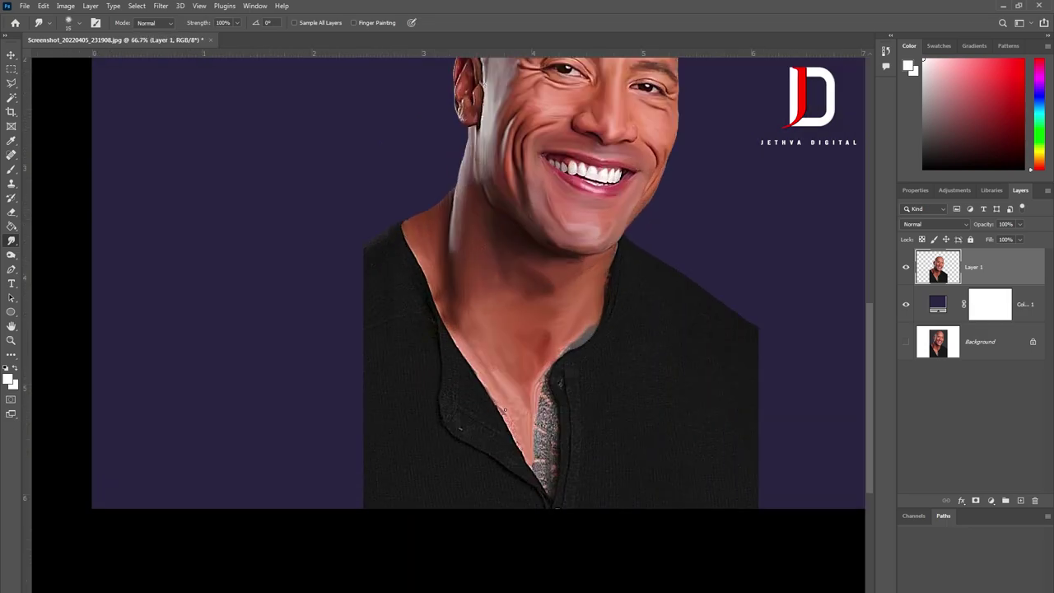
{"action": "key", "text": "ctrl+0"}
{"action": "scroll", "coordinate": [544, 327], "scroll_direction": "up", "scroll_amount": 3}
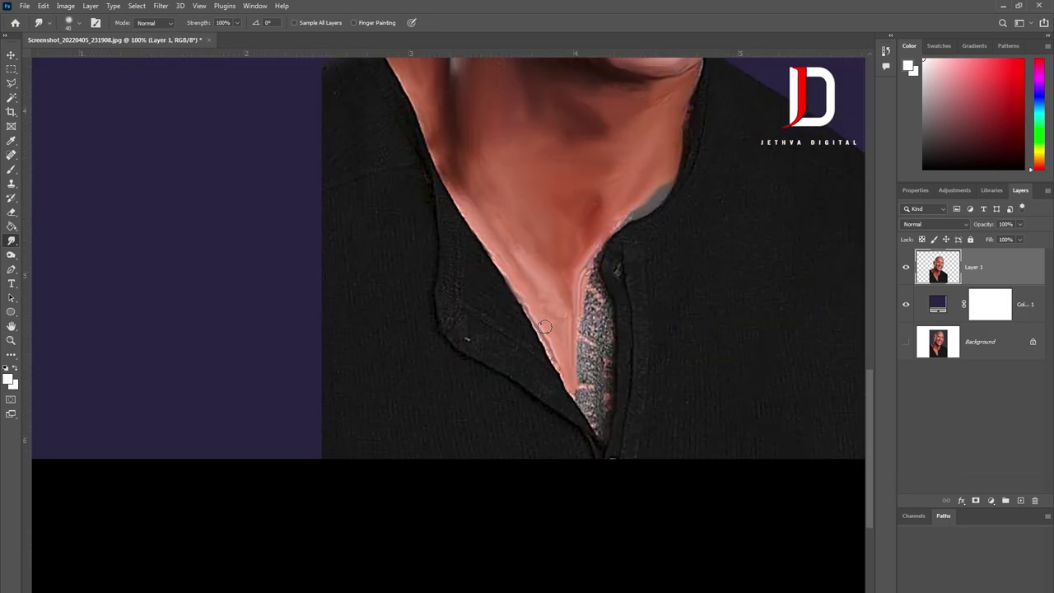
{"action": "scroll", "coordinate": [566, 370], "scroll_direction": "down", "scroll_amount": 2}
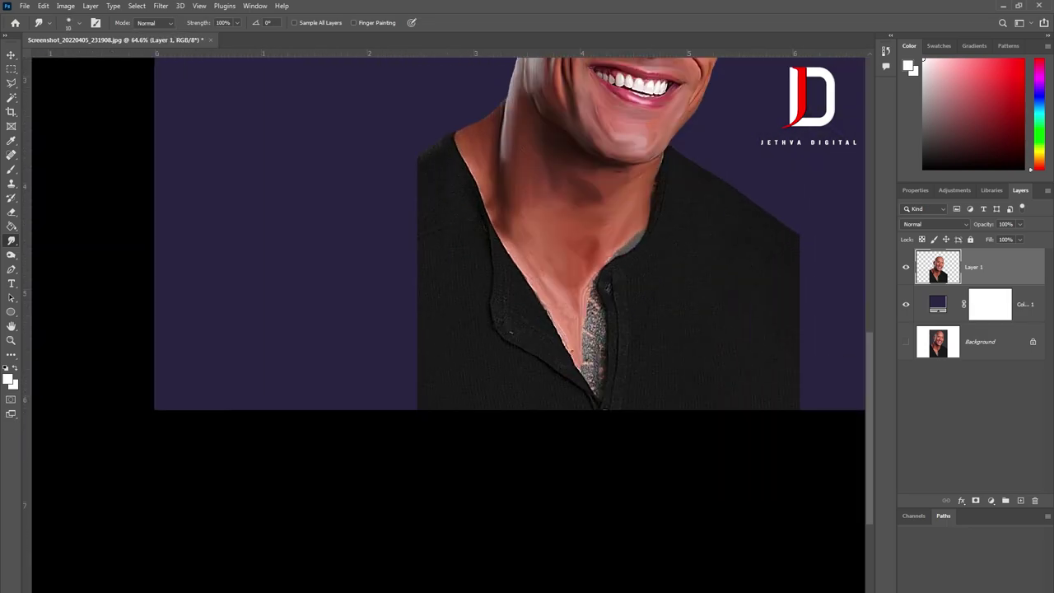
{"action": "scroll", "coordinate": [589, 309], "scroll_direction": "up", "scroll_amount": 3}
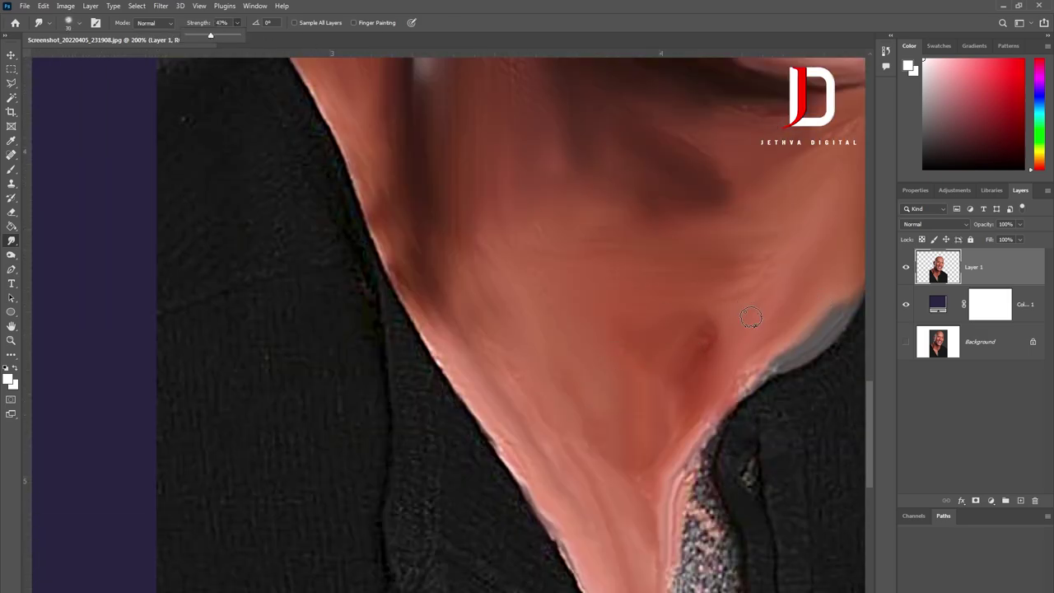
{"action": "key", "text": "ctrl+minus"}
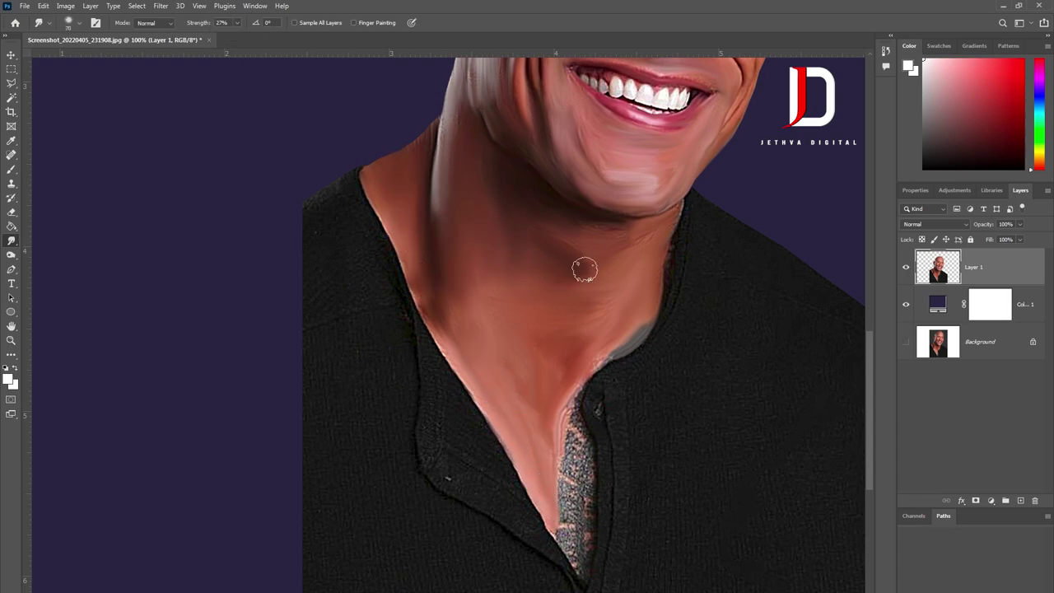
{"action": "left_click_drag", "start_coordinate": [494, 384], "coordinate": [581, 410]}
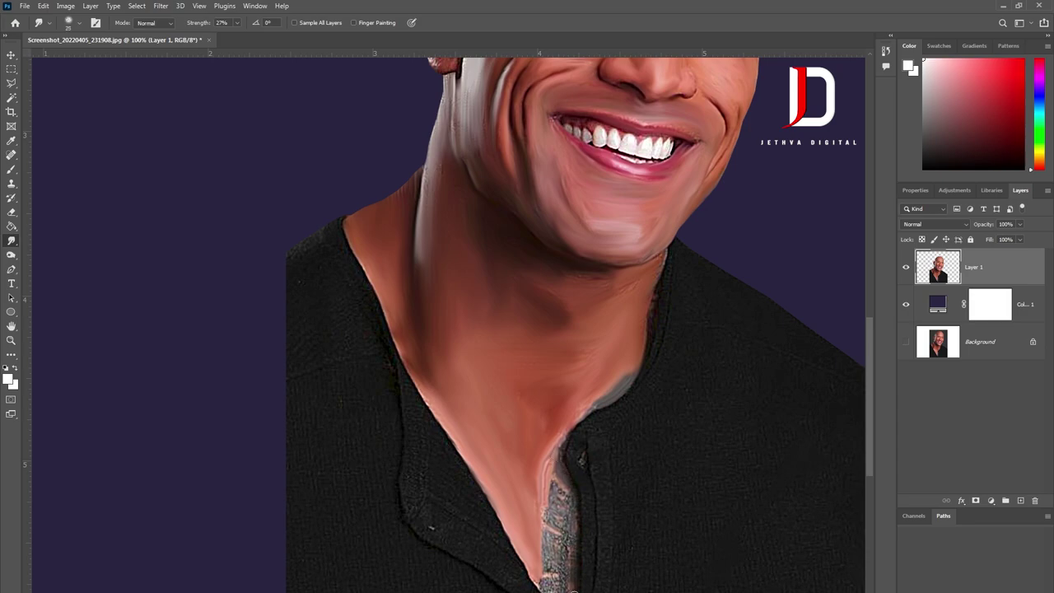
{"action": "left_click_drag", "start_coordinate": [586, 514], "coordinate": [554, 419]}
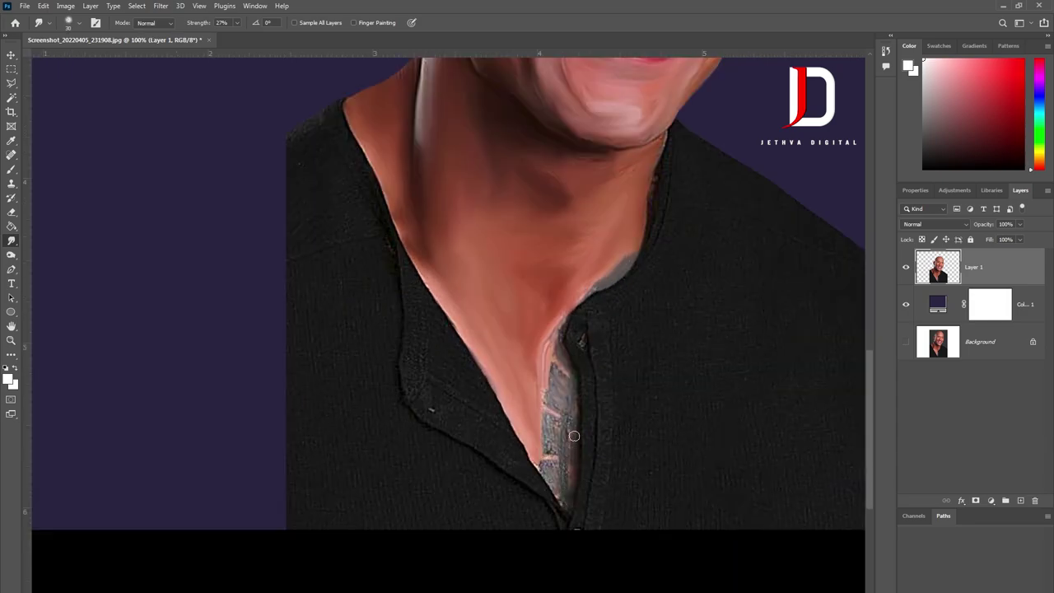
{"action": "scroll", "coordinate": [560, 371], "scroll_direction": "up", "scroll_amount": 3}
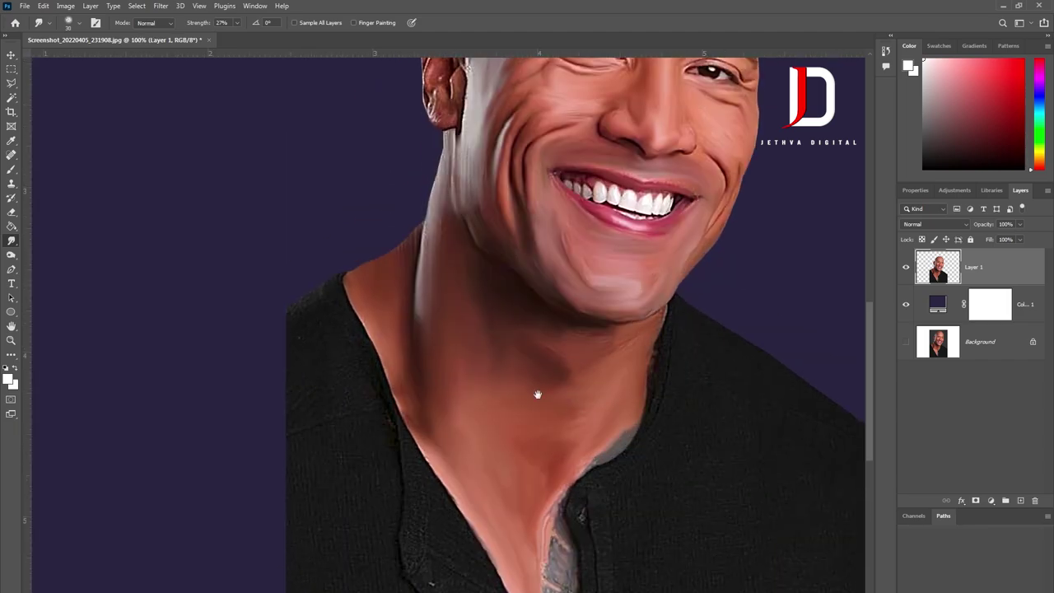
{"action": "scroll", "coordinate": [340, 397], "scroll_direction": "up", "scroll_amount": 1}
Step: Smudge strokes down the inner ear, then along the ear rim with a smaller brush
{"action": "scroll", "coordinate": [298, 451], "scroll_direction": "down", "scroll_amount": 2}
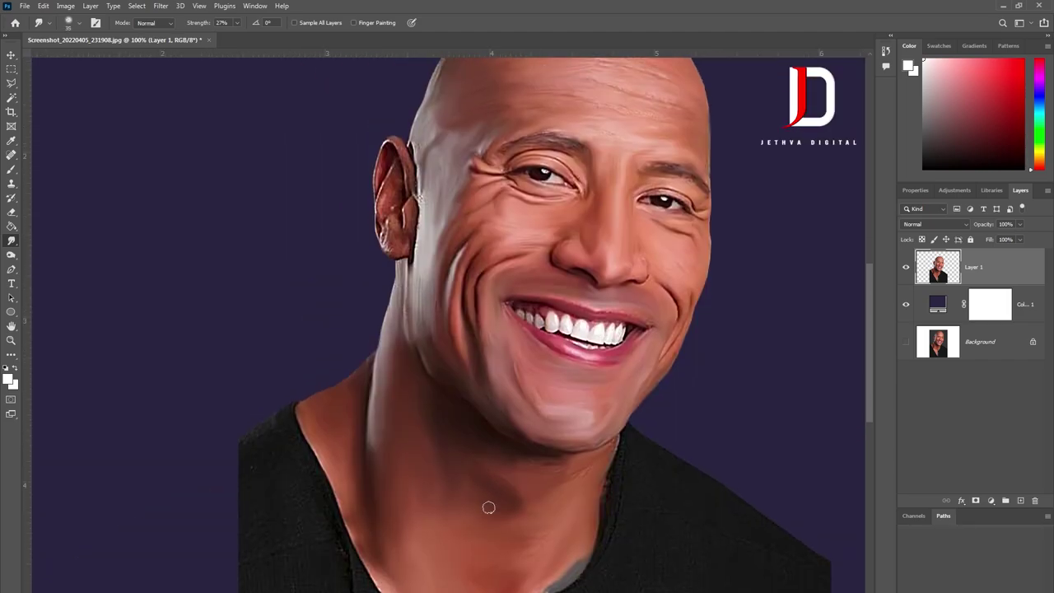
{"action": "scroll", "coordinate": [442, 428], "scroll_direction": "up", "scroll_amount": 2}
{"action": "scroll", "coordinate": [391, 286], "scroll_direction": "up", "scroll_amount": 1}
{"action": "left_click_drag", "start_coordinate": [243, 37], "coordinate": [247, 37]}
{"action": "left_click_drag", "start_coordinate": [387, 245], "coordinate": [425, 425]}
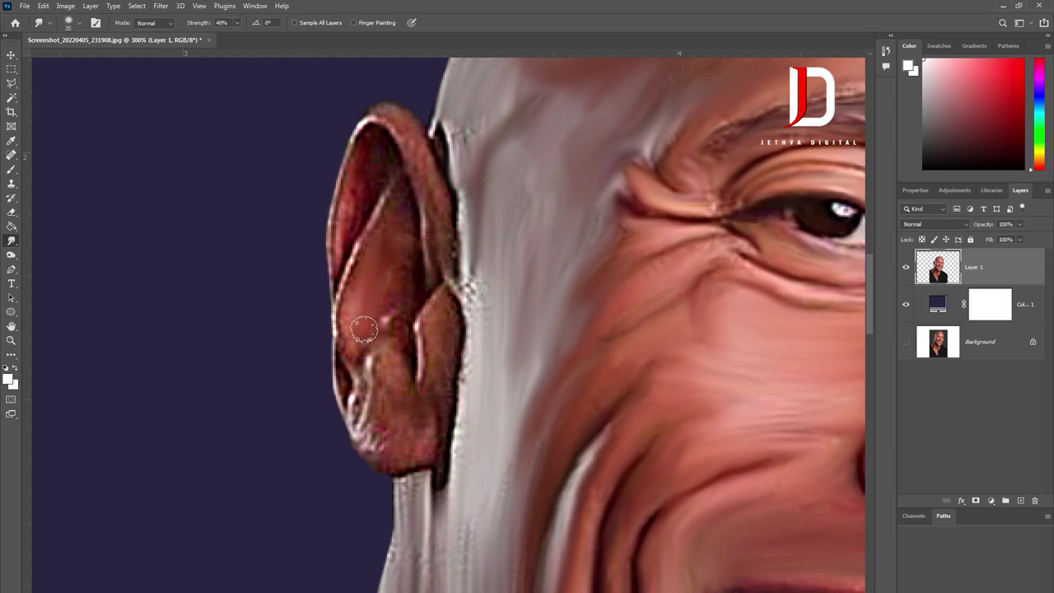
{"action": "key", "text": "bracketleft"}
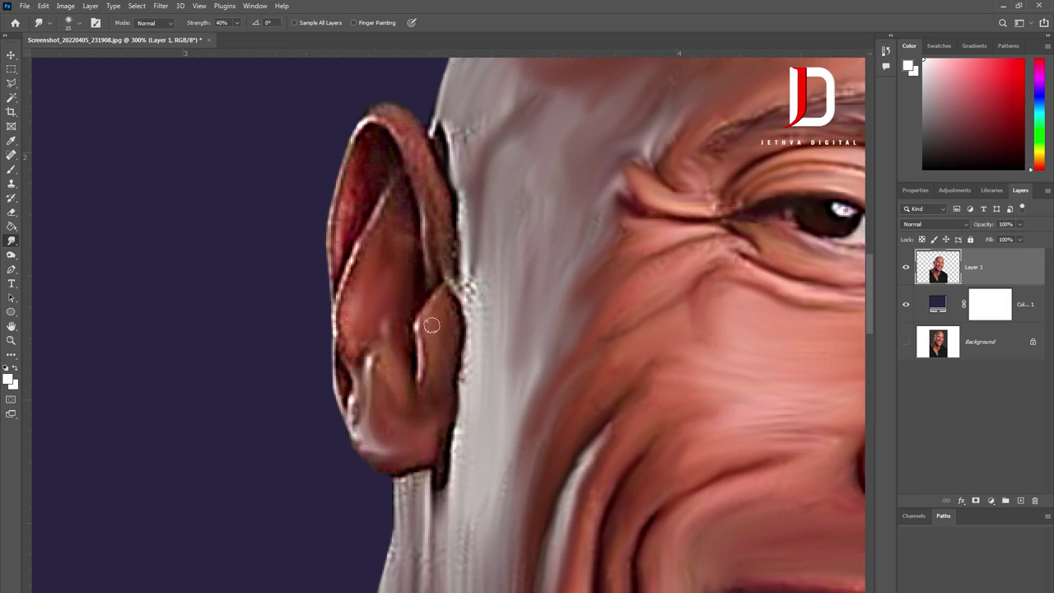
{"action": "left_click_drag", "start_coordinate": [476, 286], "coordinate": [445, 264]}
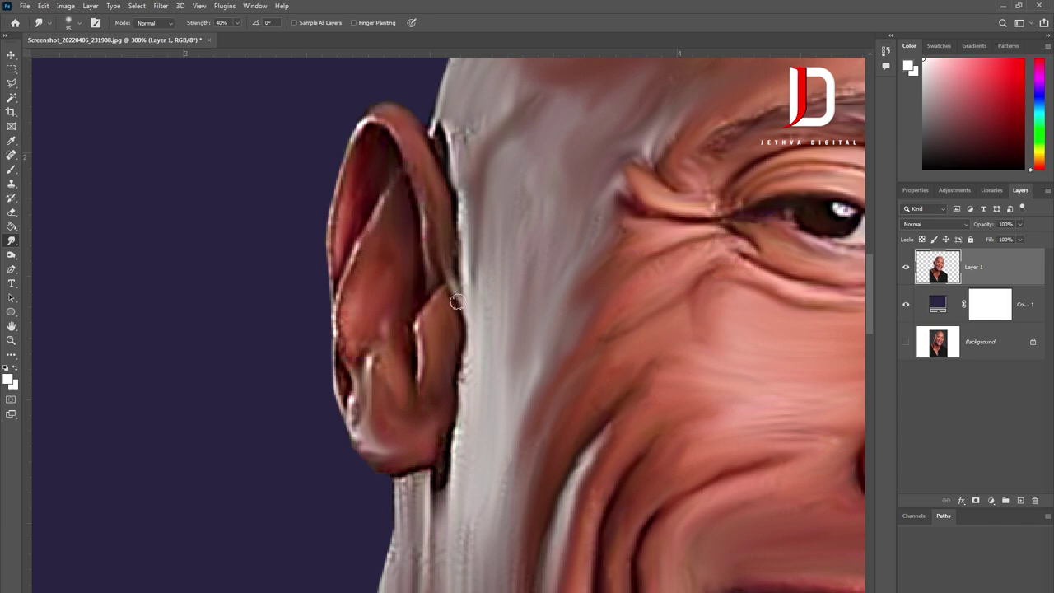
Step: Zoom out to the whole face and bring back the selection around the figure
{"action": "key", "text": "ctrl+minus"}
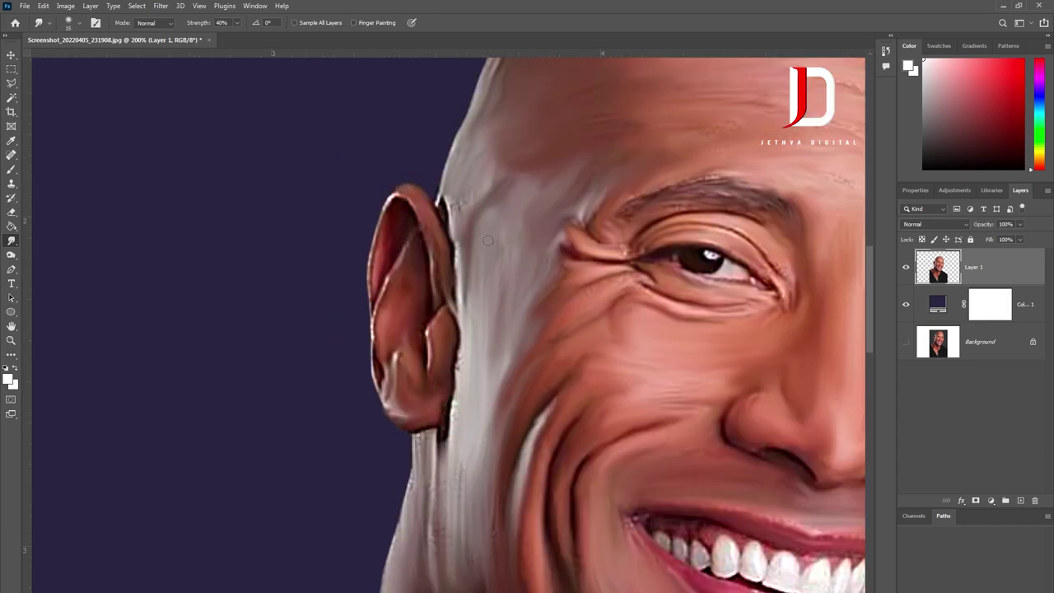
{"action": "key", "text": "ctrl+minus"}
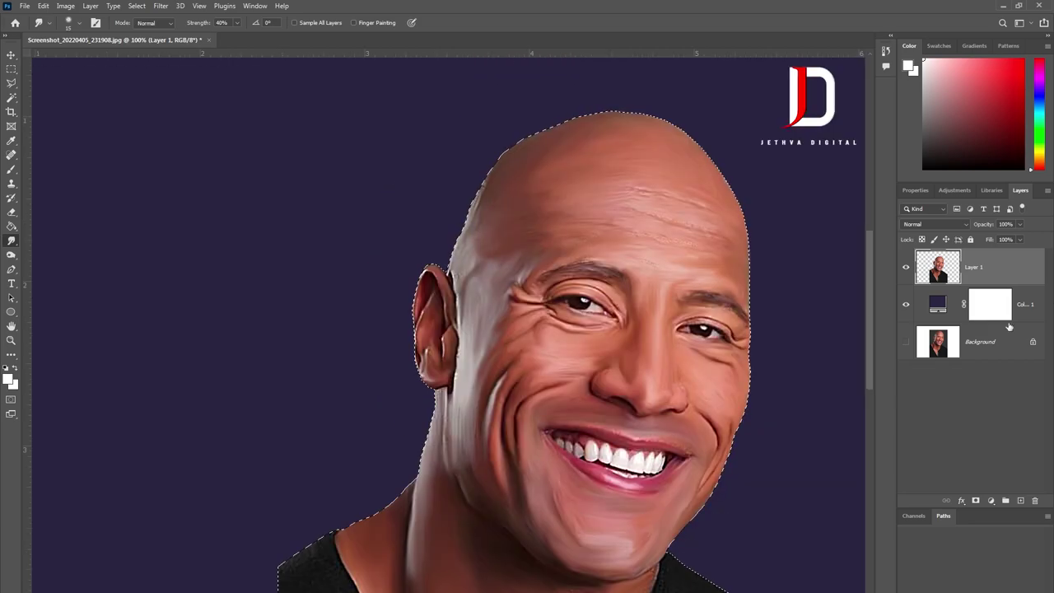
{"action": "scroll", "coordinate": [576, 454], "scroll_direction": "down", "scroll_amount": 2}
{"action": "scroll", "coordinate": [577, 454], "scroll_direction": "up", "scroll_amount": 4}
{"action": "scroll", "coordinate": [576, 454], "scroll_direction": "down", "scroll_amount": 2}
{"action": "scroll", "coordinate": [576, 454], "scroll_direction": "up", "scroll_amount": 3}
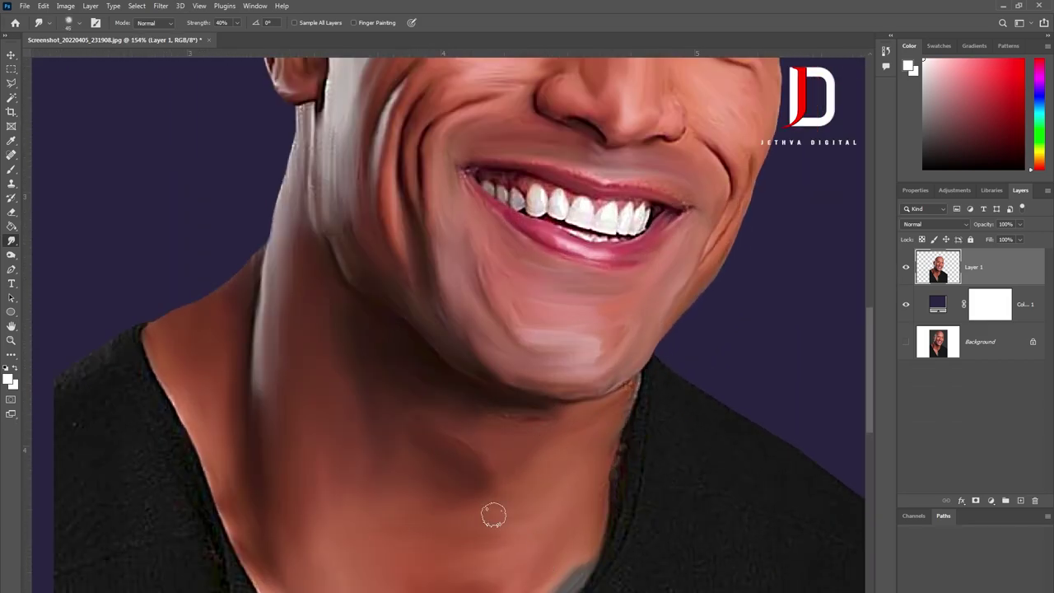
{"action": "scroll", "coordinate": [472, 517], "scroll_direction": "down", "scroll_amount": 2}
{"action": "scroll", "coordinate": [581, 264], "scroll_direction": "up", "scroll_amount": 1}
{"action": "scroll", "coordinate": [581, 263], "scroll_direction": "up", "scroll_amount": 2}
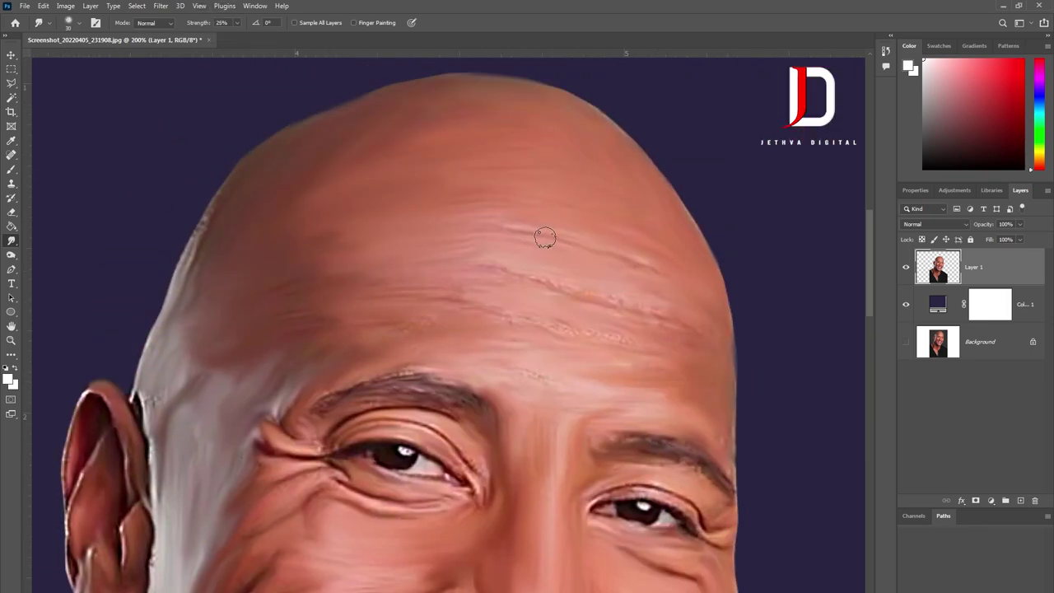
{"action": "scroll", "coordinate": [527, 328], "scroll_direction": "down", "scroll_amount": 2}
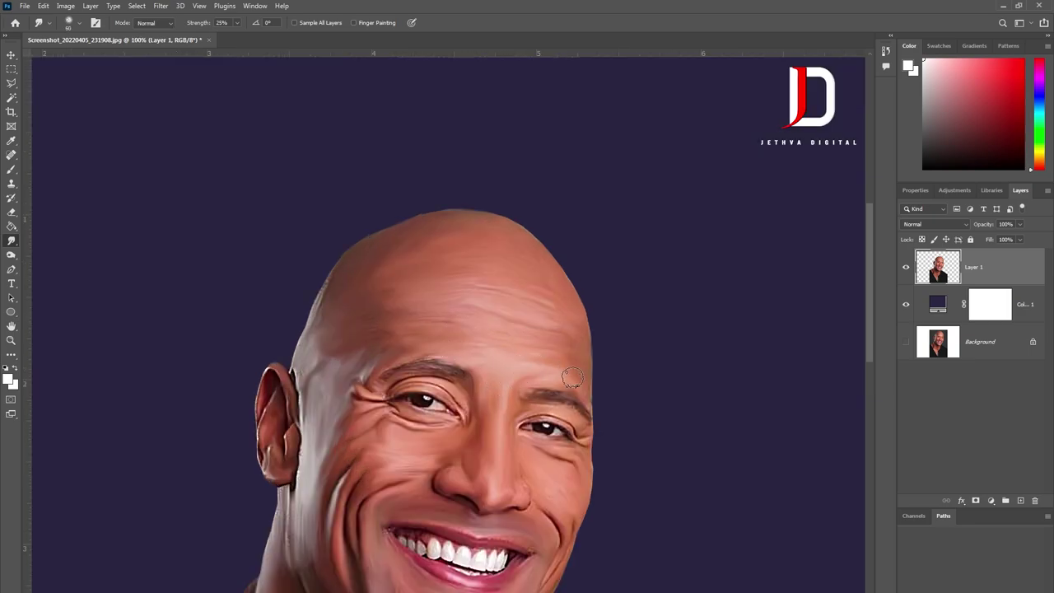
{"action": "key", "text": "ctrl+h"}
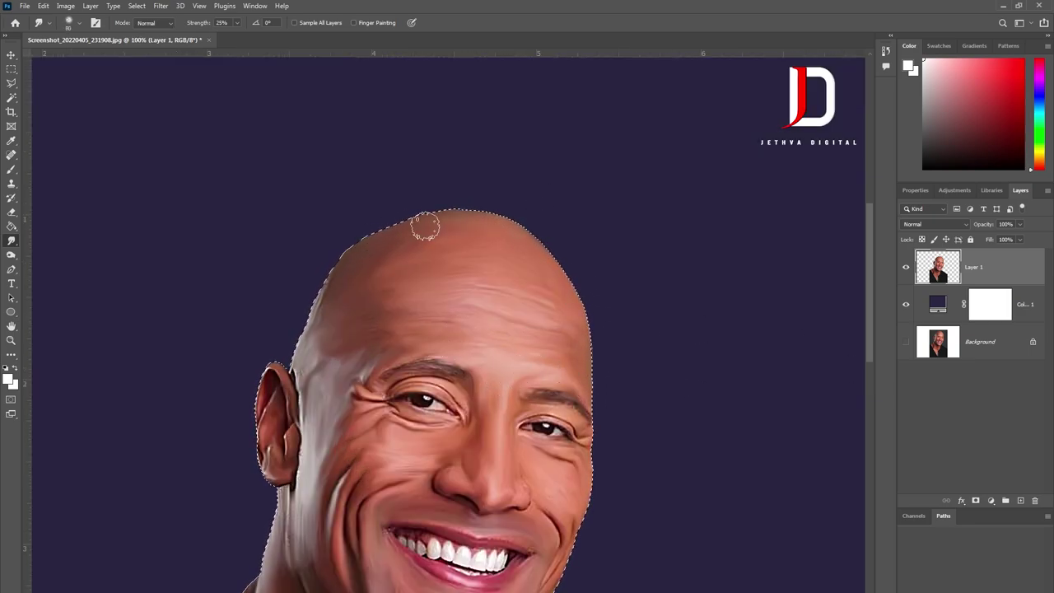
Step: With a much smaller brush and selection edges hidden, gently smudge the cheeks and smile lines
{"action": "key", "text": "bracketleft"}
{"action": "key", "text": "bracketleft"}
{"action": "key", "text": "bracketleft"}
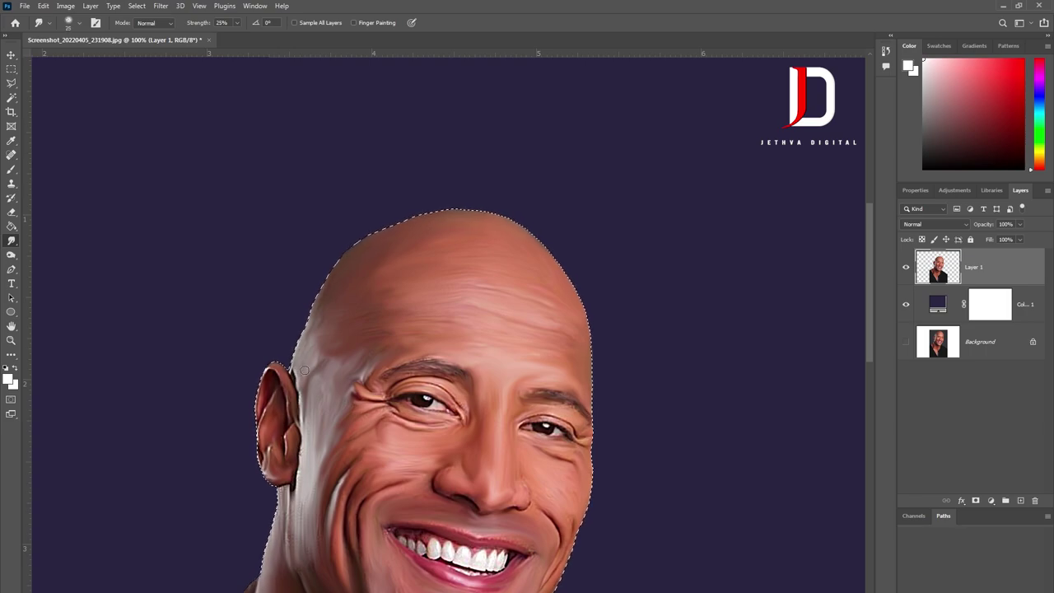
{"action": "key", "text": "ctrl+h"}
{"action": "scroll", "coordinate": [307, 365], "scroll_direction": "down", "scroll_amount": 1}
{"action": "scroll", "coordinate": [451, 339], "scroll_direction": "up", "scroll_amount": 3}
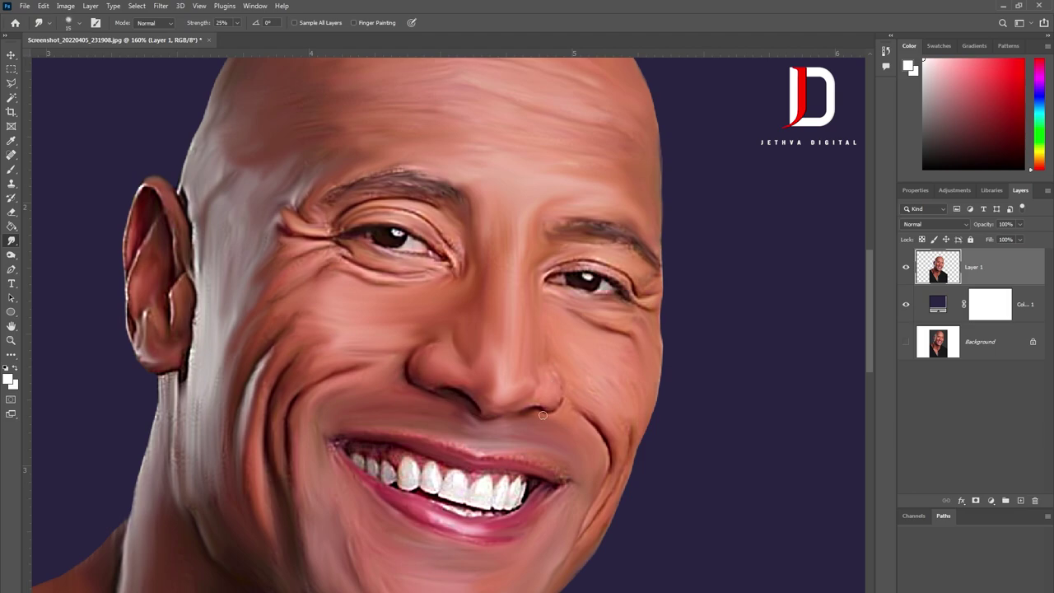
{"action": "scroll", "coordinate": [604, 442], "scroll_direction": "up", "scroll_amount": 1}
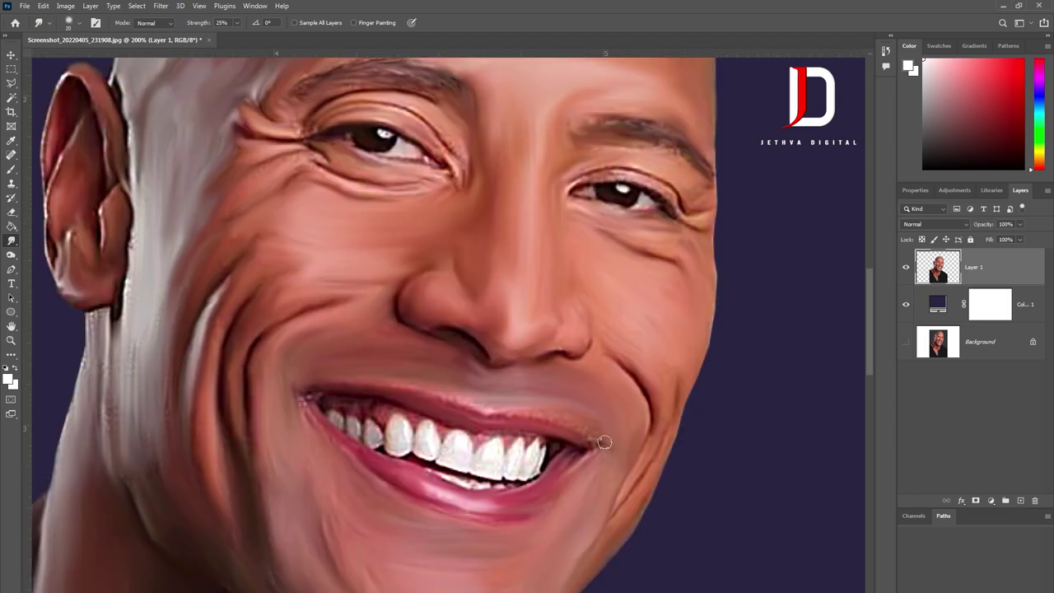
{"action": "left_click_drag", "start_coordinate": [561, 538], "coordinate": [603, 385]}
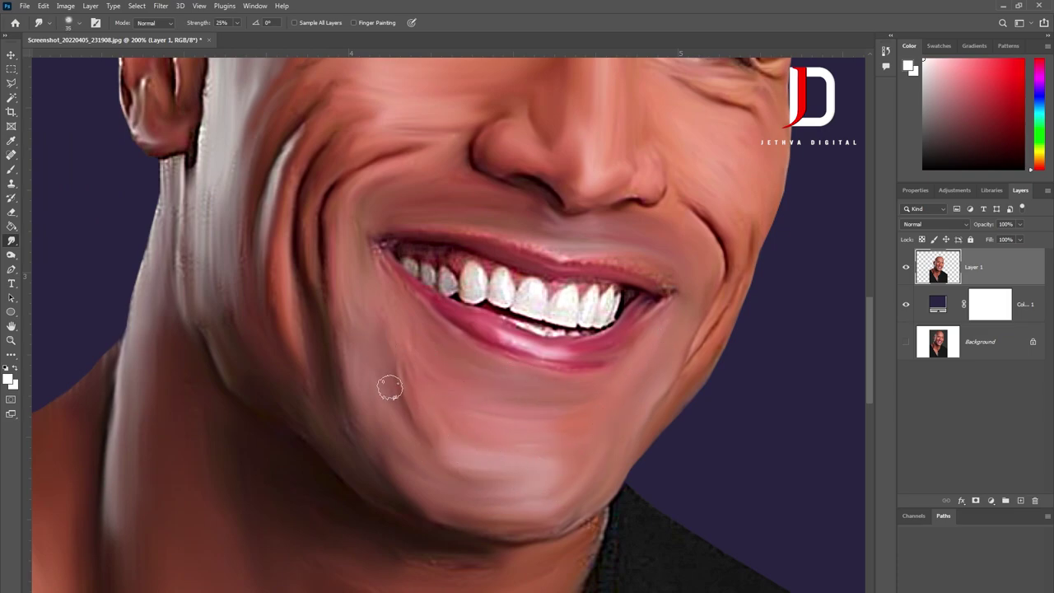
{"action": "scroll", "coordinate": [569, 409], "scroll_direction": "up", "scroll_amount": 4}
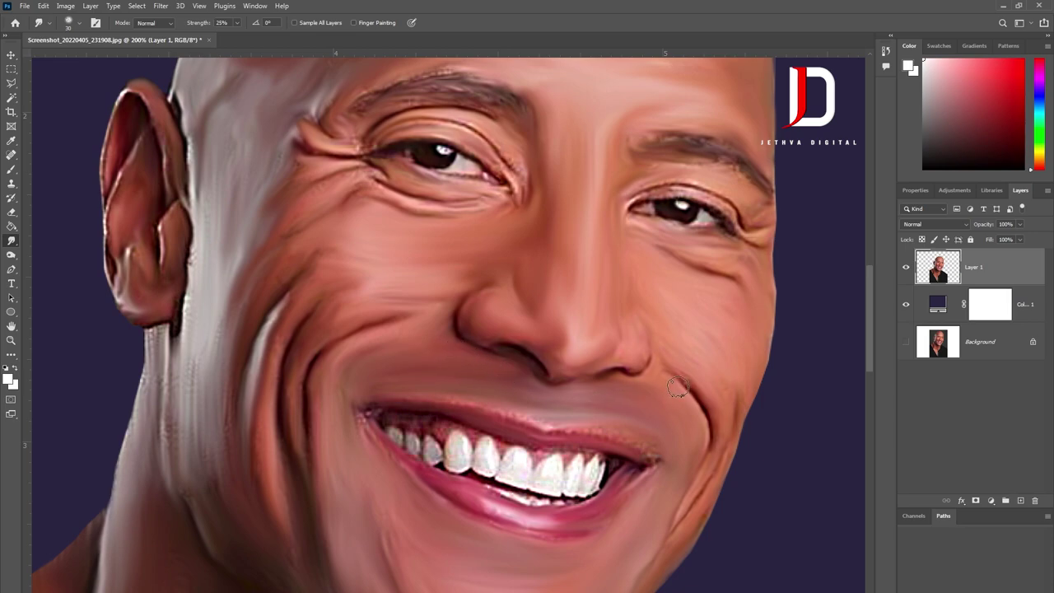
{"action": "scroll", "coordinate": [601, 365], "scroll_direction": "up", "scroll_amount": 1}
{"action": "scroll", "coordinate": [694, 288], "scroll_direction": "up", "scroll_amount": 1}
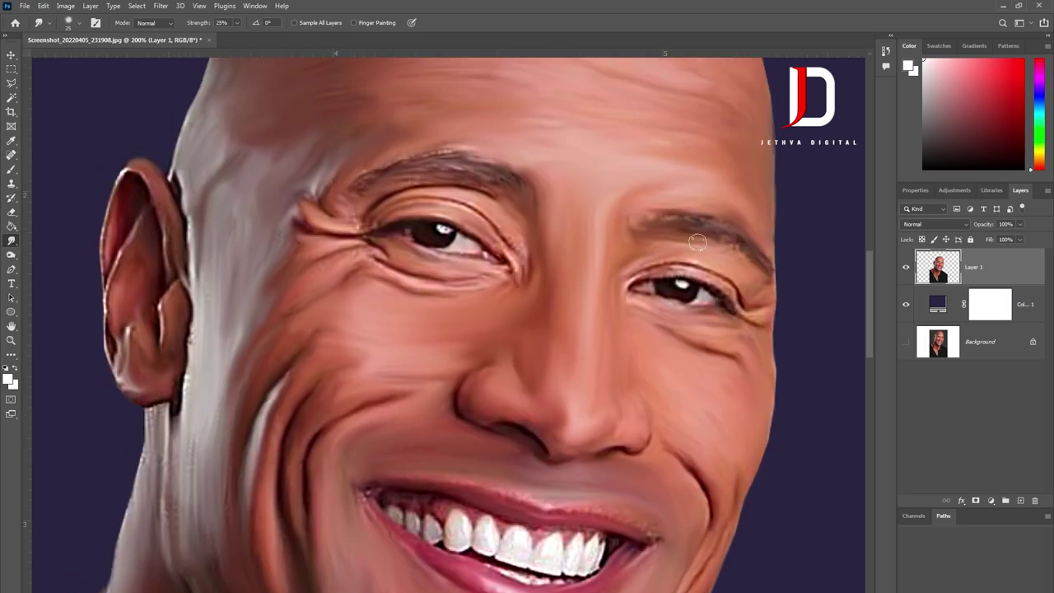
{"action": "left_click_drag", "start_coordinate": [755, 262], "coordinate": [386, 187]}
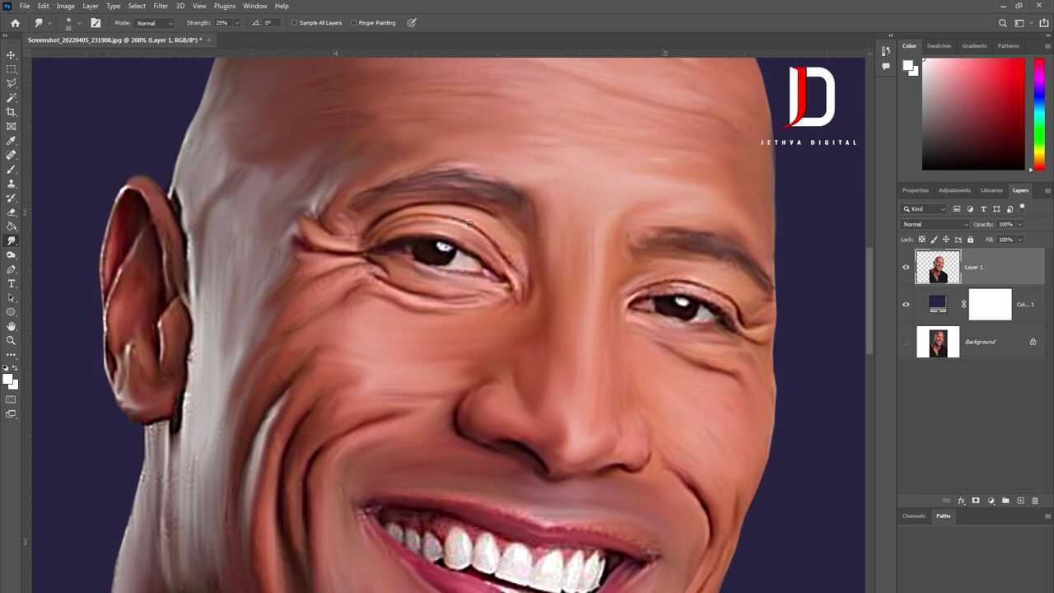
{"action": "scroll", "coordinate": [574, 461], "scroll_direction": "down", "scroll_amount": 1}
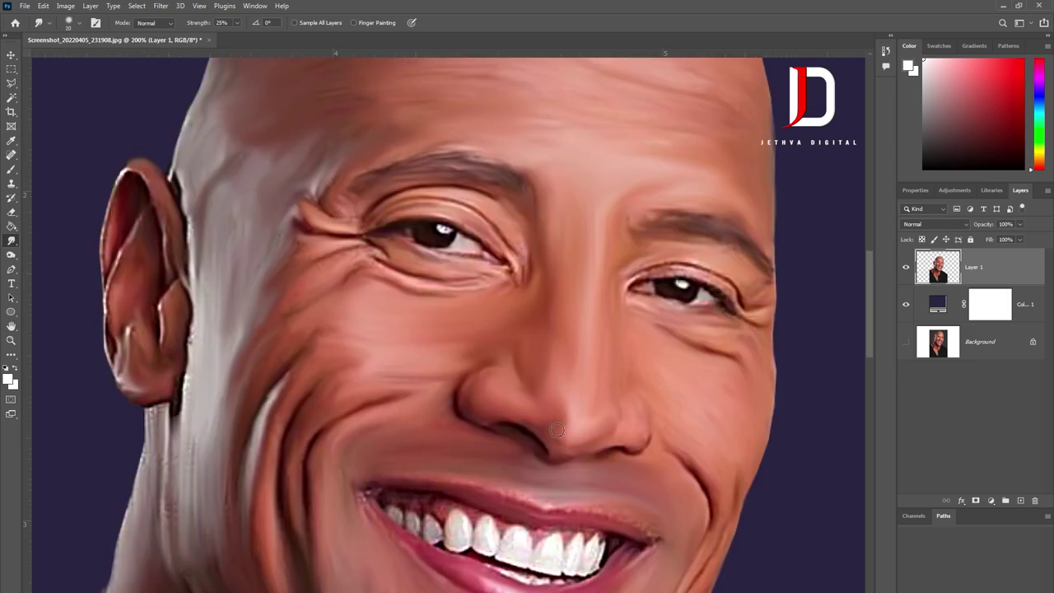
{"action": "key", "text": "ctrl+minus"}
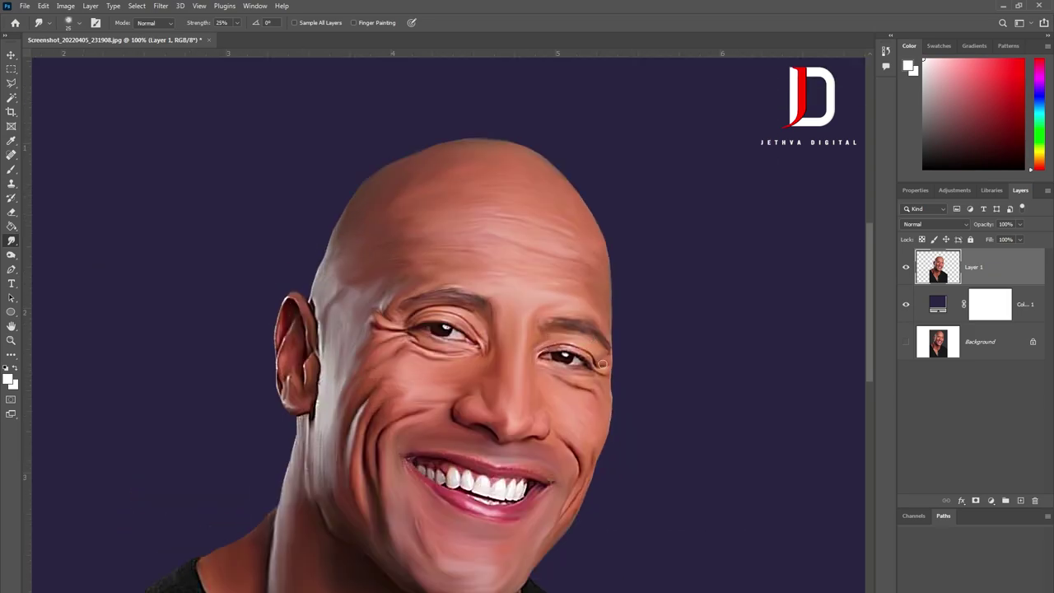
Step: Zoom in and smudge the forehead skin smooth, then view the whole head
{"action": "key", "text": "ctrl+plus"}
{"action": "scroll", "coordinate": [549, 289], "scroll_direction": "up", "scroll_amount": 3}
{"action": "left_click_drag", "start_coordinate": [393, 336], "coordinate": [305, 275]}
{"action": "key", "text": "ctrl+minus"}
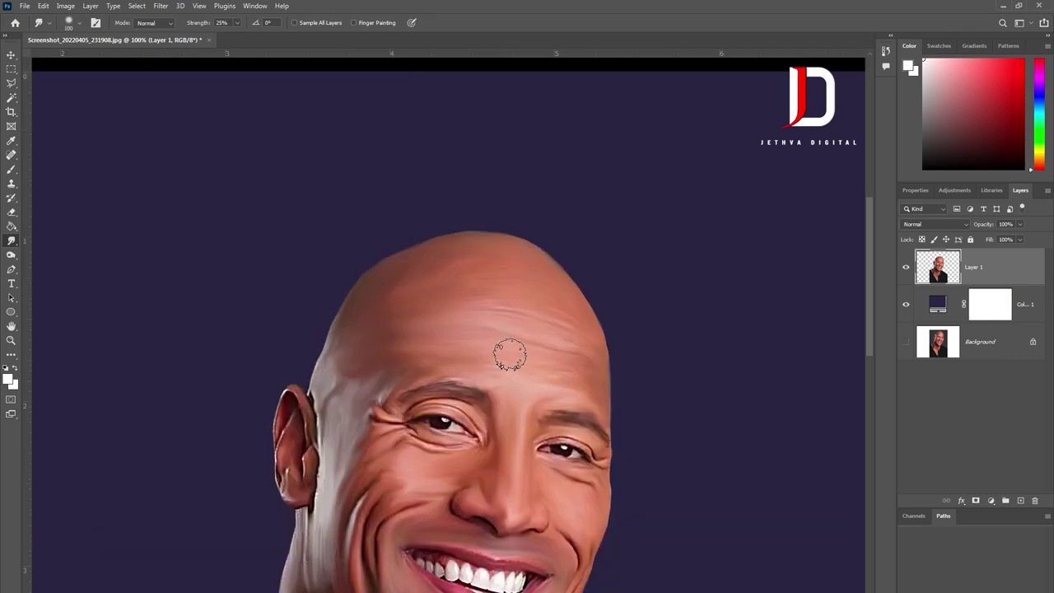
{"action": "scroll", "coordinate": [598, 381], "scroll_direction": "down", "scroll_amount": 2}
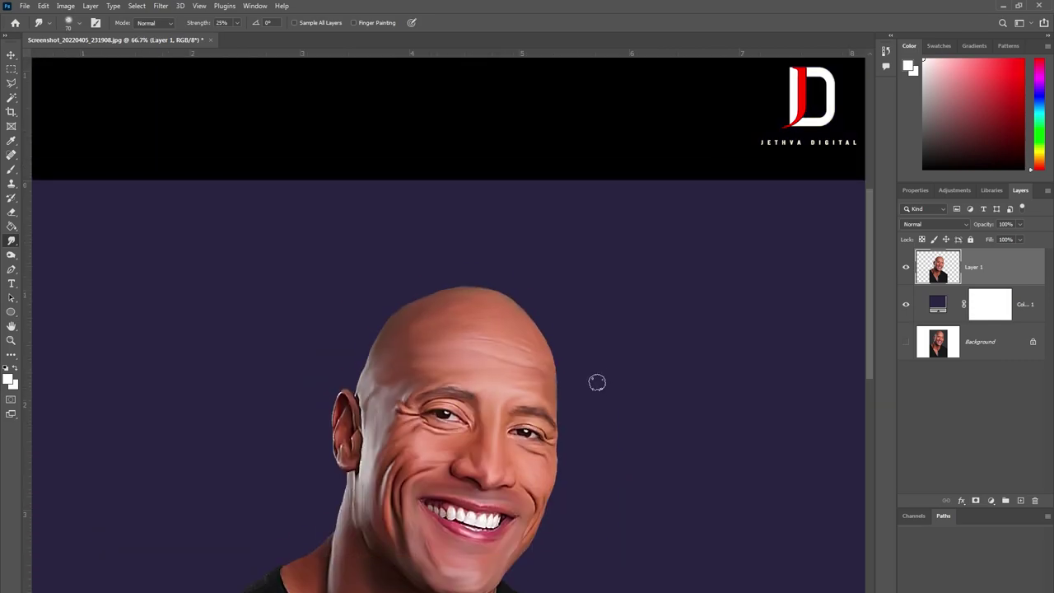
{"action": "scroll", "coordinate": [612, 395], "scroll_direction": "up", "scroll_amount": 3}
{"action": "scroll", "coordinate": [651, 403], "scroll_direction": "down", "scroll_amount": 1}
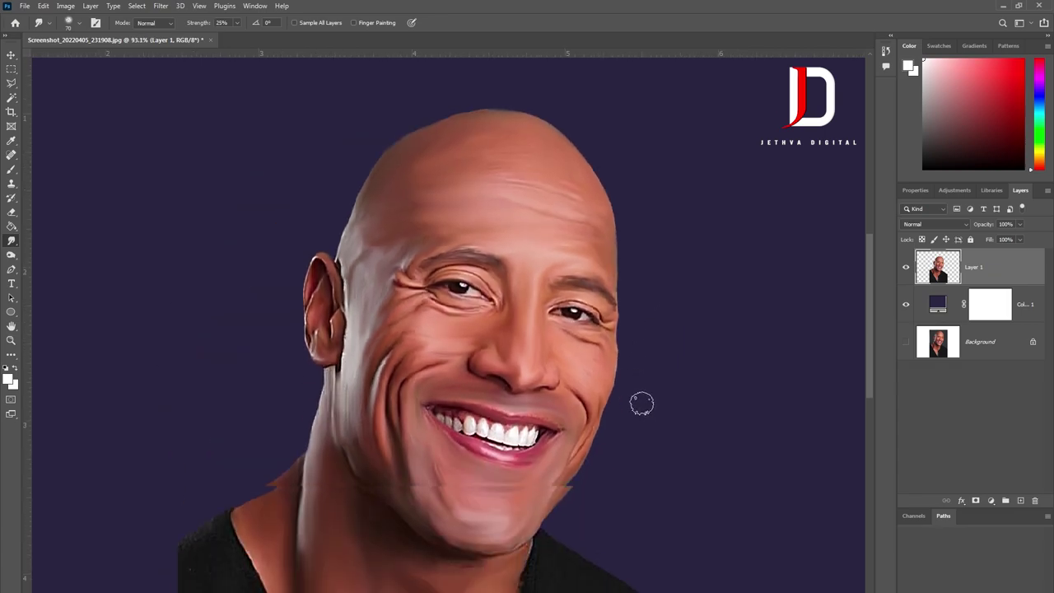
{"action": "scroll", "coordinate": [626, 411], "scroll_direction": "up", "scroll_amount": 2}
{"action": "scroll", "coordinate": [593, 403], "scroll_direction": "up", "scroll_amount": 1}
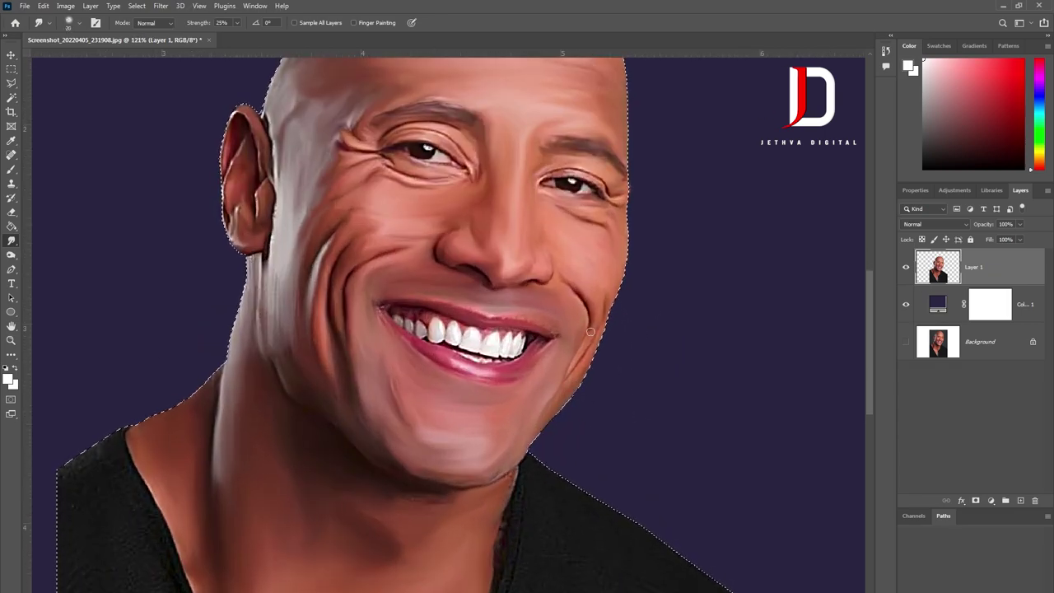
{"action": "scroll", "coordinate": [577, 366], "scroll_direction": "up", "scroll_amount": 1}
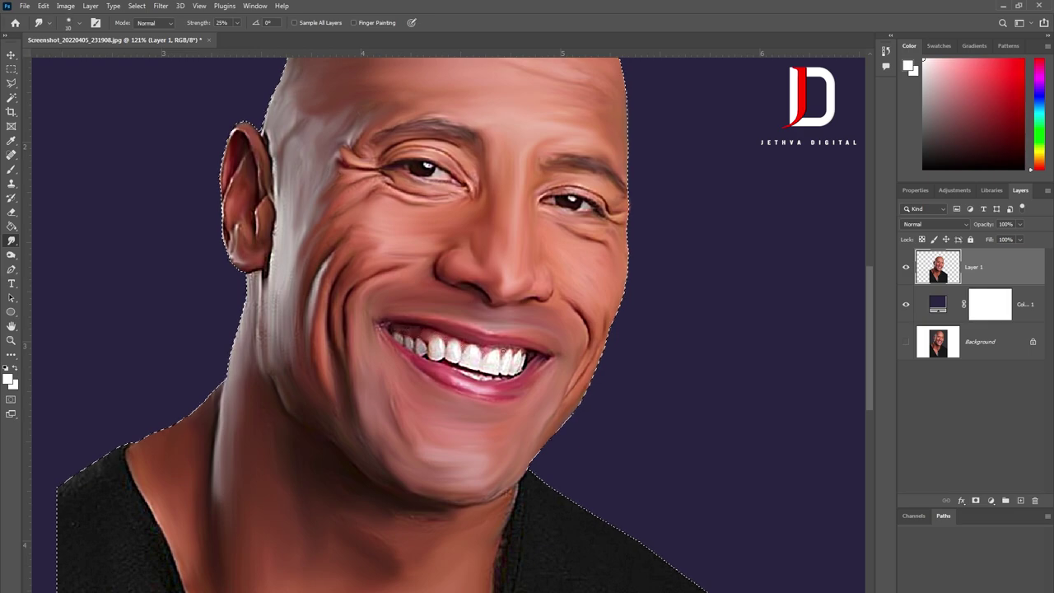
Step: Shrink the smudge brush for finer detail and deselect the figure
{"action": "key", "text": "bracketleft"}
{"action": "key", "text": "bracketleft"}
{"action": "key", "text": "bracketleft"}
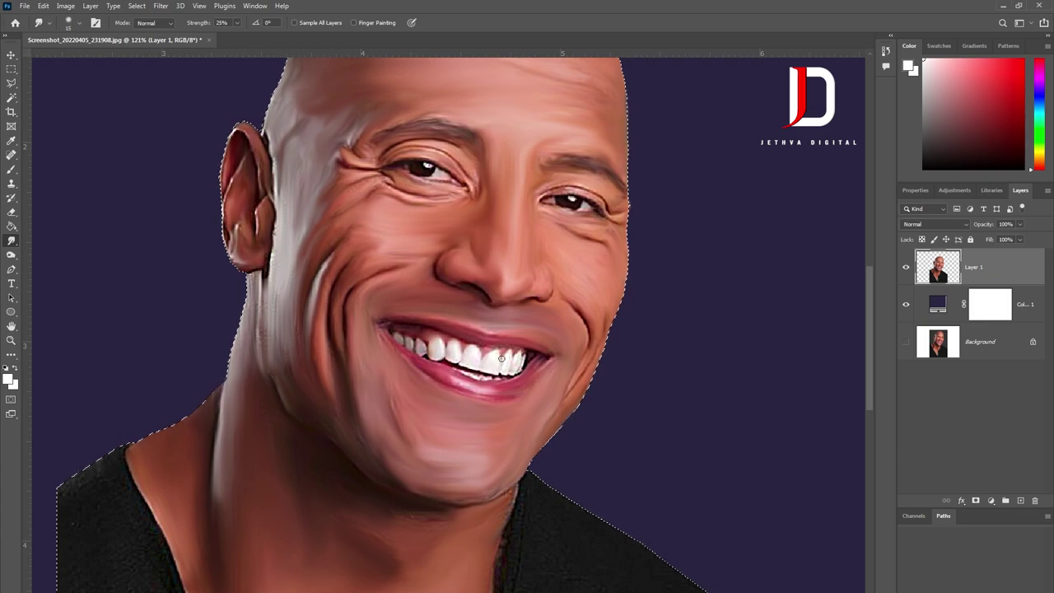
{"action": "scroll", "coordinate": [519, 324], "scroll_direction": "up", "scroll_amount": 3}
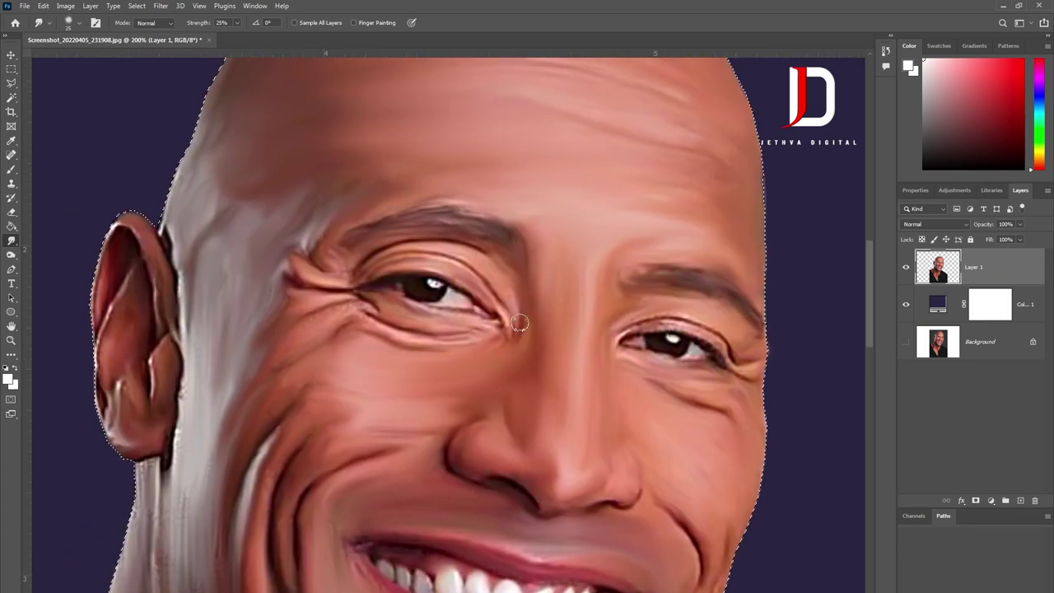
{"action": "scroll", "coordinate": [757, 447], "scroll_direction": "down", "scroll_amount": 5}
{"action": "scroll", "coordinate": [529, 419], "scroll_direction": "up", "scroll_amount": 2}
{"action": "scroll", "coordinate": [434, 424], "scroll_direction": "up", "scroll_amount": 2}
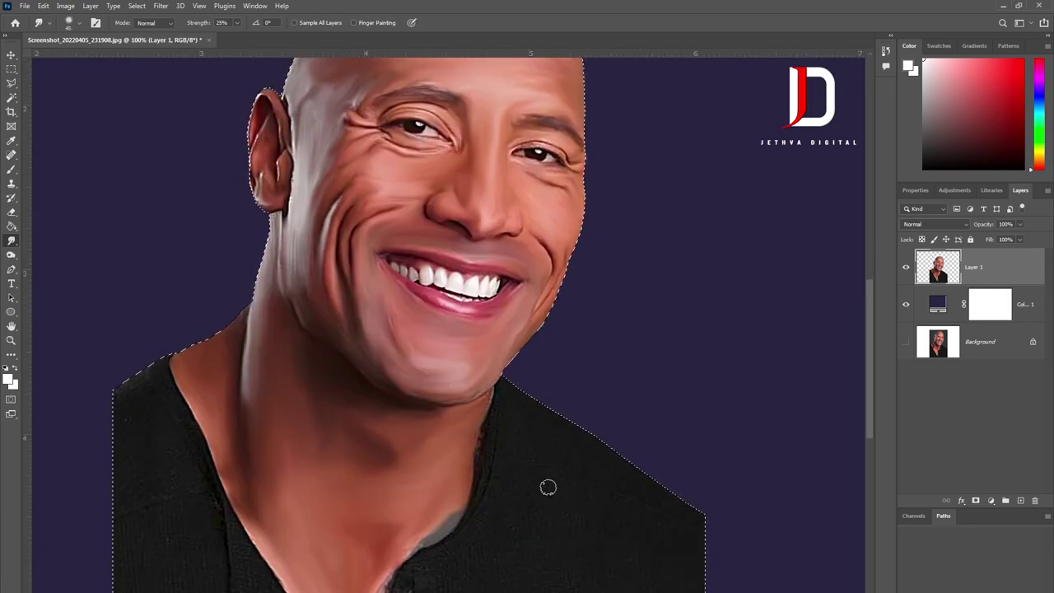
{"action": "scroll", "coordinate": [535, 461], "scroll_direction": "down", "scroll_amount": 1}
{"action": "key", "text": "ctrl+d"}
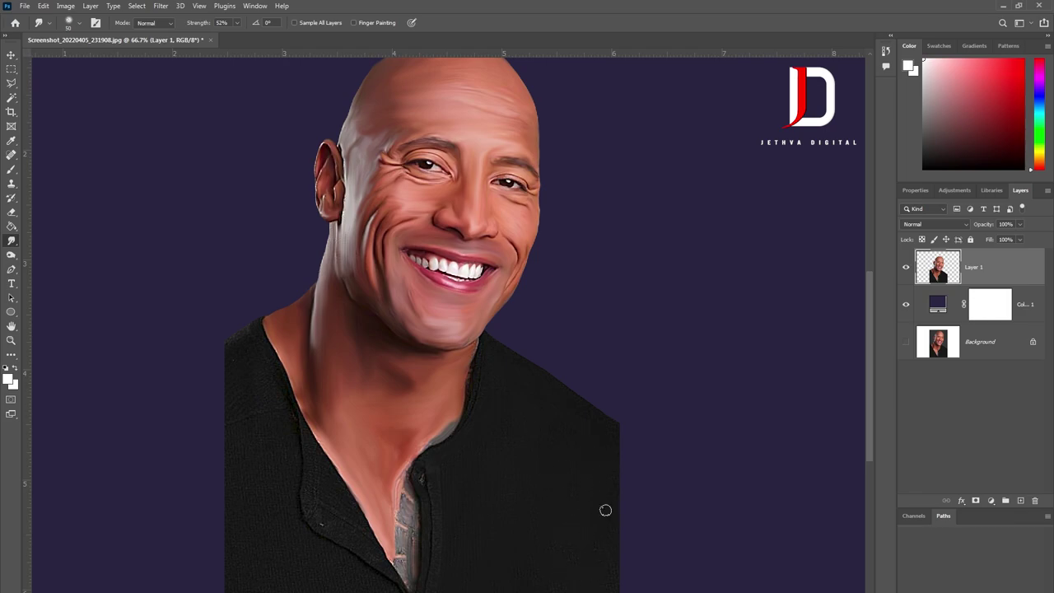
Step: Smudge the shirt's hard right edge into the purple background
{"action": "mouse_move", "coordinate": [610, 462]}
{"action": "left_mouse_down"}
{"action": "mouse_move", "coordinate": [642, 534]}
{"action": "mouse_move", "coordinate": [700, 538]}
{"action": "left_mouse_up"}
{"action": "key", "text": "ctrl+minus"}
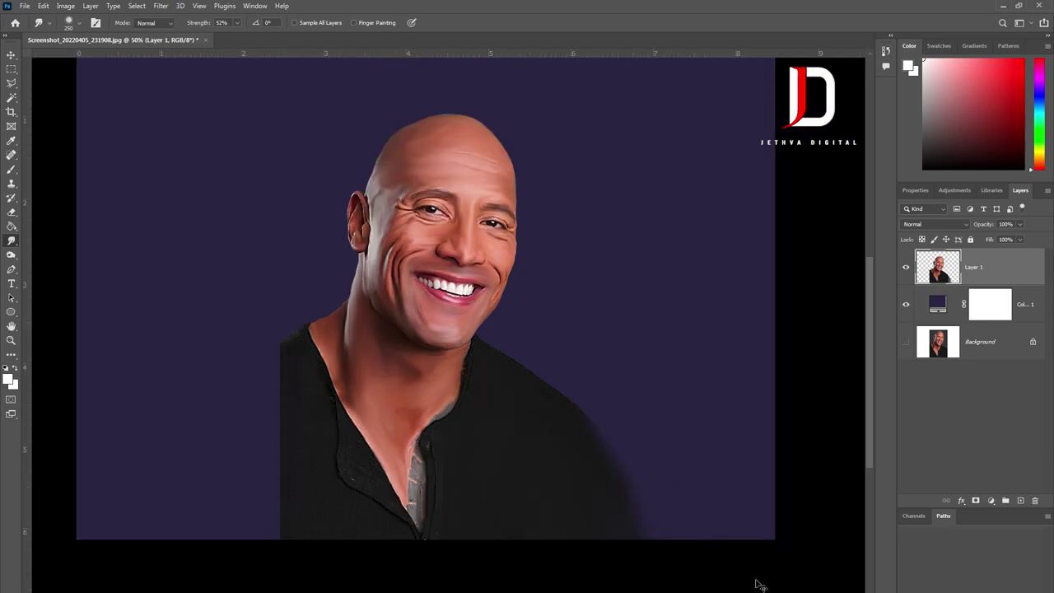
{"action": "scroll", "coordinate": [758, 583], "scroll_direction": "down", "scroll_amount": 2}
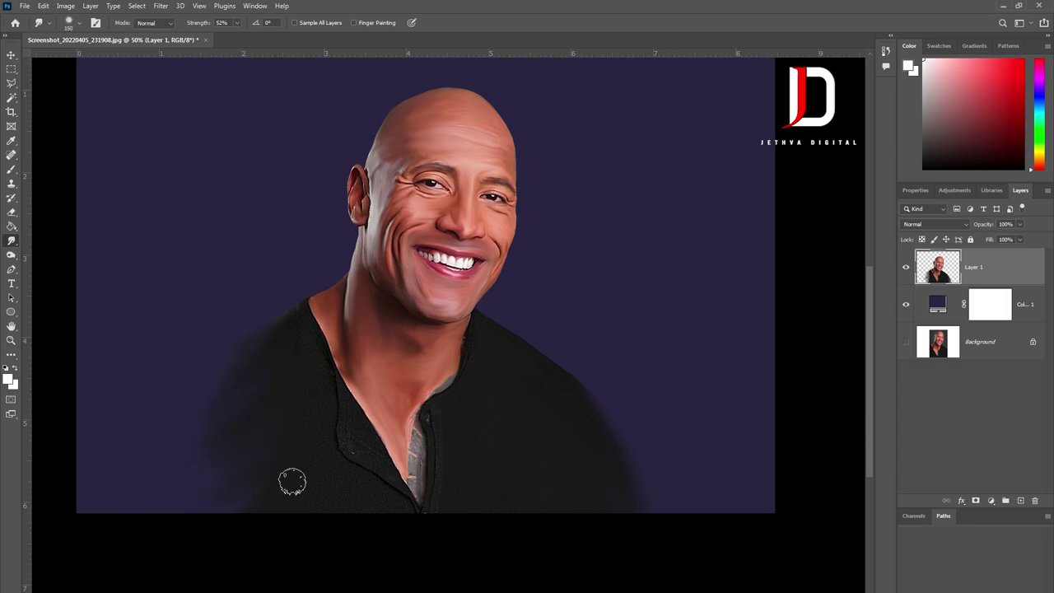
{"action": "key", "text": "ctrl+plus"}
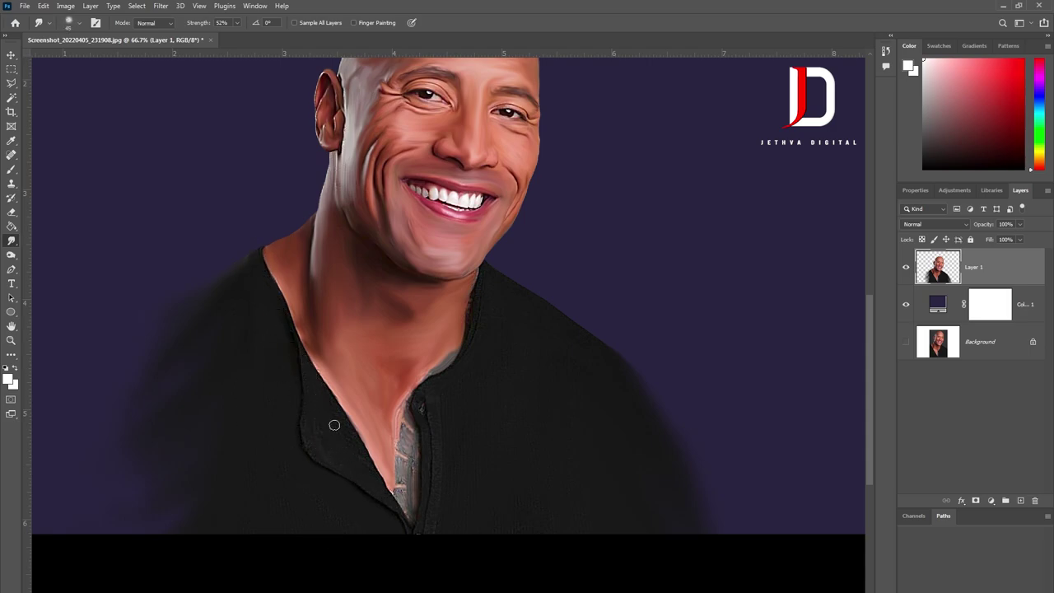
{"action": "left_click_drag", "start_coordinate": [346, 465], "coordinate": [328, 407]}
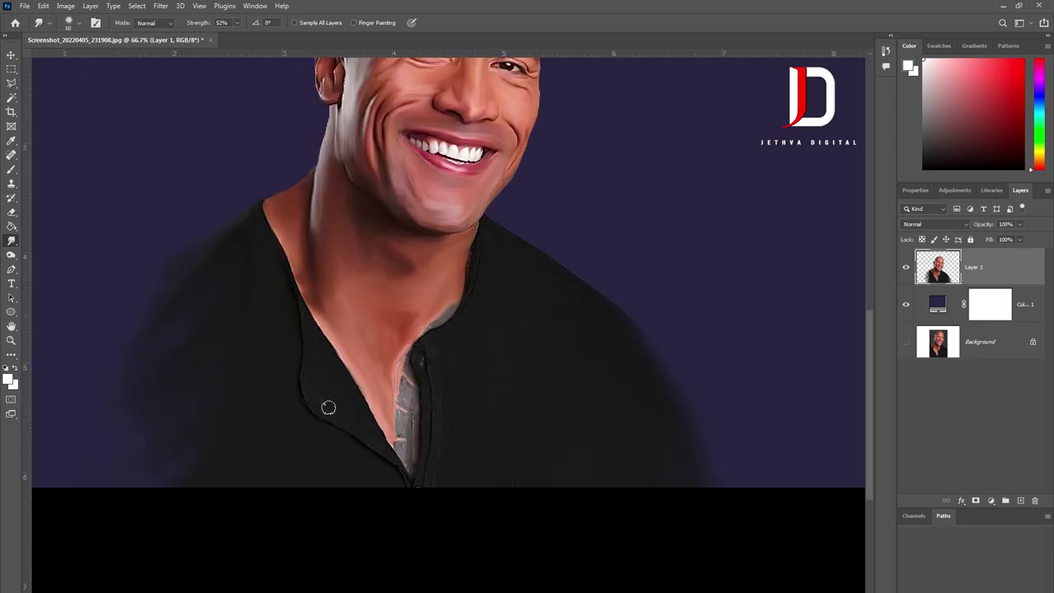
Step: With a larger brush, push the right shoulder's soft edge further outward
{"action": "key", "text": "ctrl+minus"}
{"action": "key", "text": "bracketright"}
{"action": "key", "text": "bracketright"}
{"action": "key", "text": "bracketright"}
{"action": "key", "text": "bracketright"}
{"action": "key", "text": "bracketright"}
{"action": "key", "text": "bracketright"}
{"action": "left_click_drag", "start_coordinate": [593, 422], "coordinate": [706, 494]}
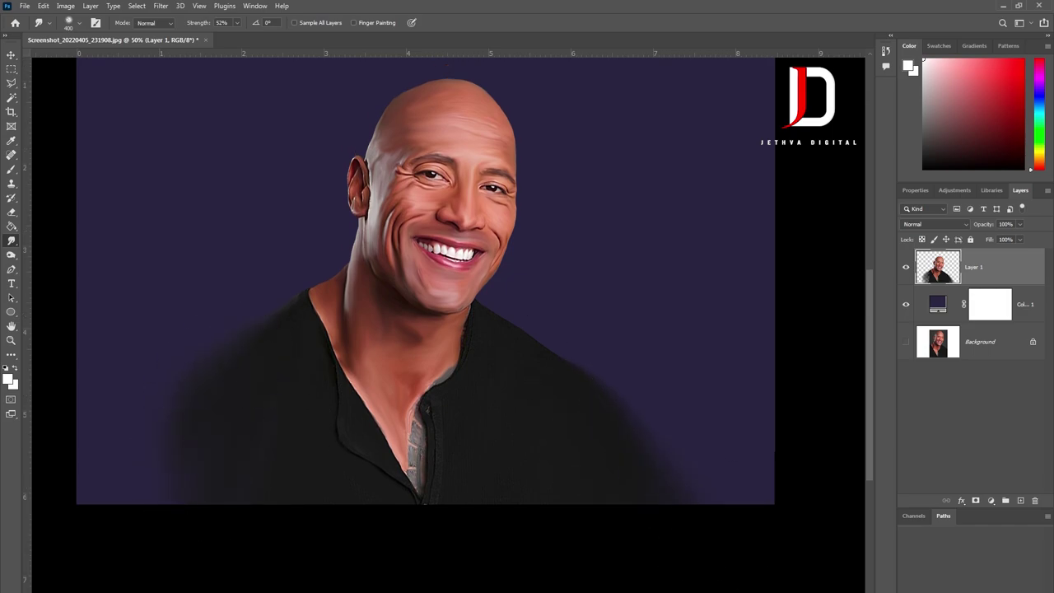
{"action": "scroll", "coordinate": [400, 565], "scroll_direction": "up", "scroll_amount": 1}
{"action": "scroll", "coordinate": [329, 535], "scroll_direction": "up", "scroll_amount": 2}
Step: Shrink the brush and zoom in close on the eyes, nose and mouth
{"action": "key", "text": "bracketleft"}
{"action": "key", "text": "bracketleft"}
{"action": "key", "text": "bracketleft"}
{"action": "key", "text": "ctrl+plus"}
{"action": "key", "text": "ctrl+plus"}
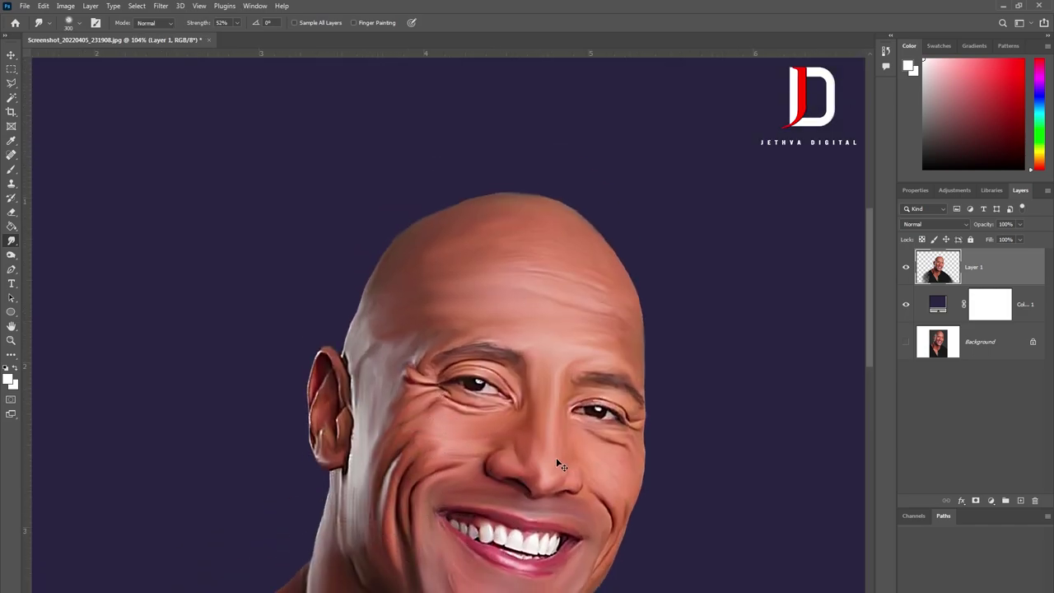
{"action": "key", "text": "ctrl+plus"}
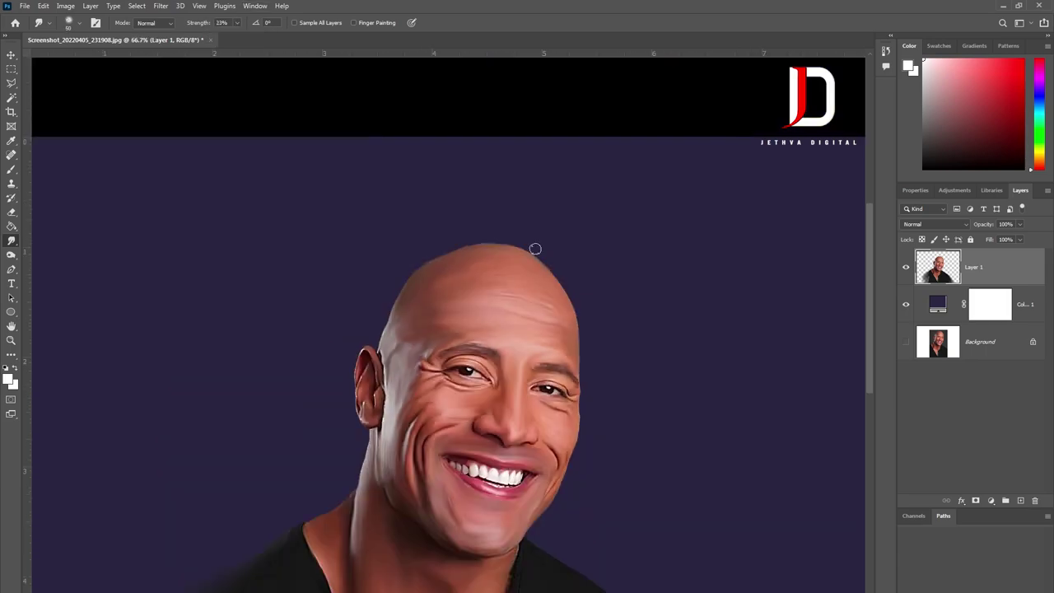
{"action": "key", "text": "ctrl+plus"}
{"action": "key", "text": "ctrl+plus"}
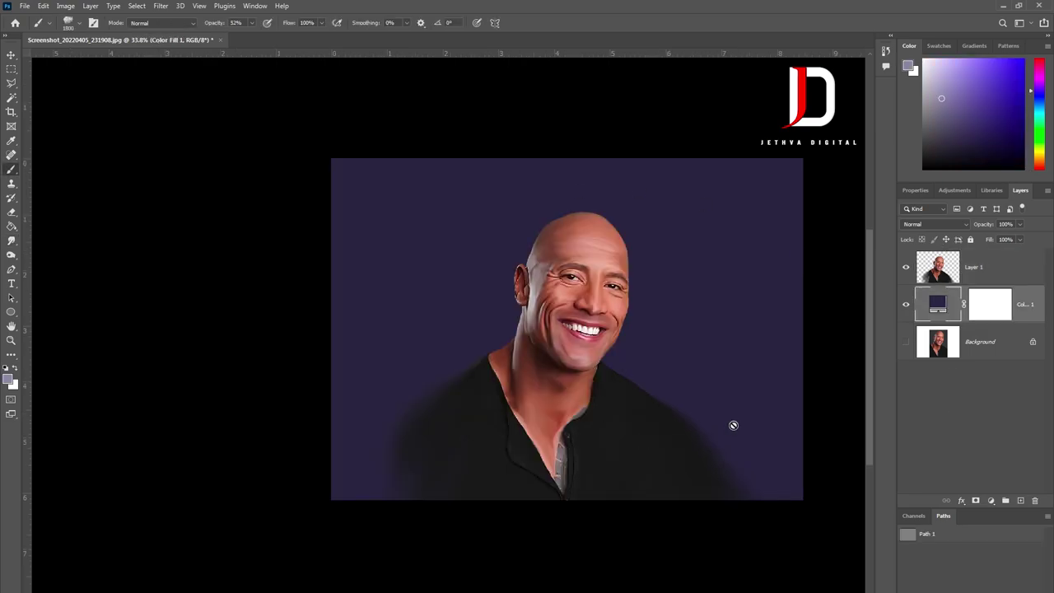
Step: Add a new Layer 2 above the colour fill and paint purple cloud strokes around the figure
{"action": "scroll", "coordinate": [654, 354], "scroll_direction": "right", "scroll_amount": 2}
{"action": "scroll", "coordinate": [639, 360], "scroll_direction": "right", "scroll_amount": 2}
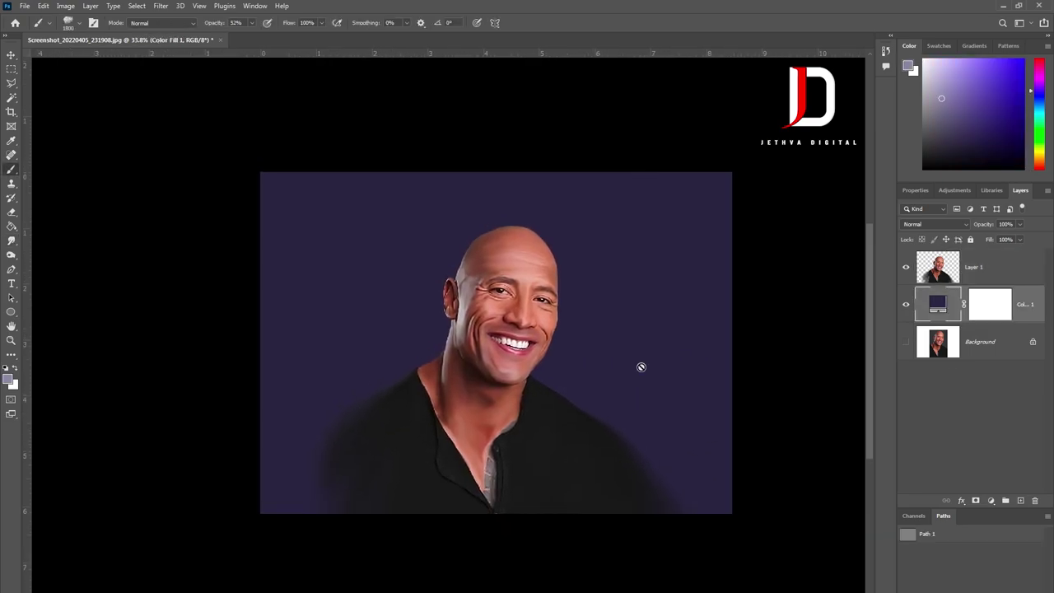
{"action": "scroll", "coordinate": [644, 371], "scroll_direction": "up", "scroll_amount": 1}
{"action": "scroll", "coordinate": [644, 371], "scroll_direction": "up", "scroll_amount": 1}
{"action": "scroll", "coordinate": [569, 381], "scroll_direction": "down", "scroll_amount": 1}
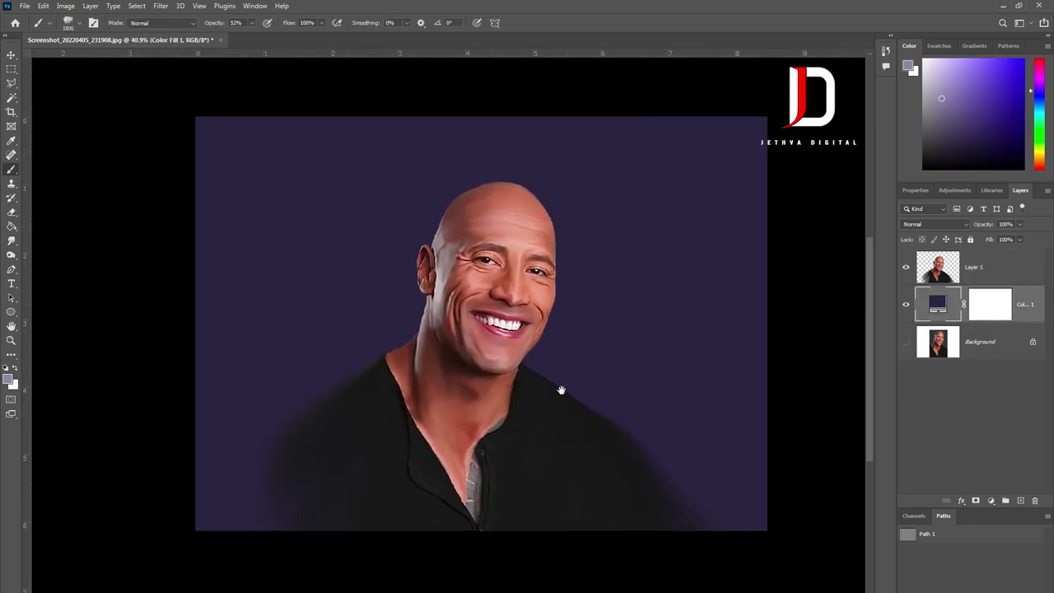
{"action": "left_click", "coordinate": [1020, 501]}
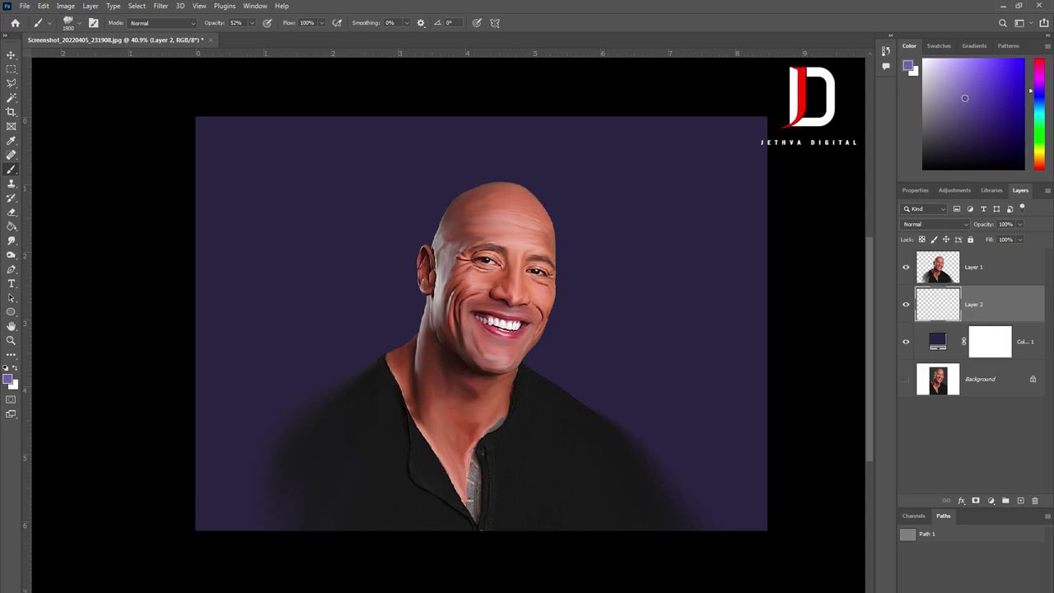
{"action": "left_click_drag", "start_coordinate": [597, 411], "coordinate": [625, 362]}
{"action": "mouse_move", "coordinate": [403, 486]}
{"action": "left_mouse_down"}
{"action": "mouse_move", "coordinate": [284, 370]}
{"action": "mouse_move", "coordinate": [395, 412]}
{"action": "mouse_move", "coordinate": [700, 437]}
{"action": "mouse_move", "coordinate": [671, 164]}
{"action": "mouse_move", "coordinate": [519, 58]}
{"action": "mouse_move", "coordinate": [643, 395]}
{"action": "left_mouse_up"}
Step: With a slightly smaller pink brush, paint a pink stroke left of the neck
{"action": "scroll", "coordinate": [700, 428], "scroll_direction": "up", "scroll_amount": 1}
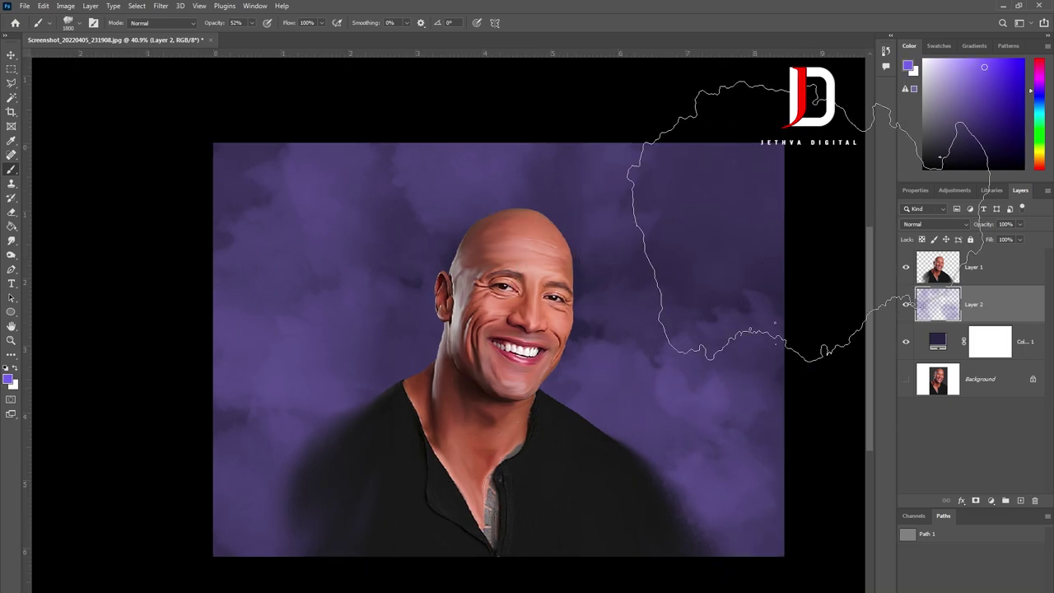
{"action": "left_click", "coordinate": [1036, 73]}
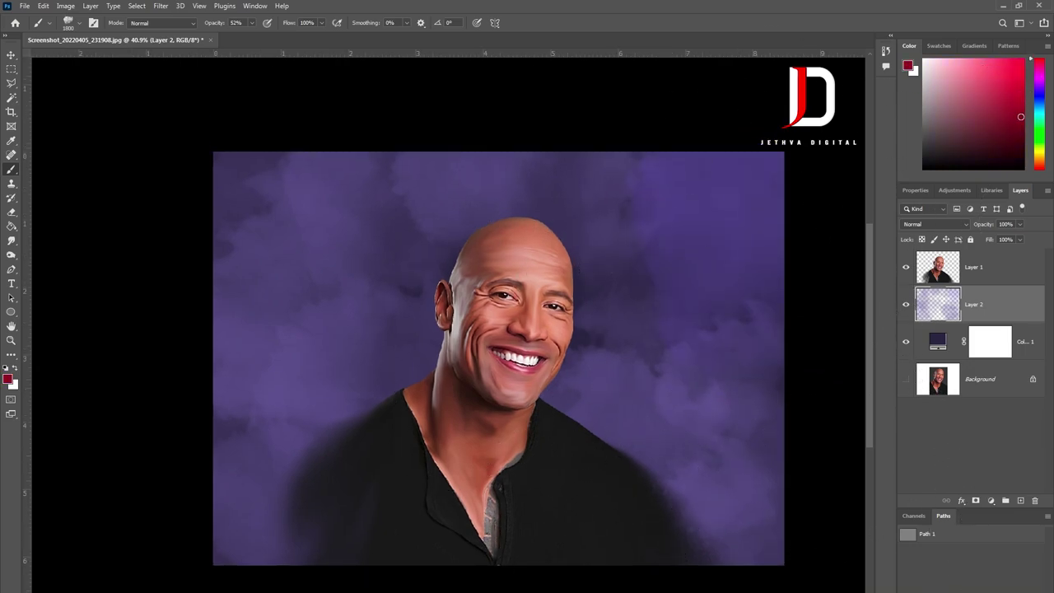
{"action": "key", "text": "bracketleft"}
{"action": "key", "text": "bracketleft"}
{"action": "key", "text": "bracketleft"}
{"action": "left_click_drag", "start_coordinate": [313, 437], "coordinate": [415, 423]}
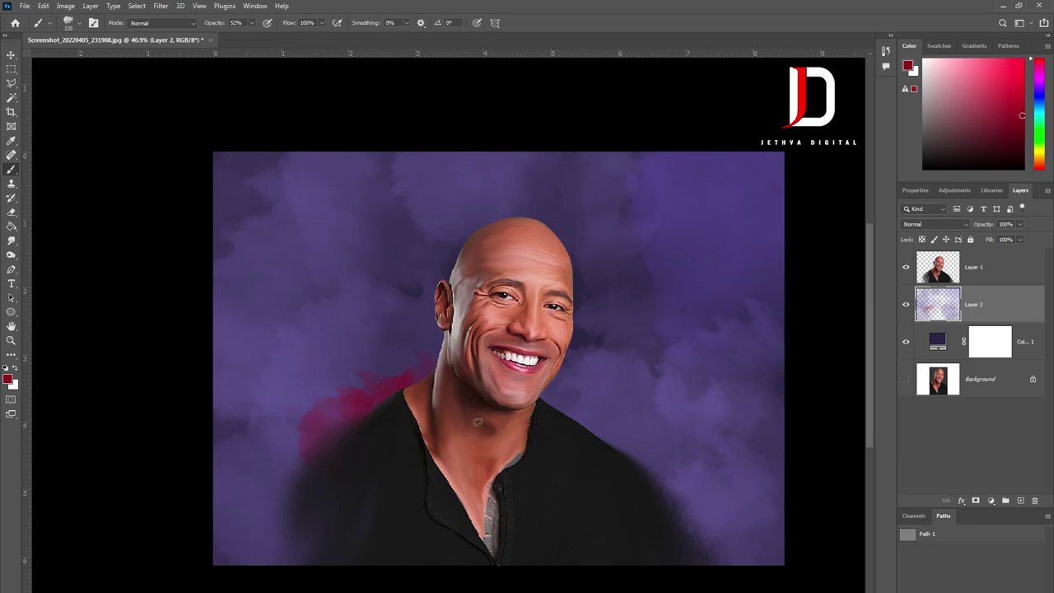
{"action": "scroll", "coordinate": [445, 411], "scroll_direction": "up", "scroll_amount": 1}
{"action": "key", "text": "bracketright"}
{"action": "key", "text": "bracketright"}
{"action": "key", "text": "bracketright"}
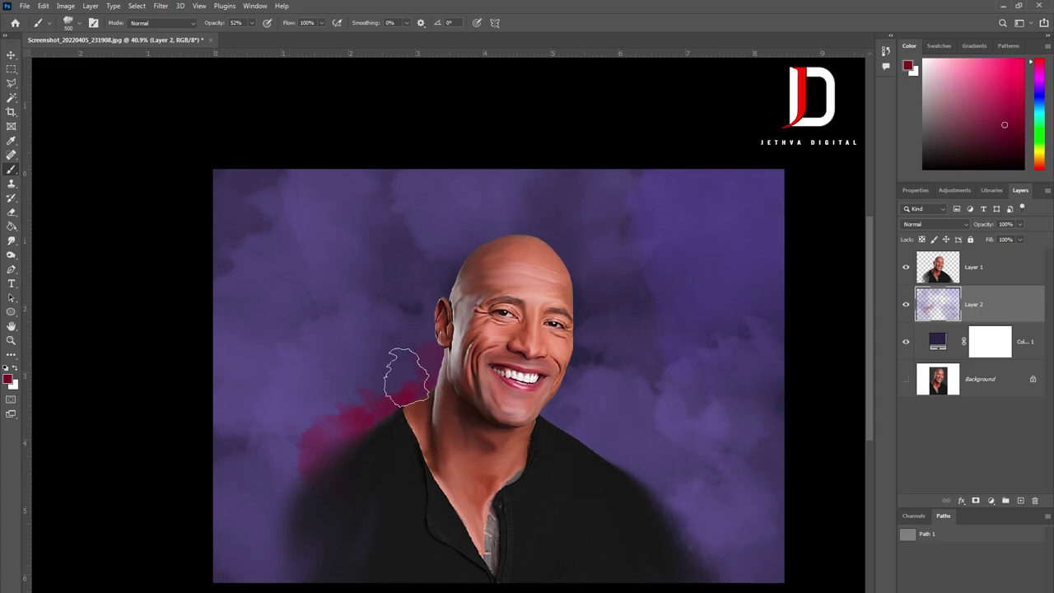
{"action": "scroll", "coordinate": [388, 406], "scroll_direction": "down", "scroll_amount": 1}
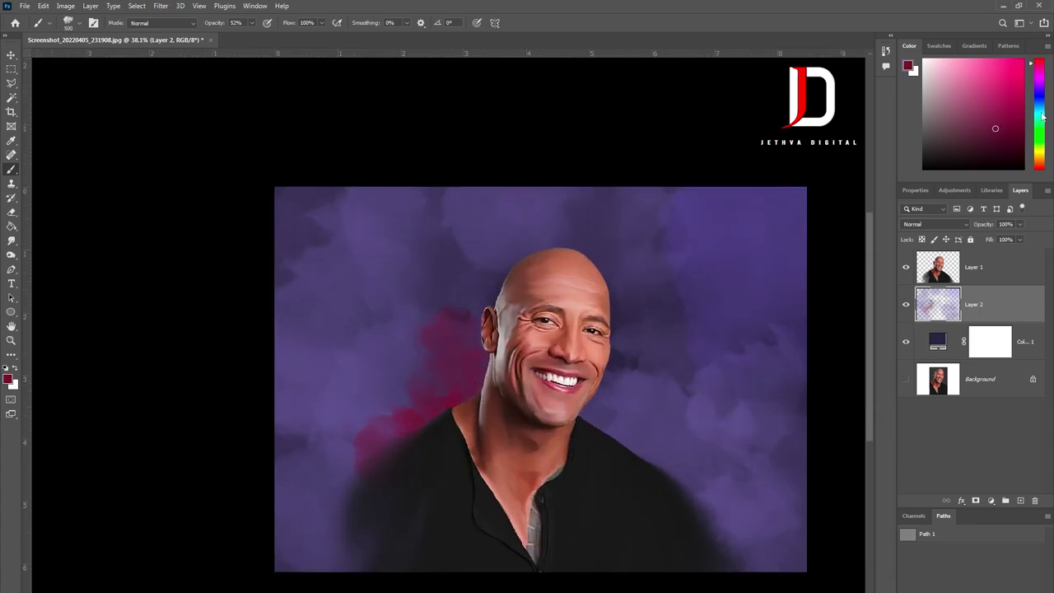
Step: Paint light blue strokes beside the neck and ear
{"action": "left_click_drag", "start_coordinate": [1042, 117], "coordinate": [1039, 102]}
{"action": "left_click", "coordinate": [986, 60]}
{"action": "mouse_move", "coordinate": [387, 445]}
{"action": "left_mouse_down"}
{"action": "mouse_move", "coordinate": [490, 298]}
{"action": "mouse_move", "coordinate": [447, 388]}
{"action": "left_mouse_up"}
Step: Sample darker and lighter blues from the painting and blend soft blue into the lower-right background
{"action": "scroll", "coordinate": [448, 344], "scroll_direction": "up", "scroll_amount": 2, "text": "alt"}
{"action": "left_click", "coordinate": [453, 272], "text": "alt"}
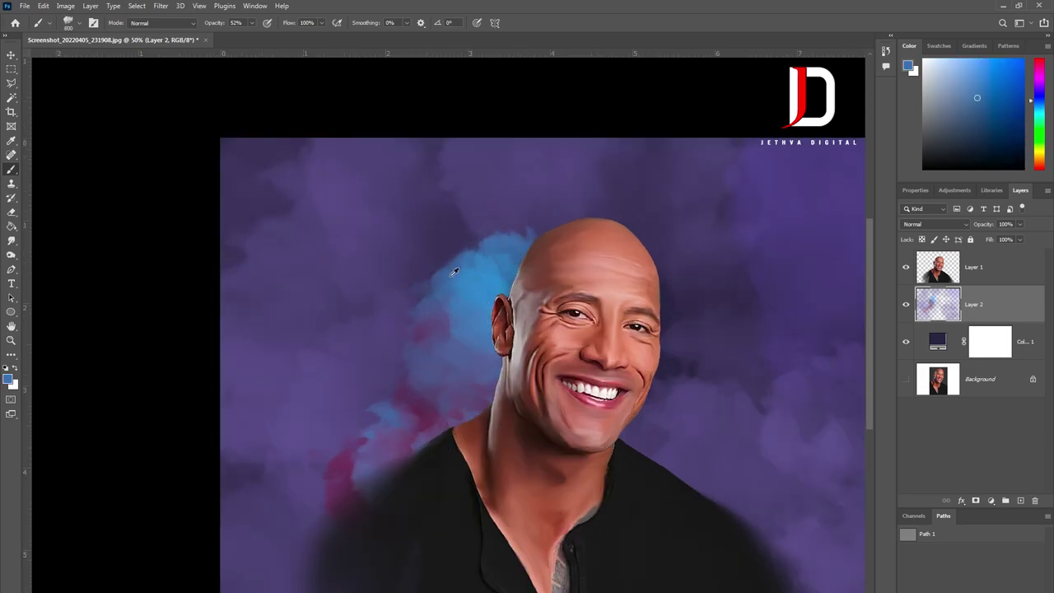
{"action": "scroll", "coordinate": [548, 326], "scroll_direction": "down", "scroll_amount": 3, "text": "alt"}
{"action": "left_click", "coordinate": [467, 273], "text": "alt"}
{"action": "scroll", "coordinate": [595, 333], "scroll_direction": "down", "scroll_amount": 3, "text": "alt"}
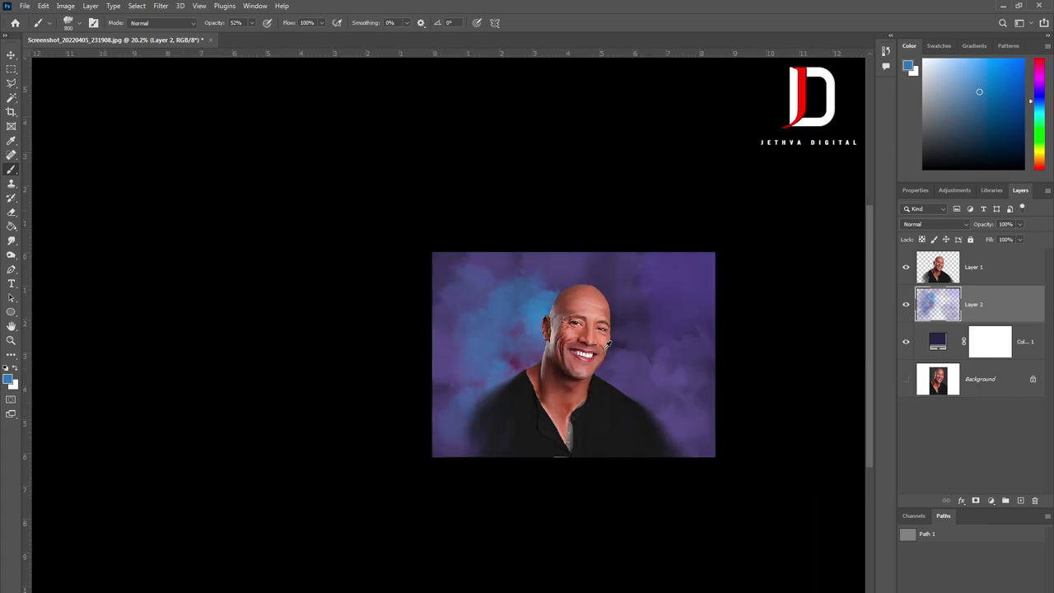
{"action": "scroll", "coordinate": [542, 291], "scroll_direction": "up", "scroll_amount": 3, "text": "alt"}
{"action": "left_click", "coordinate": [466, 431], "text": "alt"}
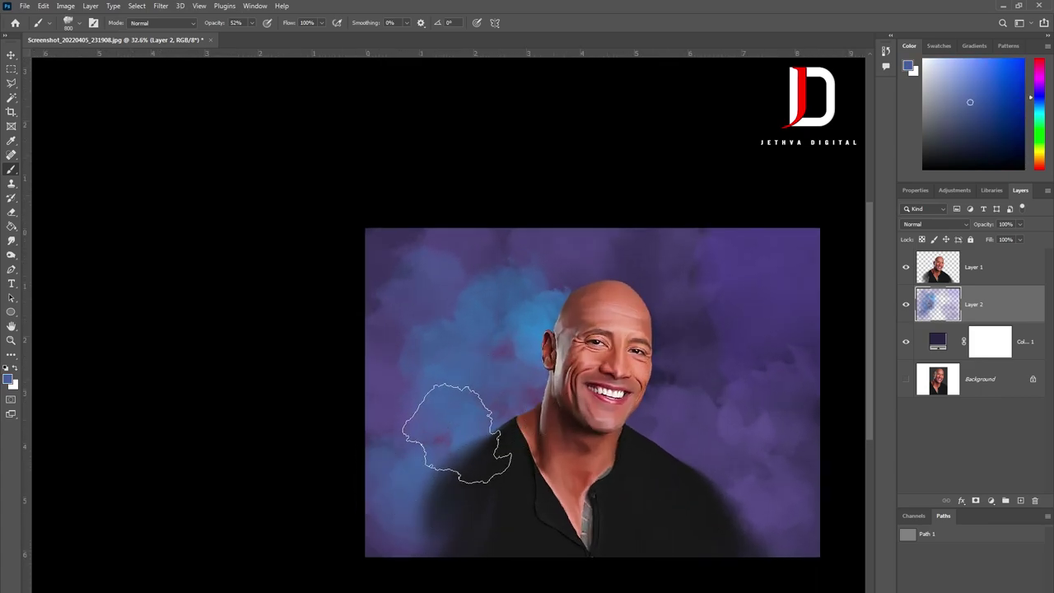
{"action": "scroll", "coordinate": [461, 412], "scroll_direction": "up", "scroll_amount": 1, "text": "alt"}
{"action": "left_click", "coordinate": [639, 426], "text": "alt"}
{"action": "scroll", "coordinate": [678, 458], "scroll_direction": "up", "scroll_amount": 2}
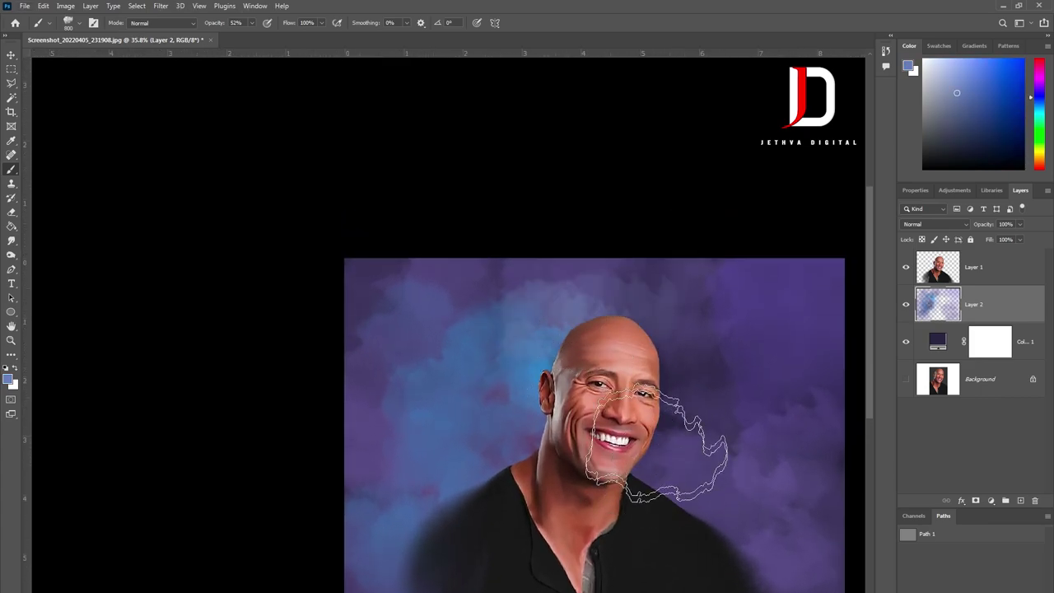
{"action": "left_click_drag", "start_coordinate": [656, 442], "coordinate": [714, 517]}
Step: Paint green cloud strokes along the image's lower right
{"action": "scroll", "coordinate": [635, 518], "scroll_direction": "down", "scroll_amount": 2, "text": "alt"}
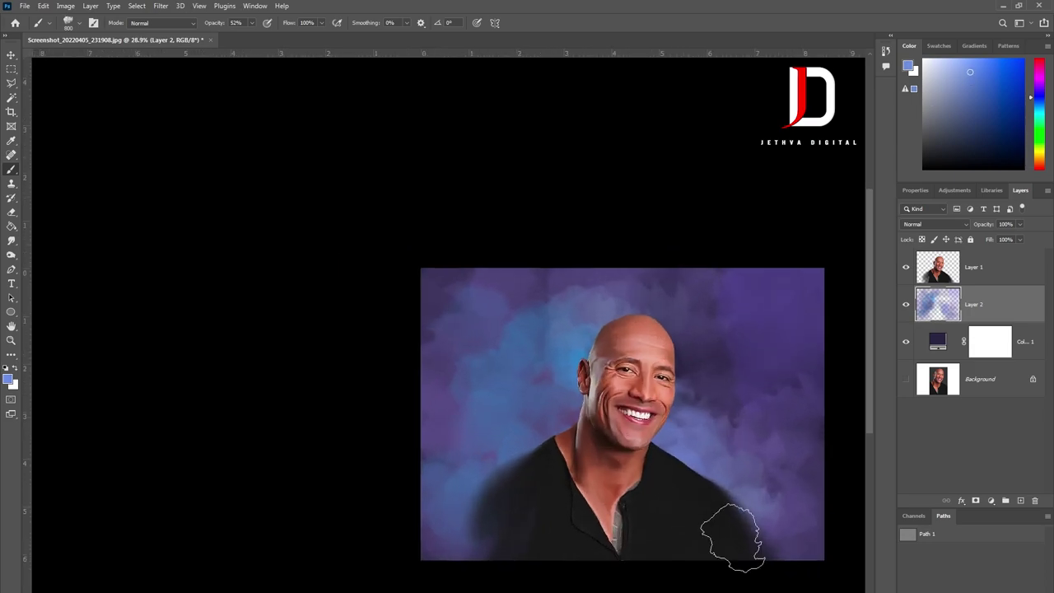
{"action": "scroll", "coordinate": [650, 522], "scroll_direction": "down", "scroll_amount": 1, "text": "alt"}
{"action": "scroll", "coordinate": [748, 404], "scroll_direction": "down", "scroll_amount": 1, "text": "alt"}
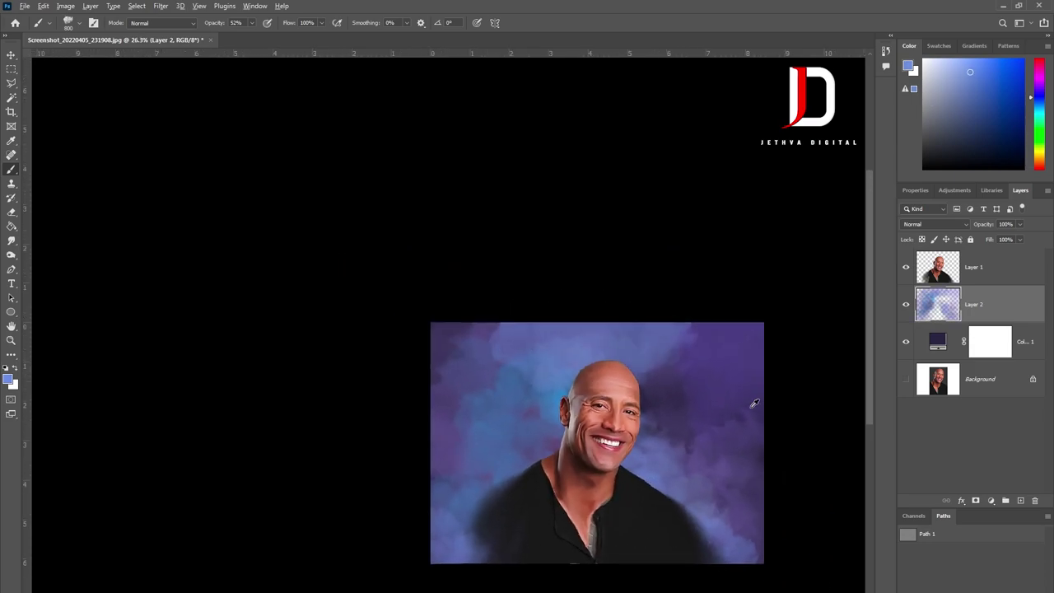
{"action": "scroll", "coordinate": [752, 435], "scroll_direction": "up", "scroll_amount": 3, "text": "alt"}
{"action": "scroll", "coordinate": [764, 506], "scroll_direction": "down", "scroll_amount": 1, "text": "alt"}
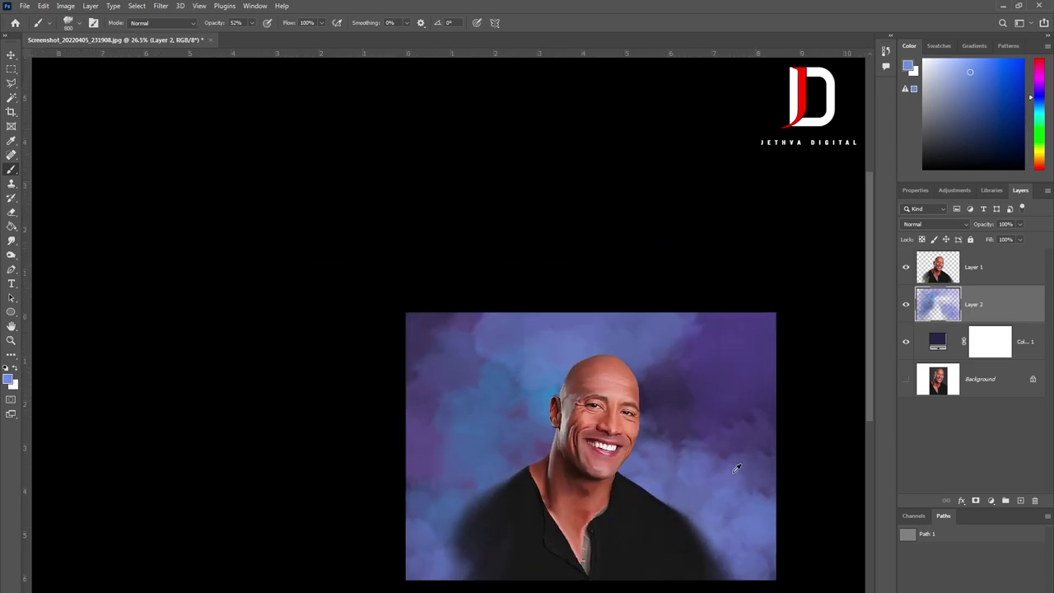
{"action": "scroll", "coordinate": [718, 470], "scroll_direction": "up", "scroll_amount": 1, "text": "alt"}
{"action": "scroll", "coordinate": [717, 470], "scroll_direction": "up", "scroll_amount": 1, "text": "alt"}
{"action": "scroll", "coordinate": [622, 516], "scroll_direction": "down", "scroll_amount": 3, "text": "alt"}
{"action": "scroll", "coordinate": [637, 536], "scroll_direction": "up", "scroll_amount": 2, "text": "alt"}
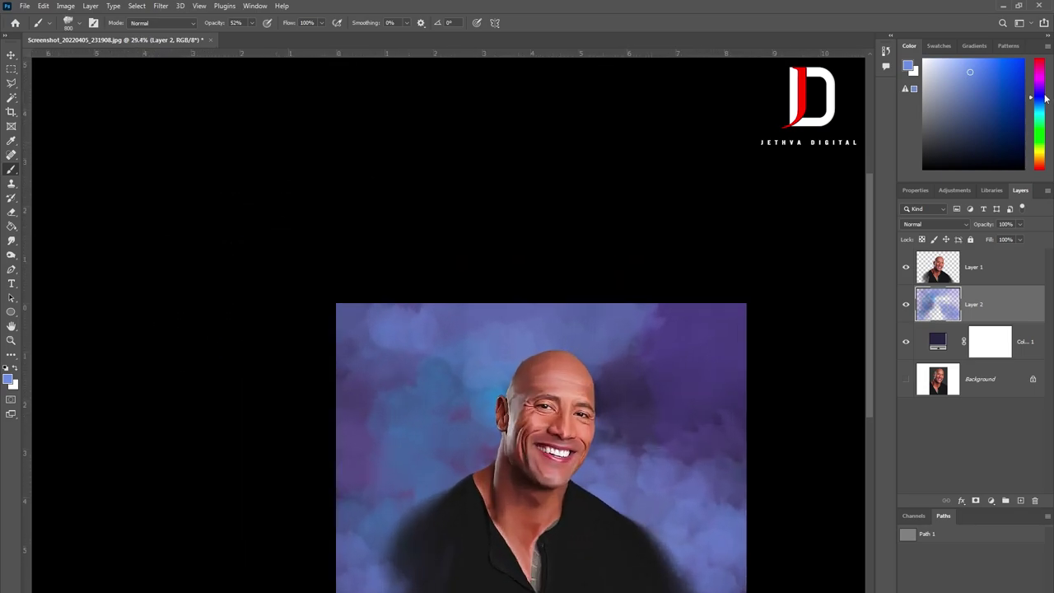
{"action": "mouse_move", "coordinate": [691, 527]}
{"action": "left_mouse_down"}
{"action": "mouse_move", "coordinate": [722, 534]}
{"action": "mouse_move", "coordinate": [732, 461]}
{"action": "left_mouse_up"}
Step: Sample teal, blue, green and purple, then paint purple over the right and lower-right background
{"action": "scroll", "coordinate": [748, 546], "scroll_direction": "down", "scroll_amount": 1, "text": "alt"}
{"action": "scroll", "coordinate": [749, 546], "scroll_direction": "up", "scroll_amount": 1, "text": "alt"}
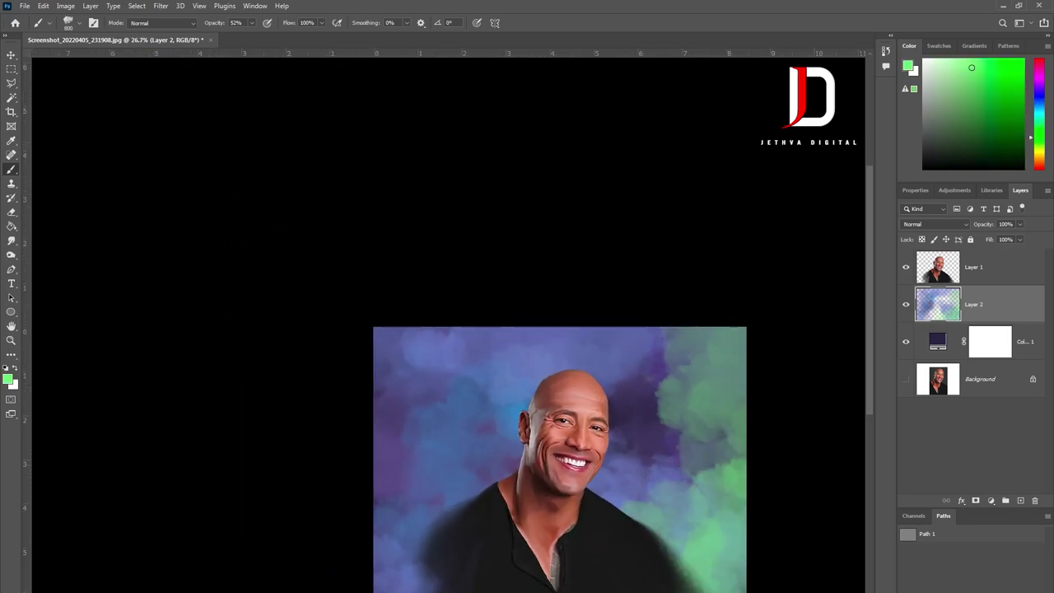
{"action": "left_click", "coordinate": [678, 501], "text": "alt"}
{"action": "scroll", "coordinate": [748, 486], "scroll_direction": "down", "scroll_amount": 2, "text": "alt"}
{"action": "scroll", "coordinate": [713, 388], "scroll_direction": "up", "scroll_amount": 1, "text": "alt"}
{"action": "scroll", "coordinate": [628, 278], "scroll_direction": "up", "scroll_amount": 1, "text": "alt"}
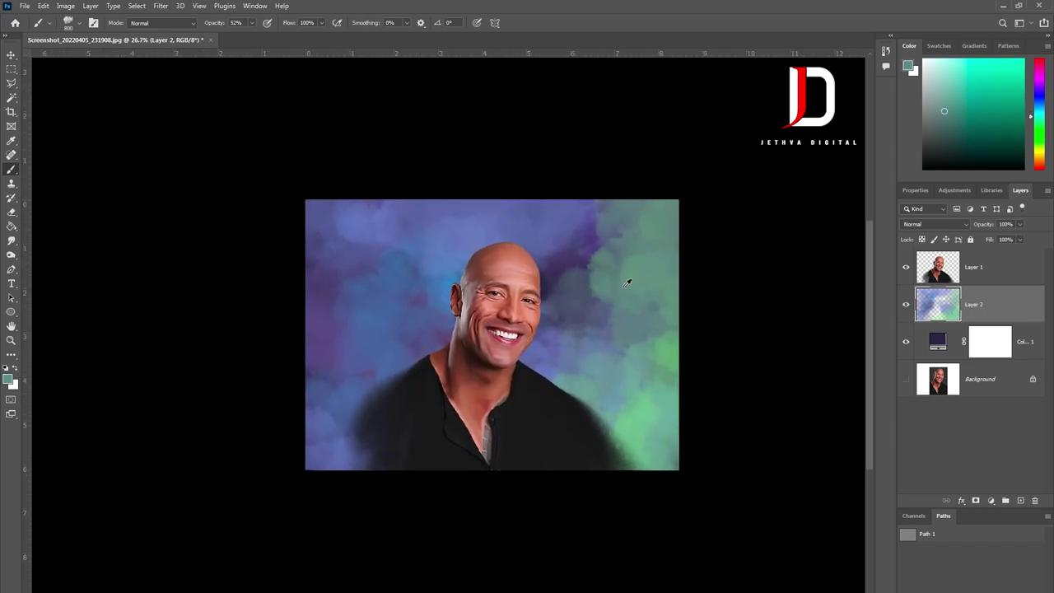
{"action": "left_click", "coordinate": [569, 276], "text": "alt"}
{"action": "scroll", "coordinate": [656, 299], "scroll_direction": "down", "scroll_amount": 1, "text": "alt"}
{"action": "scroll", "coordinate": [656, 298], "scroll_direction": "up", "scroll_amount": 2, "text": "alt"}
{"action": "left_click", "coordinate": [663, 501], "text": "alt"}
{"action": "scroll", "coordinate": [650, 486], "scroll_direction": "down", "scroll_amount": 1, "text": "alt"}
{"action": "left_click", "coordinate": [640, 477], "text": "alt"}
{"action": "left_click_drag", "start_coordinate": [636, 474], "coordinate": [625, 296]}
Step: Reset the colours to default black and make the brush much smaller
{"action": "scroll", "coordinate": [700, 407], "scroll_direction": "down", "scroll_amount": 2, "text": "alt"}
{"action": "scroll", "coordinate": [532, 435], "scroll_direction": "up", "scroll_amount": 1, "text": "alt"}
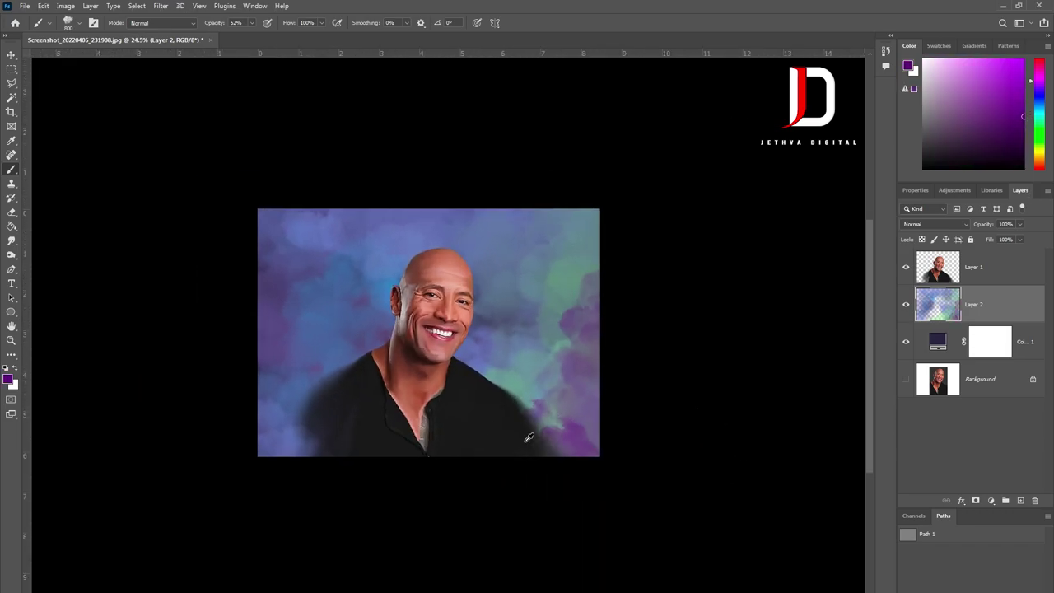
{"action": "scroll", "coordinate": [600, 447], "scroll_direction": "up", "scroll_amount": 1, "text": "alt"}
{"action": "scroll", "coordinate": [633, 466], "scroll_direction": "up", "scroll_amount": 2, "text": "alt"}
{"action": "scroll", "coordinate": [675, 247], "scroll_direction": "down", "scroll_amount": 2, "text": "alt"}
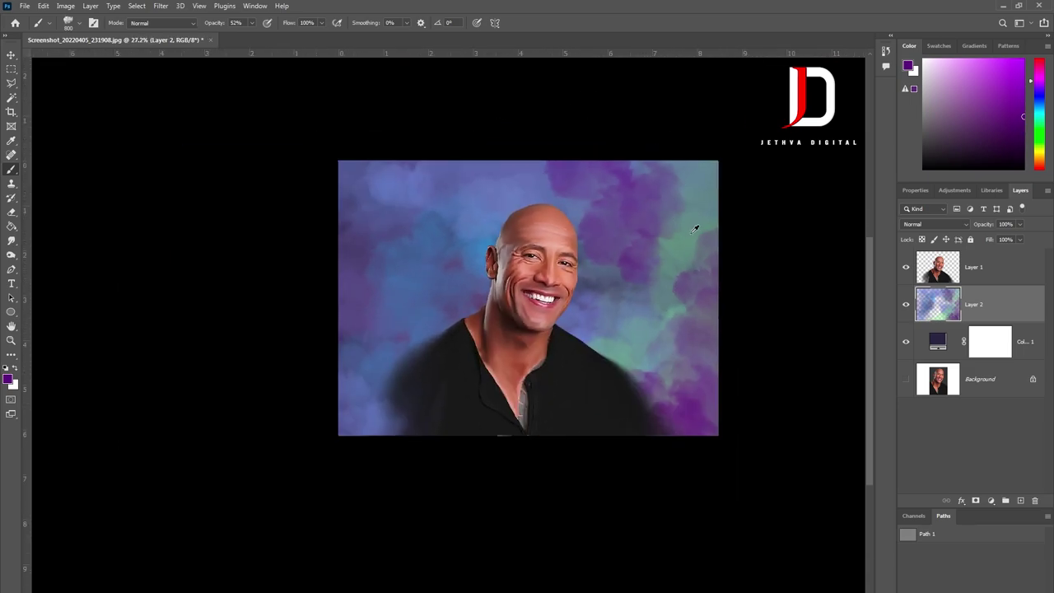
{"action": "scroll", "coordinate": [764, 489], "scroll_direction": "down", "scroll_amount": 1, "text": "alt"}
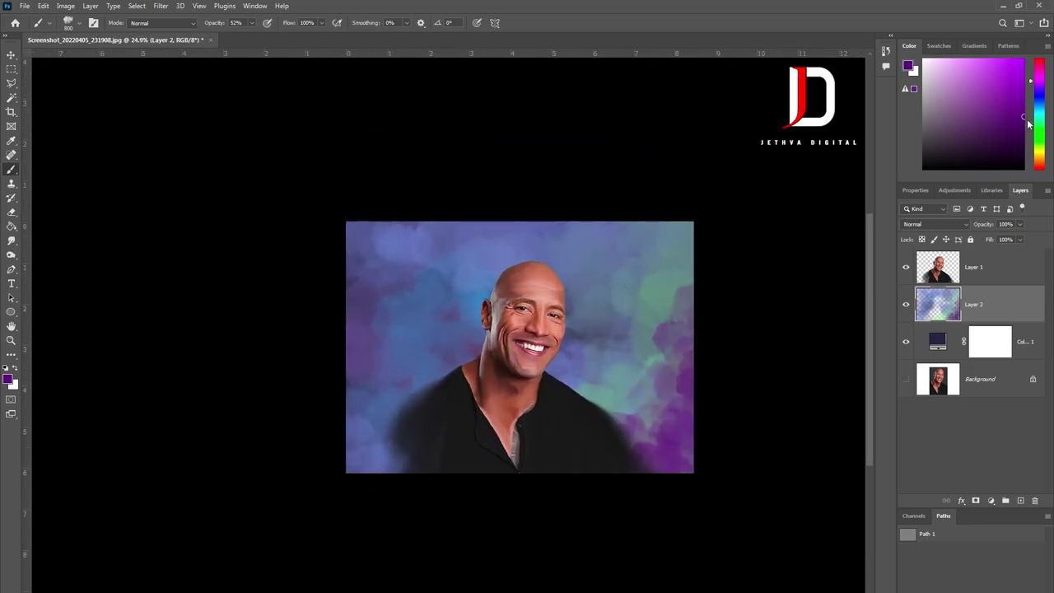
{"action": "scroll", "coordinate": [705, 502], "scroll_direction": "up", "scroll_amount": 2, "text": "alt"}
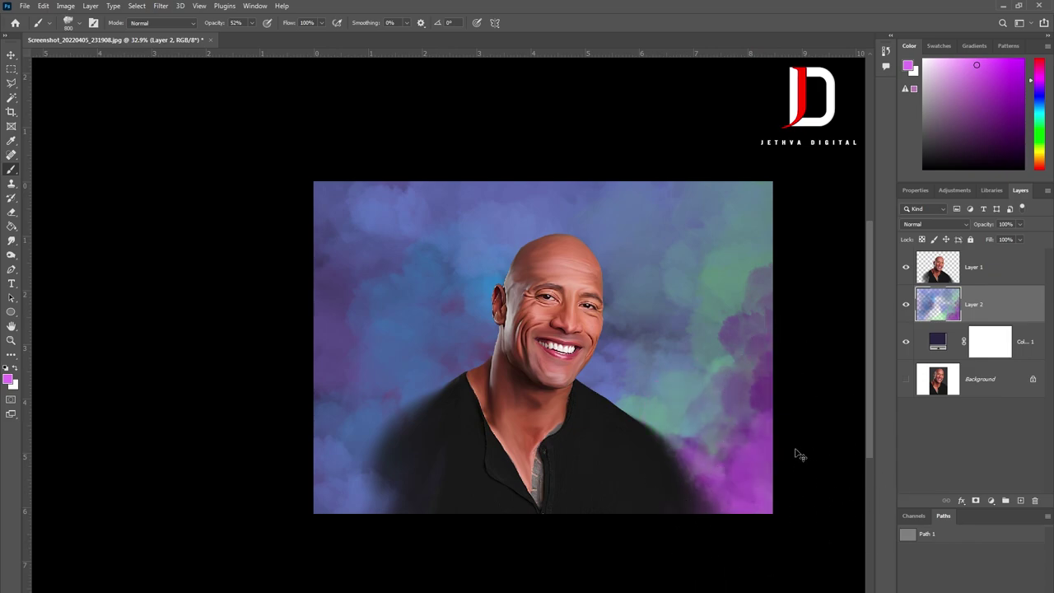
{"action": "scroll", "coordinate": [720, 494], "scroll_direction": "down", "scroll_amount": 2, "text": "alt"}
{"action": "scroll", "coordinate": [659, 505], "scroll_direction": "down", "scroll_amount": 1, "text": "alt"}
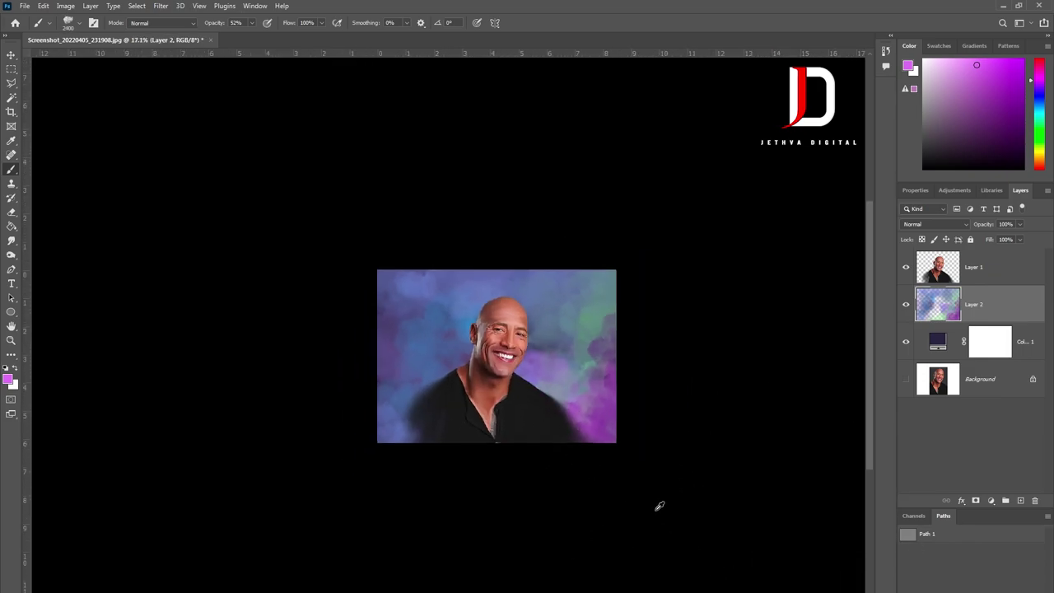
{"action": "scroll", "coordinate": [659, 506], "scroll_direction": "up", "scroll_amount": 2, "text": "alt"}
{"action": "key", "text": "d"}
{"action": "scroll", "coordinate": [772, 574], "scroll_direction": "down", "scroll_amount": 2, "text": "alt"}
{"action": "scroll", "coordinate": [431, 541], "scroll_direction": "up", "scroll_amount": 1, "text": "alt"}
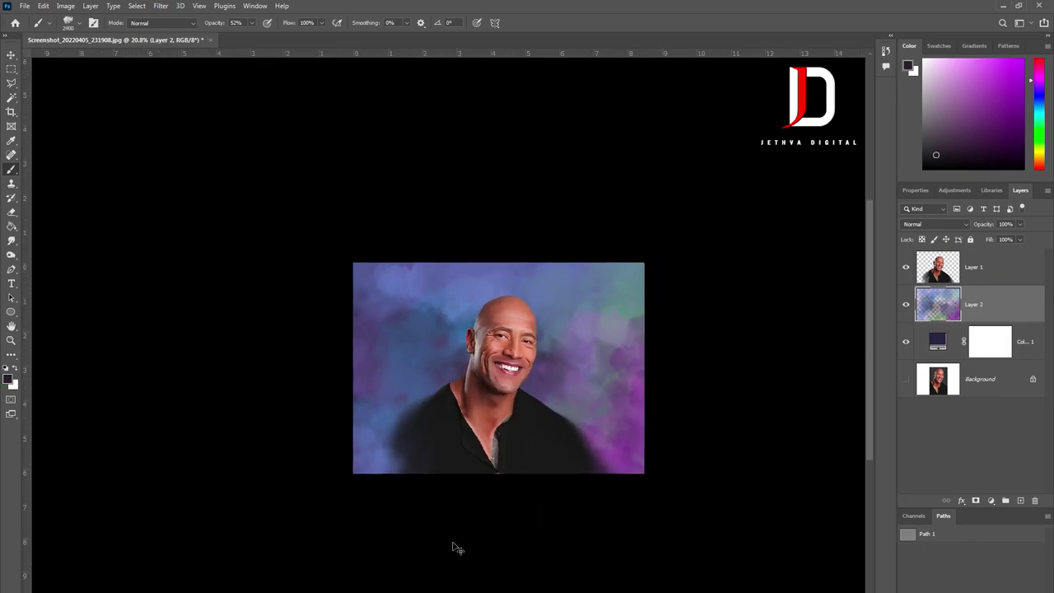
{"action": "key", "text": "bracketleft"}
{"action": "key", "text": "bracketleft"}
{"action": "key", "text": "bracketleft"}
{"action": "scroll", "coordinate": [482, 362], "scroll_direction": "up", "scroll_amount": 1, "text": "alt"}
{"action": "scroll", "coordinate": [482, 363], "scroll_direction": "up", "scroll_amount": 1, "text": "alt"}
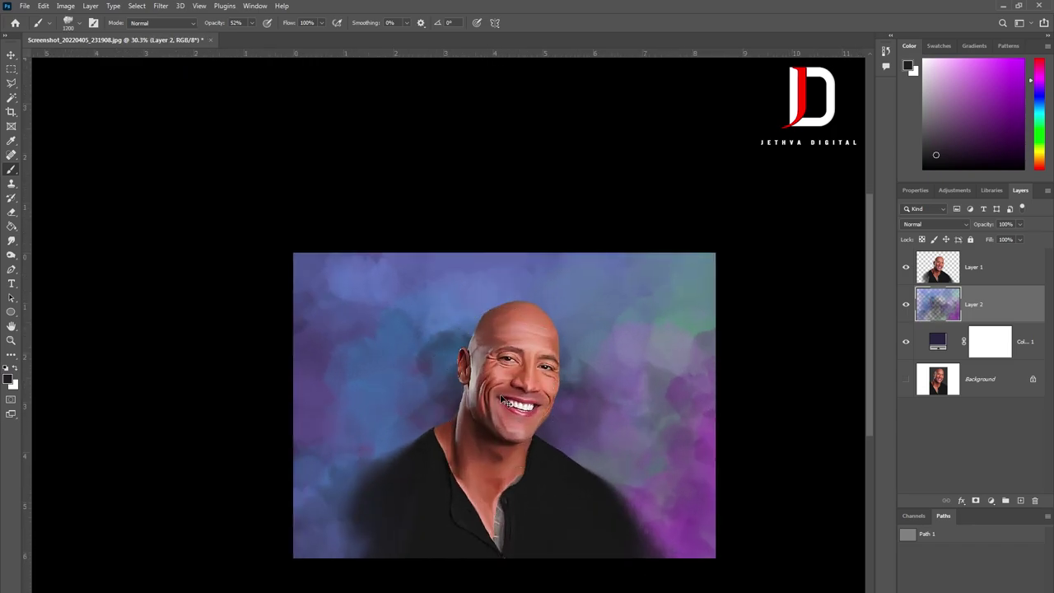
{"action": "scroll", "coordinate": [476, 380], "scroll_direction": "down", "scroll_amount": 2, "text": "alt"}
{"action": "scroll", "coordinate": [546, 442], "scroll_direction": "up", "scroll_amount": 2, "text": "alt"}
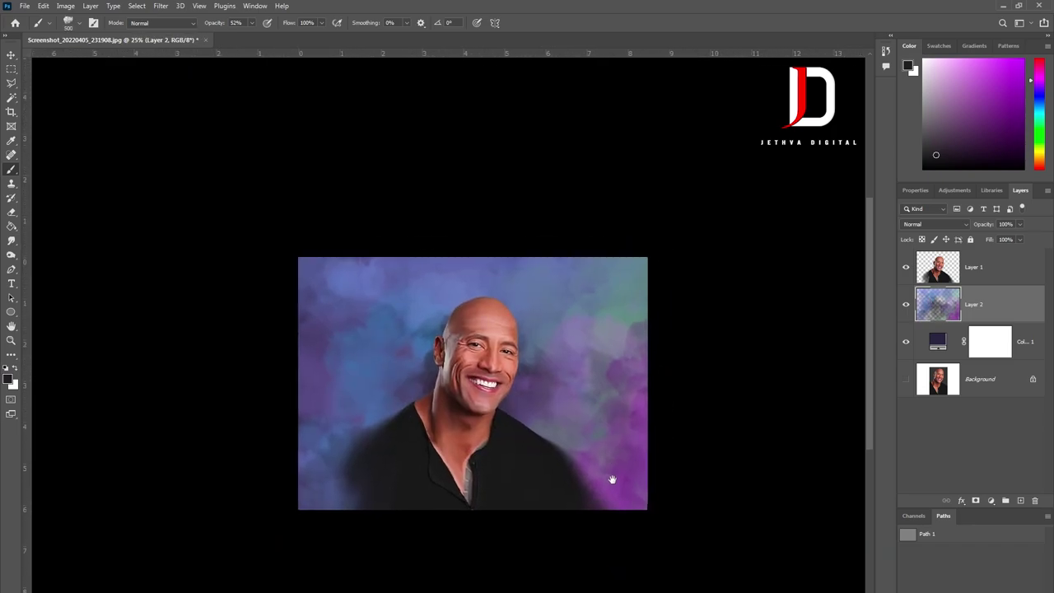
{"action": "scroll", "coordinate": [614, 480], "scroll_direction": "up", "scroll_amount": 1, "text": "alt"}
{"action": "key", "text": "bracketleft"}
{"action": "key", "text": "bracketleft"}
Step: Sample a background purple and paint it to lighten the dark area right of the shoulder
{"action": "left_click", "coordinate": [1038, 153]}
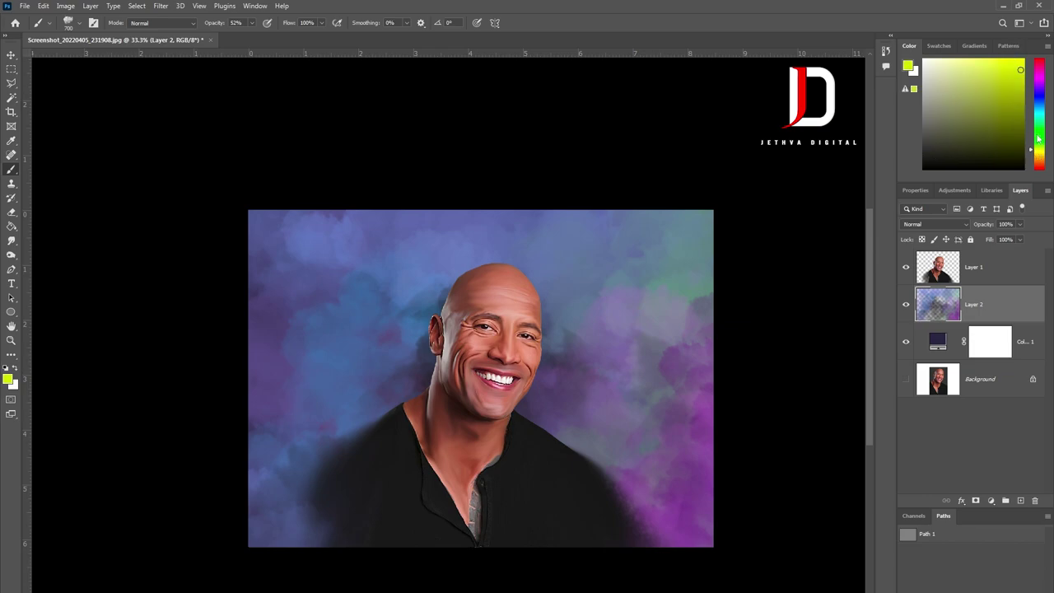
{"action": "left_click_drag", "start_coordinate": [1037, 138], "coordinate": [1038, 153]}
{"action": "left_click", "coordinate": [1019, 58]}
{"action": "left_click", "coordinate": [660, 362], "text": "alt"}
{"action": "scroll", "coordinate": [716, 403], "scroll_direction": "down", "scroll_amount": 1, "text": "alt"}
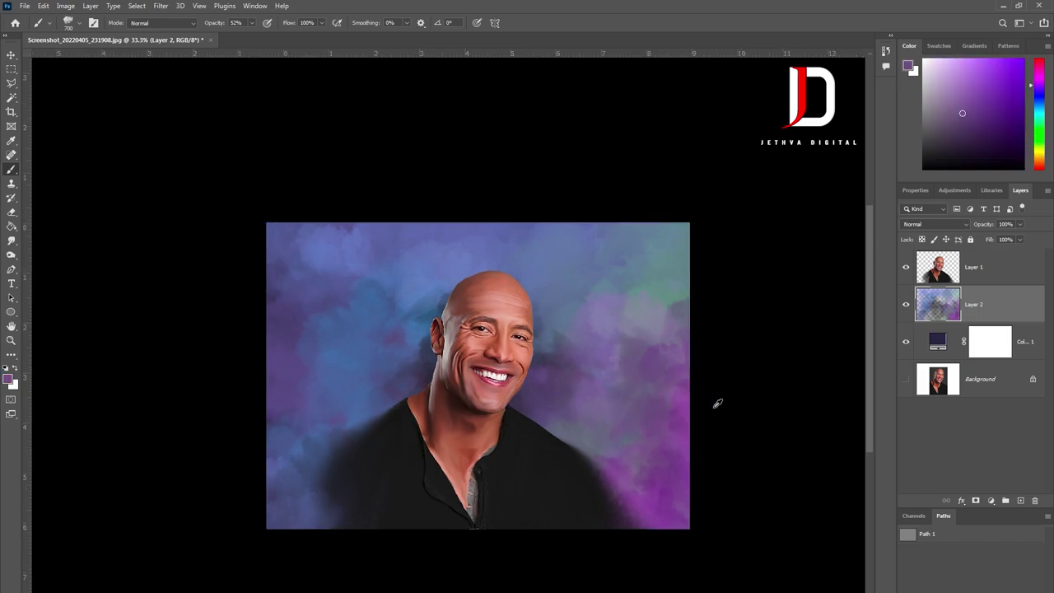
{"action": "scroll", "coordinate": [654, 344], "scroll_direction": "up", "scroll_amount": 1, "text": "alt"}
{"action": "scroll", "coordinate": [689, 409], "scroll_direction": "down", "scroll_amount": 2, "text": "alt"}
{"action": "scroll", "coordinate": [648, 353], "scroll_direction": "up", "scroll_amount": 2, "text": "alt"}
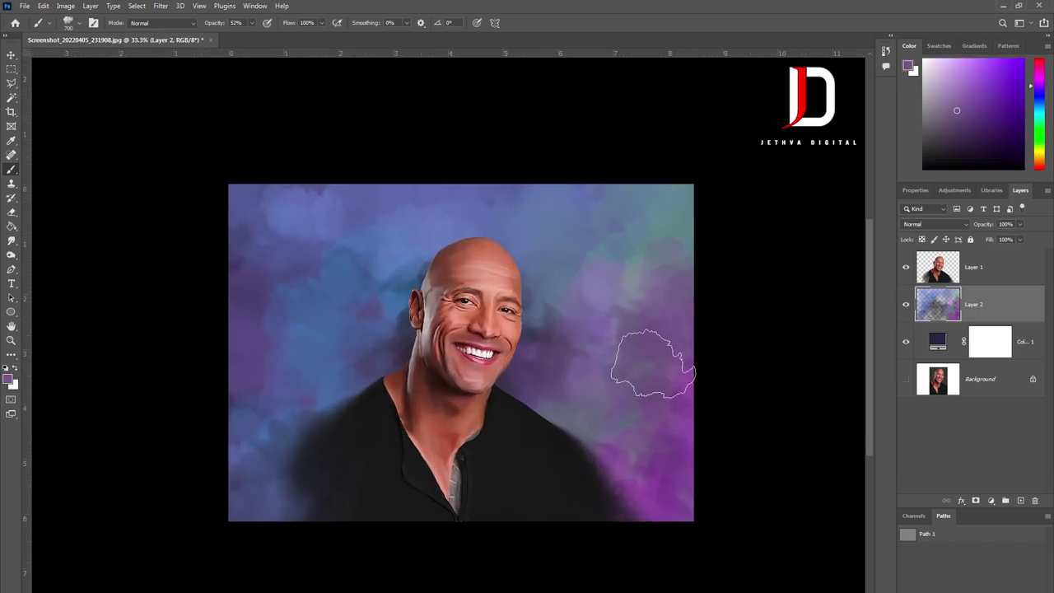
{"action": "scroll", "coordinate": [647, 353], "scroll_direction": "up", "scroll_amount": 3, "text": "alt"}
{"action": "scroll", "coordinate": [736, 466], "scroll_direction": "down", "scroll_amount": 1}
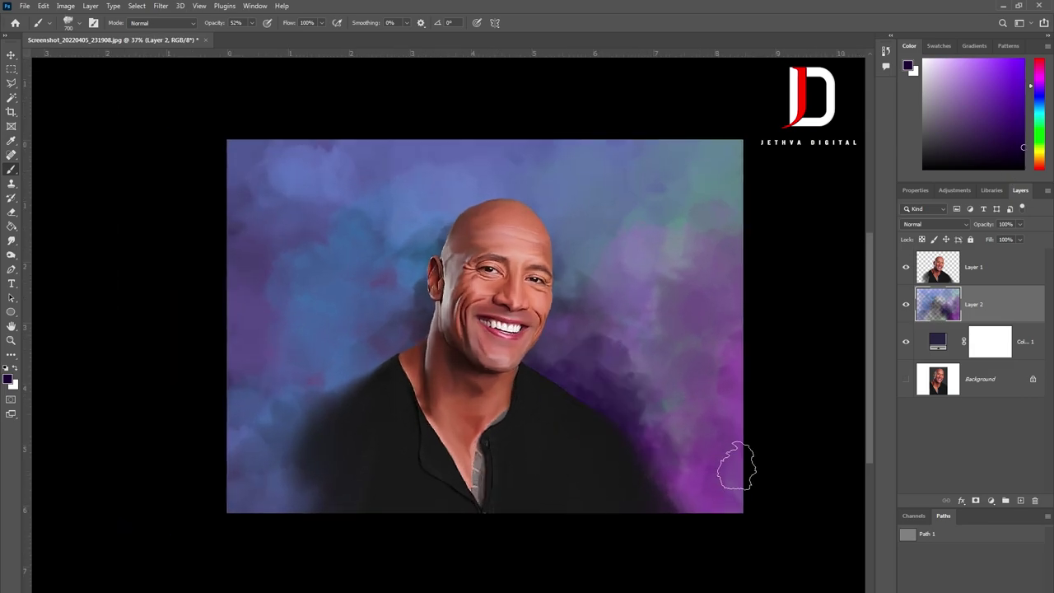
{"action": "scroll", "coordinate": [670, 483], "scroll_direction": "up", "scroll_amount": 1}
{"action": "mouse_move", "coordinate": [725, 461]}
{"action": "left_mouse_down"}
{"action": "mouse_move", "coordinate": [634, 354]}
{"action": "mouse_move", "coordinate": [665, 424]}
{"action": "left_mouse_up"}
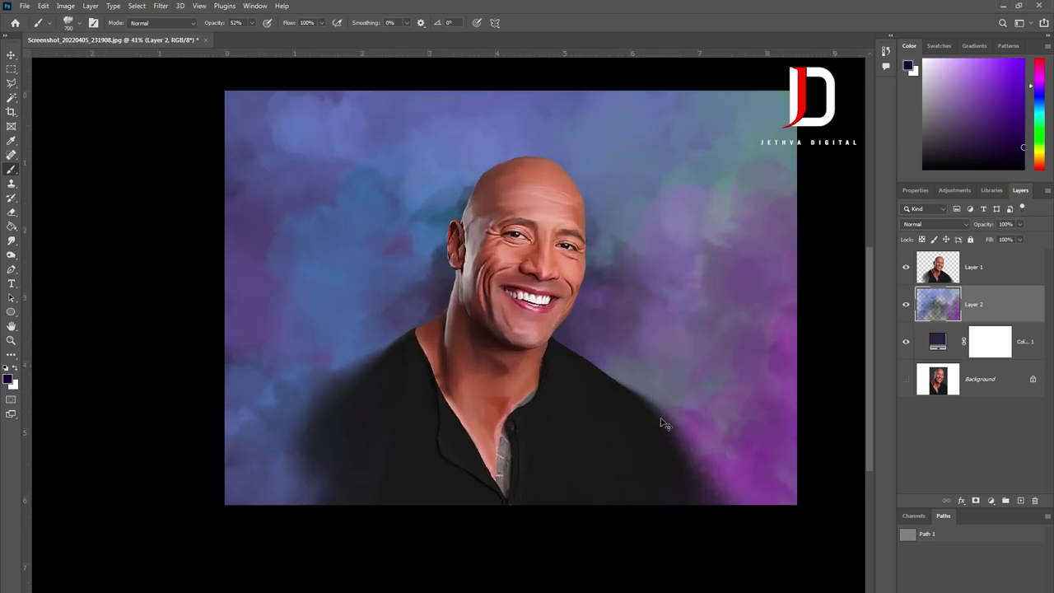
Step: Sample light skin, dark purple, lighter purple and teal colours, and reposition the portrait view
{"action": "scroll", "coordinate": [509, 501], "scroll_direction": "down", "scroll_amount": 3}
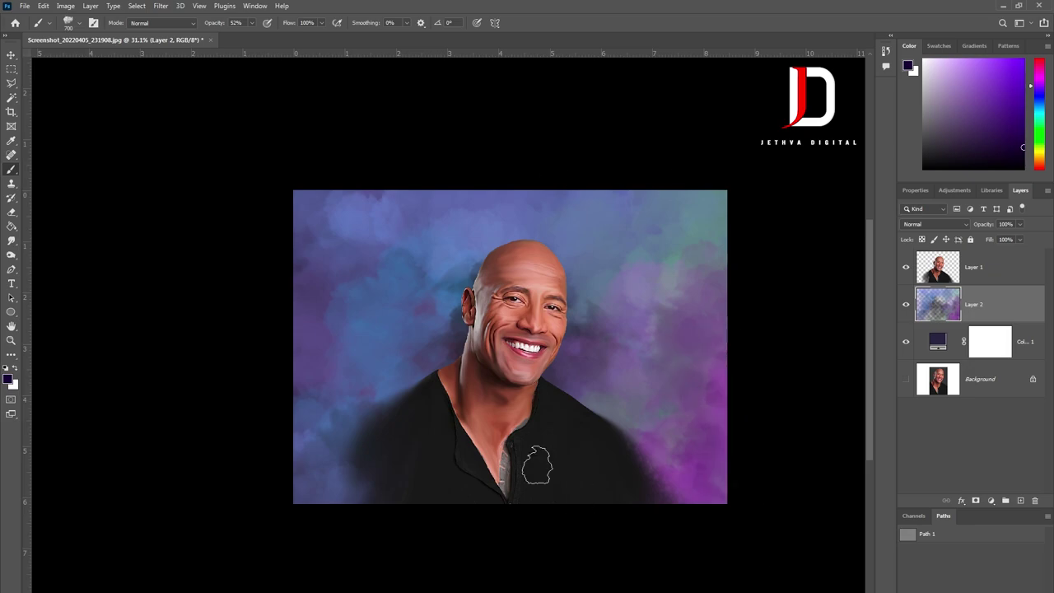
{"action": "scroll", "coordinate": [579, 441], "scroll_direction": "up", "scroll_amount": 2}
{"action": "scroll", "coordinate": [576, 518], "scroll_direction": "down", "scroll_amount": 2}
{"action": "scroll", "coordinate": [663, 478], "scroll_direction": "up", "scroll_amount": 1}
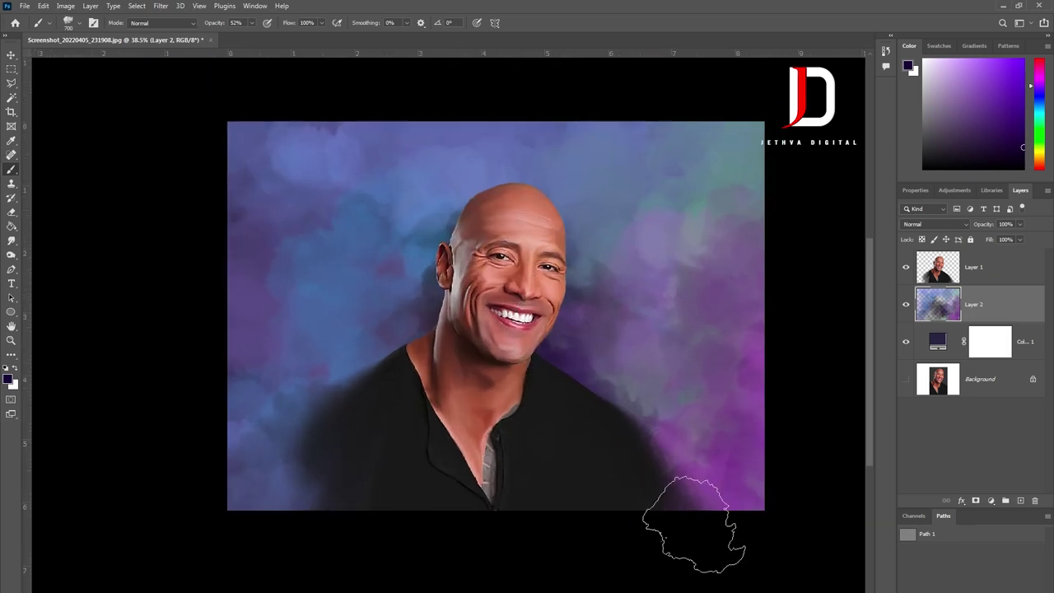
{"action": "scroll", "coordinate": [588, 400], "scroll_direction": "down", "scroll_amount": 2}
{"action": "scroll", "coordinate": [509, 396], "scroll_direction": "up", "scroll_amount": 3}
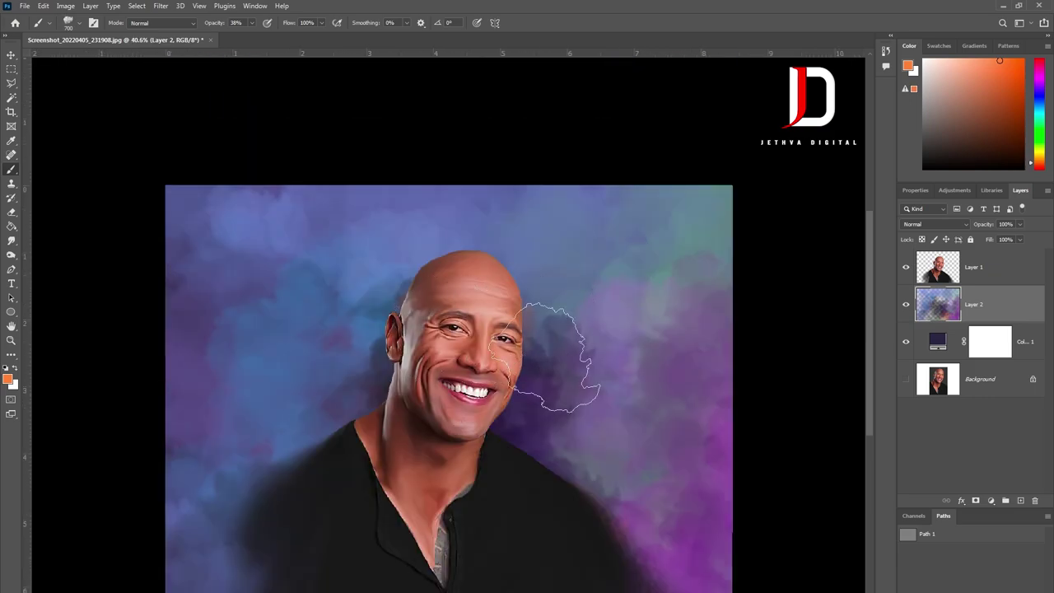
{"action": "left_click", "coordinate": [490, 387], "text": "alt"}
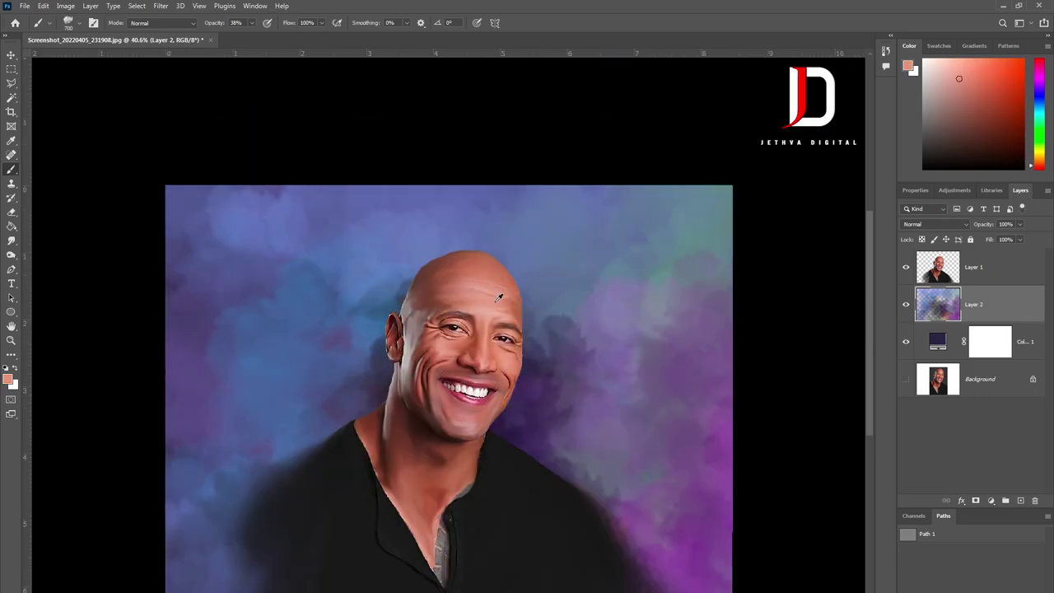
{"action": "scroll", "coordinate": [510, 309], "scroll_direction": "down", "scroll_amount": 2}
{"action": "scroll", "coordinate": [494, 346], "scroll_direction": "down", "scroll_amount": 1}
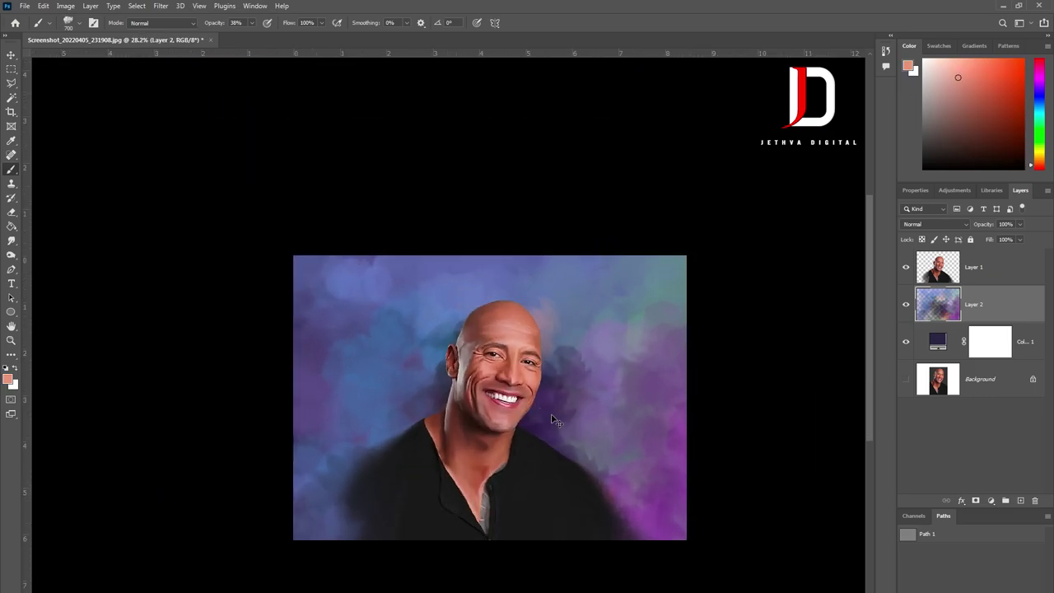
{"action": "left_click", "coordinate": [441, 379], "text": "alt"}
{"action": "scroll", "coordinate": [612, 400], "scroll_direction": "up", "scroll_amount": 1}
{"action": "scroll", "coordinate": [634, 329], "scroll_direction": "up", "scroll_amount": 1}
{"action": "scroll", "coordinate": [576, 371], "scroll_direction": "down", "scroll_amount": 3}
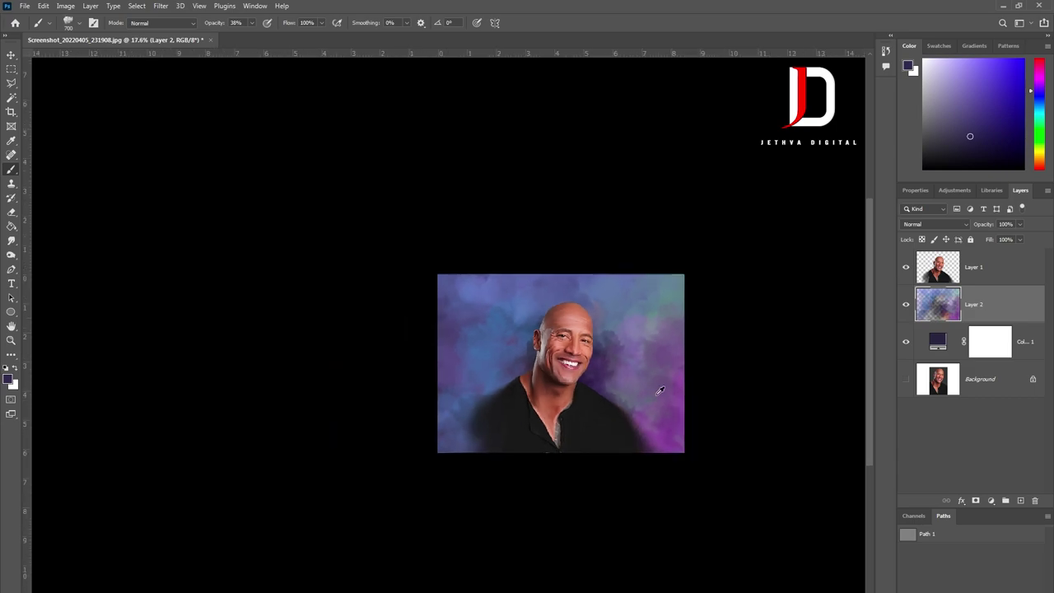
{"action": "scroll", "coordinate": [354, 379], "scroll_direction": "up", "scroll_amount": 4}
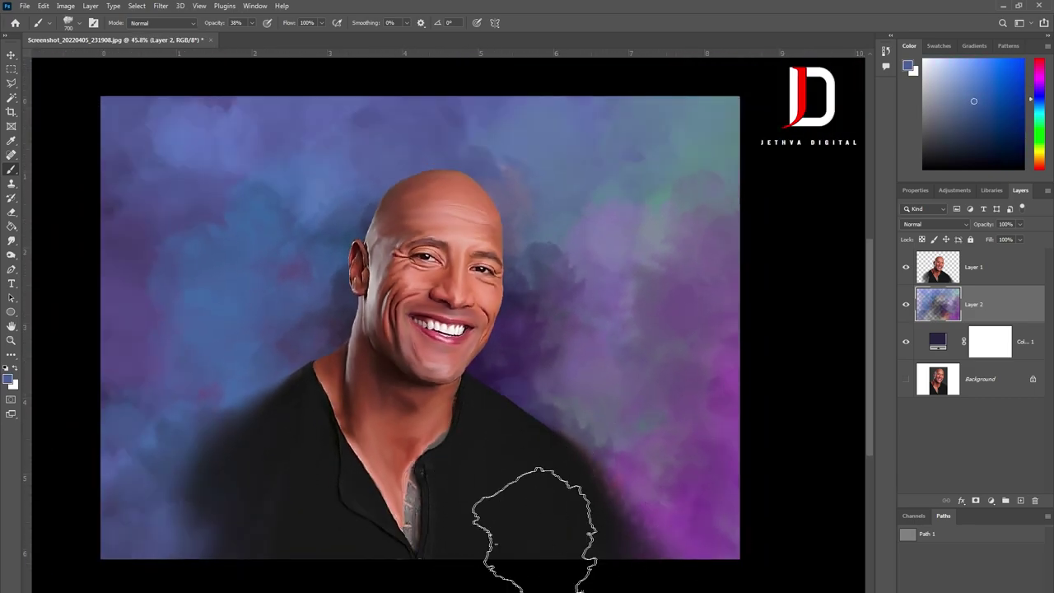
{"action": "scroll", "coordinate": [702, 505], "scroll_direction": "down", "scroll_amount": 1}
{"action": "left_click", "coordinate": [165, 480], "text": "alt"}
{"action": "scroll", "coordinate": [412, 560], "scroll_direction": "up", "scroll_amount": 1}
{"action": "scroll", "coordinate": [412, 559], "scroll_direction": "up", "scroll_amount": 1}
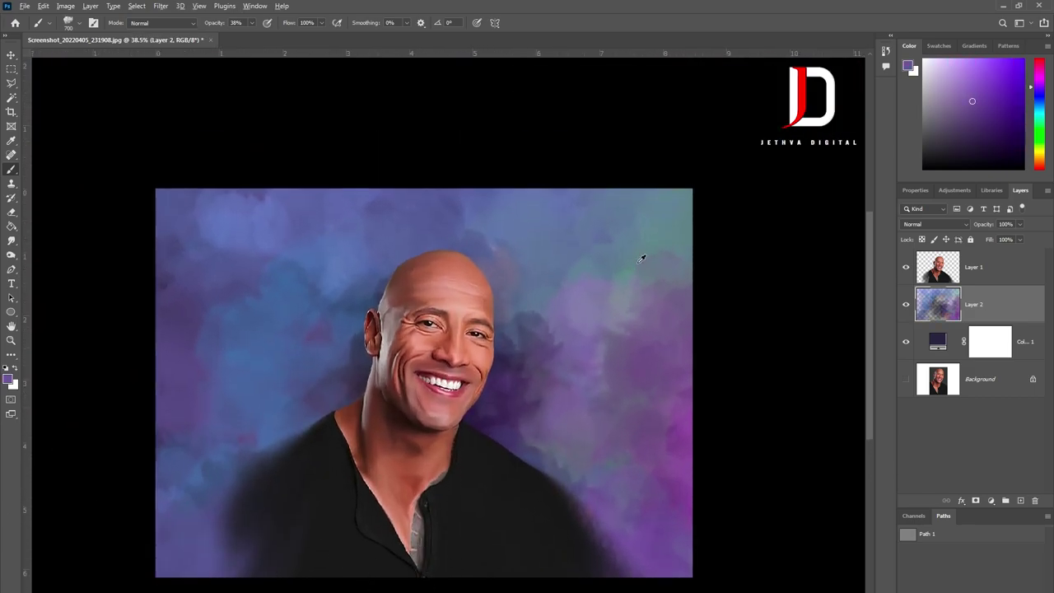
{"action": "left_click", "coordinate": [165, 501], "text": "alt"}
{"action": "scroll", "coordinate": [164, 501], "scroll_direction": "down", "scroll_amount": 1}
{"action": "left_click_drag", "start_coordinate": [294, 540], "coordinate": [446, 426]}
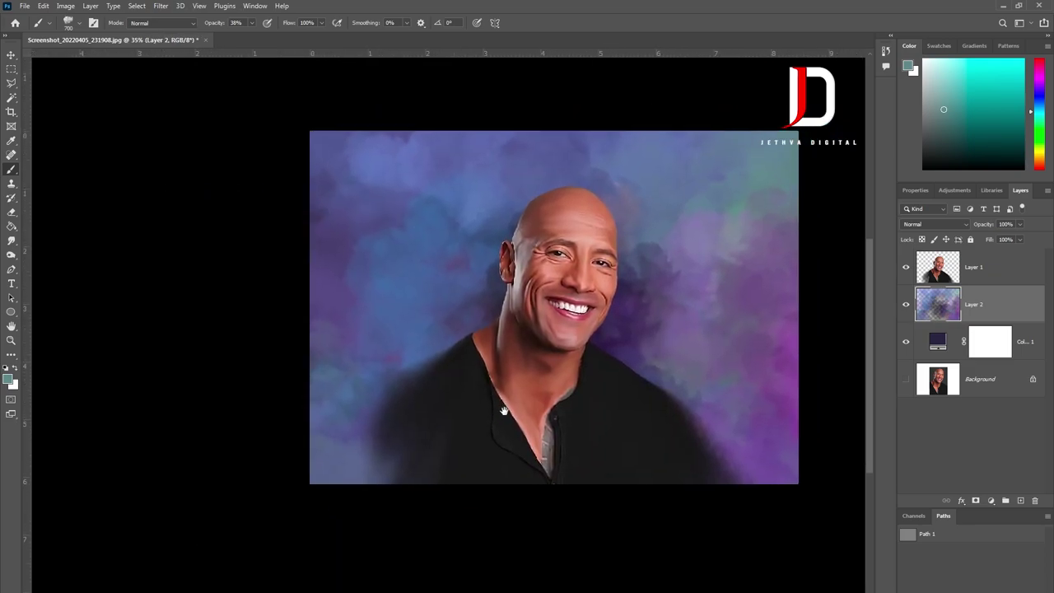
Step: Try light blue-grey, dark blue and purple paint colours, ending on purple
{"action": "scroll", "coordinate": [601, 287], "scroll_direction": "up", "scroll_amount": 2}
{"action": "left_click", "coordinate": [617, 321], "text": "alt"}
{"action": "scroll", "coordinate": [617, 321], "scroll_direction": "down", "scroll_amount": 2}
{"action": "left_click", "coordinate": [518, 386], "text": "alt"}
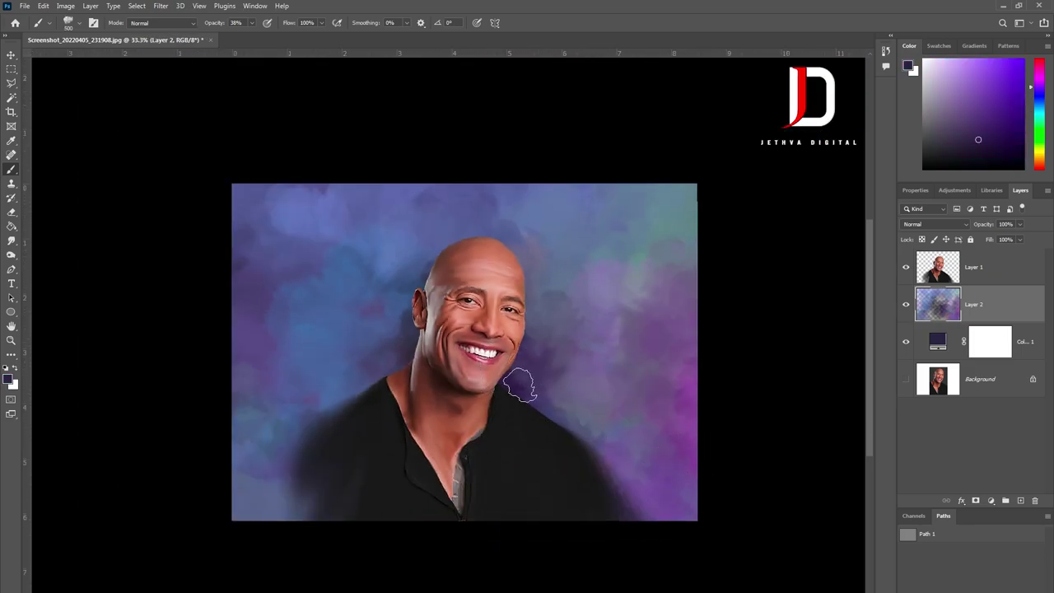
{"action": "scroll", "coordinate": [565, 420], "scroll_direction": "down", "scroll_amount": 1}
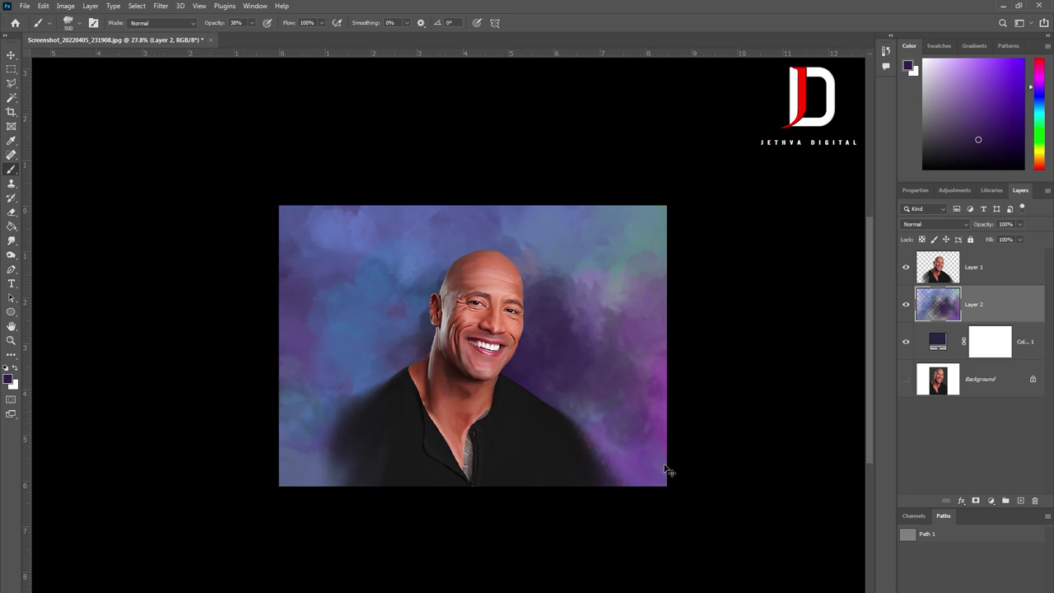
{"action": "scroll", "coordinate": [565, 313], "scroll_direction": "up", "scroll_amount": 2}
{"action": "scroll", "coordinate": [578, 338], "scroll_direction": "up", "scroll_amount": 2}
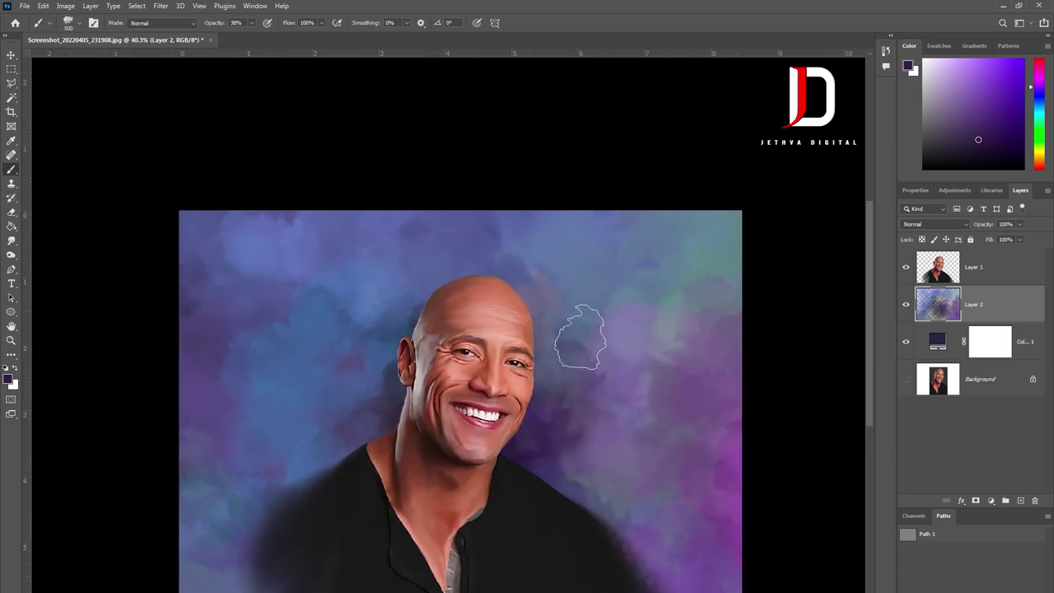
{"action": "scroll", "coordinate": [679, 403], "scroll_direction": "down", "scroll_amount": 1}
{"action": "scroll", "coordinate": [708, 483], "scroll_direction": "down", "scroll_amount": 1}
{"action": "scroll", "coordinate": [634, 498], "scroll_direction": "up", "scroll_amount": 1}
{"action": "scroll", "coordinate": [700, 348], "scroll_direction": "down", "scroll_amount": 1}
{"action": "scroll", "coordinate": [654, 485], "scroll_direction": "down", "scroll_amount": 2}
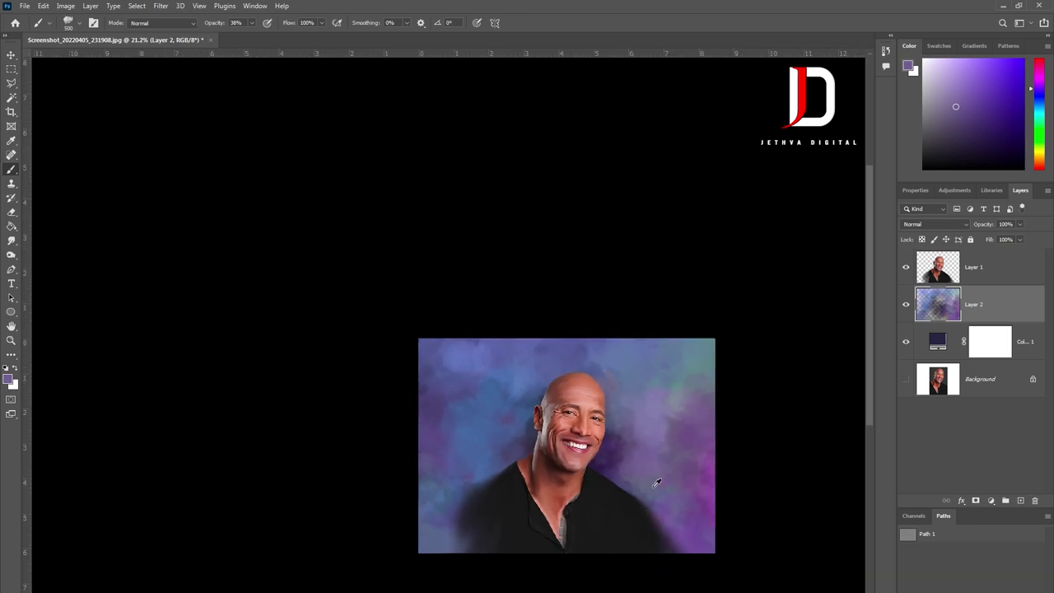
{"action": "scroll", "coordinate": [347, 435], "scroll_direction": "up", "scroll_amount": 2}
{"action": "left_click", "coordinate": [347, 434], "text": "alt"}
{"action": "left_click", "coordinate": [374, 565], "text": "alt"}
{"action": "scroll", "coordinate": [374, 564], "scroll_direction": "up", "scroll_amount": 2}
{"action": "left_click", "coordinate": [466, 425], "text": "alt"}
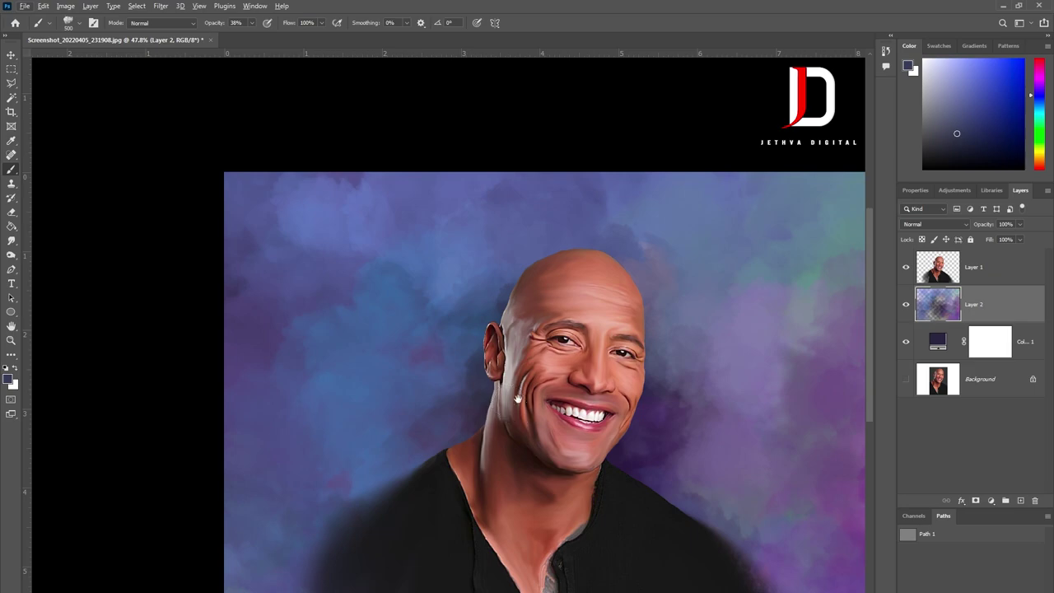
{"action": "scroll", "coordinate": [518, 399], "scroll_direction": "down", "scroll_amount": 1}
{"action": "left_click", "coordinate": [505, 354], "text": "alt"}
{"action": "scroll", "coordinate": [652, 463], "scroll_direction": "down", "scroll_amount": 2}
{"action": "left_click", "coordinate": [661, 412], "text": "alt"}
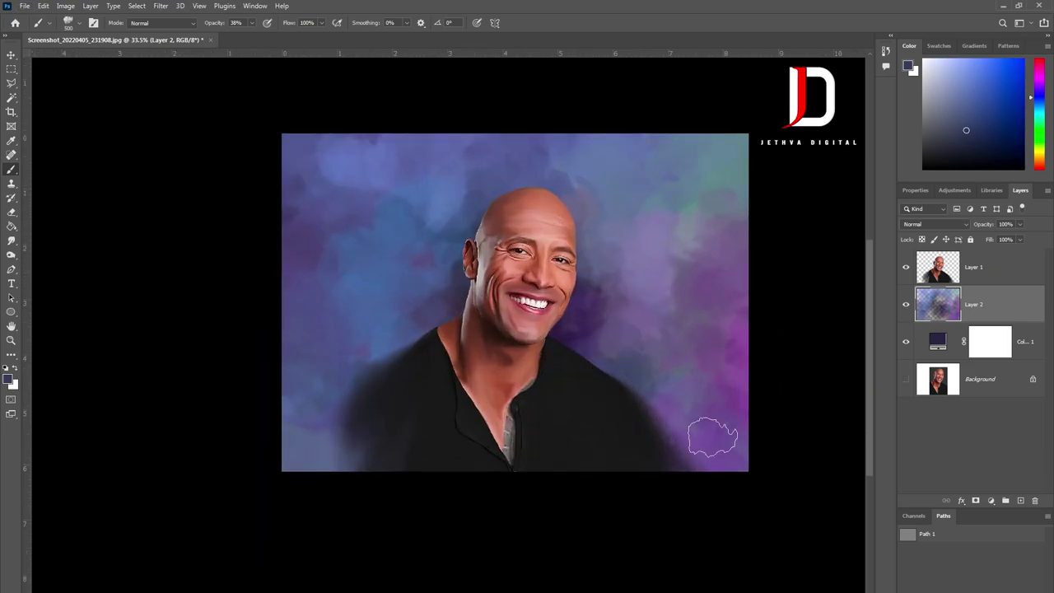
{"action": "scroll", "coordinate": [682, 387], "scroll_direction": "down", "scroll_amount": 1}
{"action": "scroll", "coordinate": [705, 529], "scroll_direction": "up", "scroll_amount": 2}
{"action": "scroll", "coordinate": [735, 514], "scroll_direction": "up", "scroll_amount": 1}
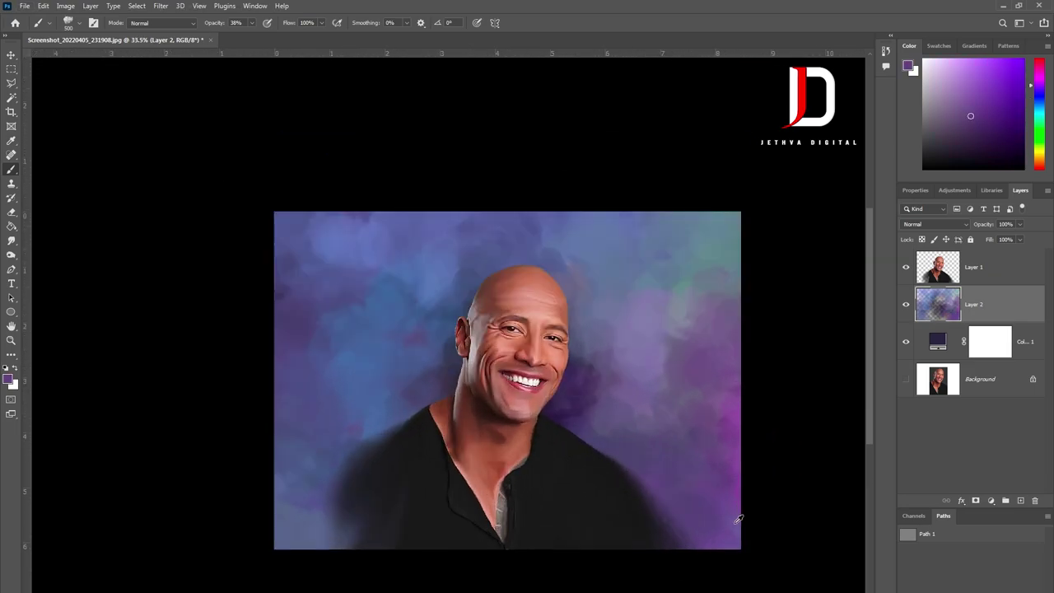
{"action": "scroll", "coordinate": [731, 515], "scroll_direction": "up", "scroll_amount": 2}
{"action": "scroll", "coordinate": [662, 482], "scroll_direction": "down", "scroll_amount": 2}
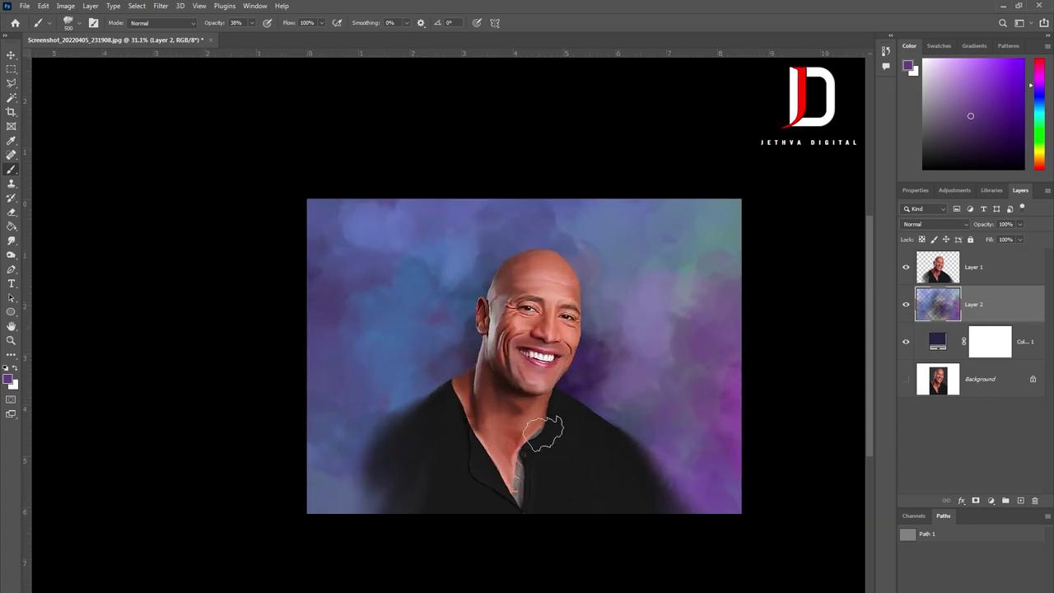
Step: At 54% opacity and brush size 1500, paint darker blue into the lower-right background
{"action": "key", "text": "5"}
{"action": "key", "text": "4"}
{"action": "key", "text": "bracketright"}
{"action": "key", "text": "bracketright"}
{"action": "key", "text": "bracketright"}
{"action": "key", "text": "bracketright"}
{"action": "key", "text": "bracketright"}
{"action": "key", "text": "bracketright"}
{"action": "scroll", "coordinate": [823, 529], "scroll_direction": "down", "scroll_amount": 1}
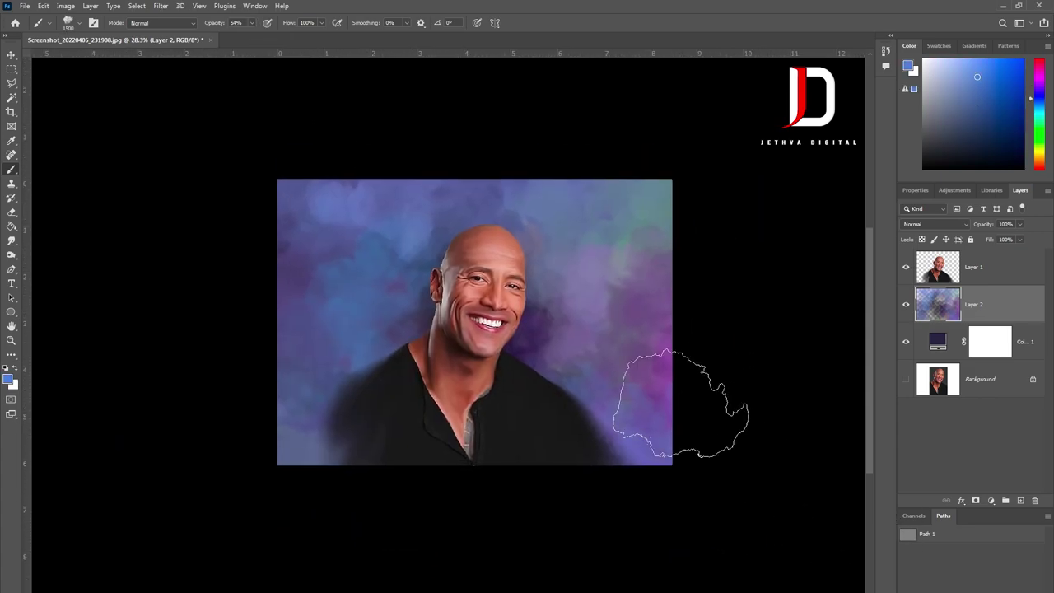
{"action": "scroll", "coordinate": [683, 412], "scroll_direction": "up", "scroll_amount": 2}
{"action": "left_click", "coordinate": [9, 378]}
{"action": "left_click", "coordinate": [1010, 260]}
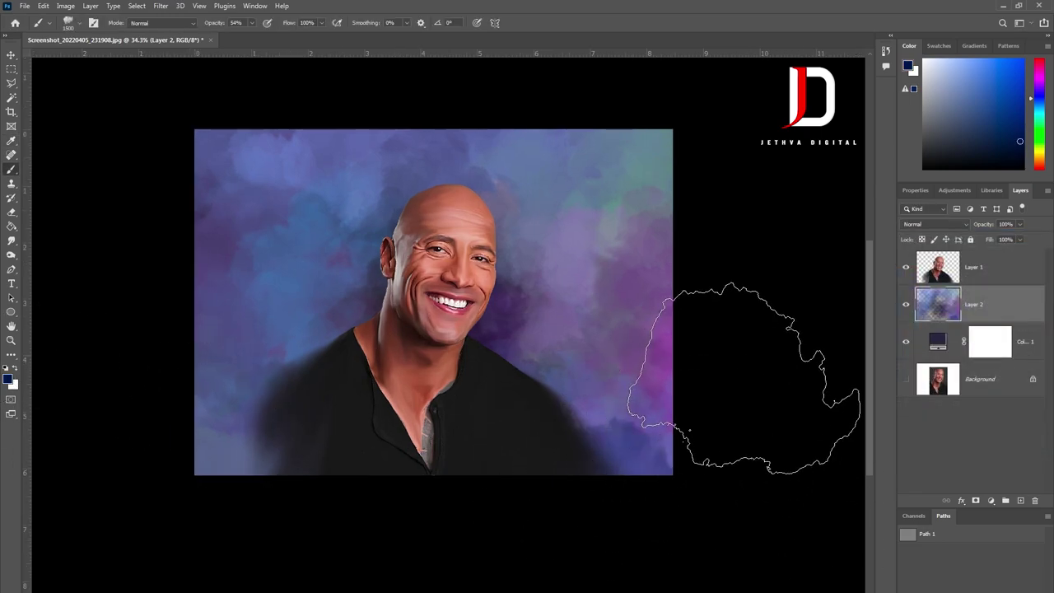
{"action": "scroll", "coordinate": [770, 387], "scroll_direction": "up", "scroll_amount": 1}
{"action": "left_click_drag", "start_coordinate": [431, 381], "coordinate": [489, 425]}
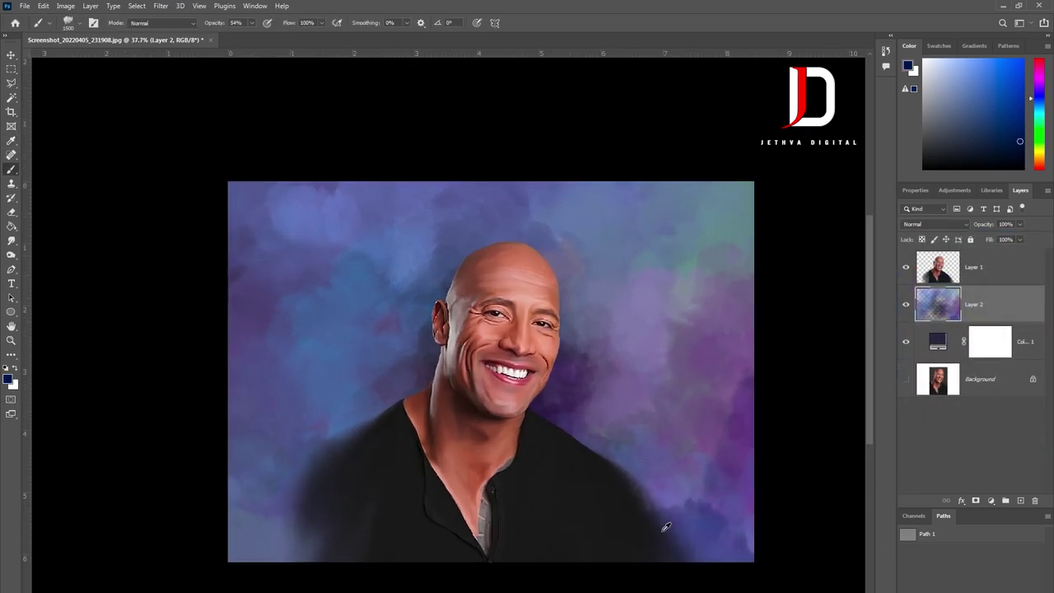
Step: Add Layer 3 and paint light blue strokes at 78% opacity over the shirt bottom
{"action": "left_click", "coordinate": [1020, 500]}
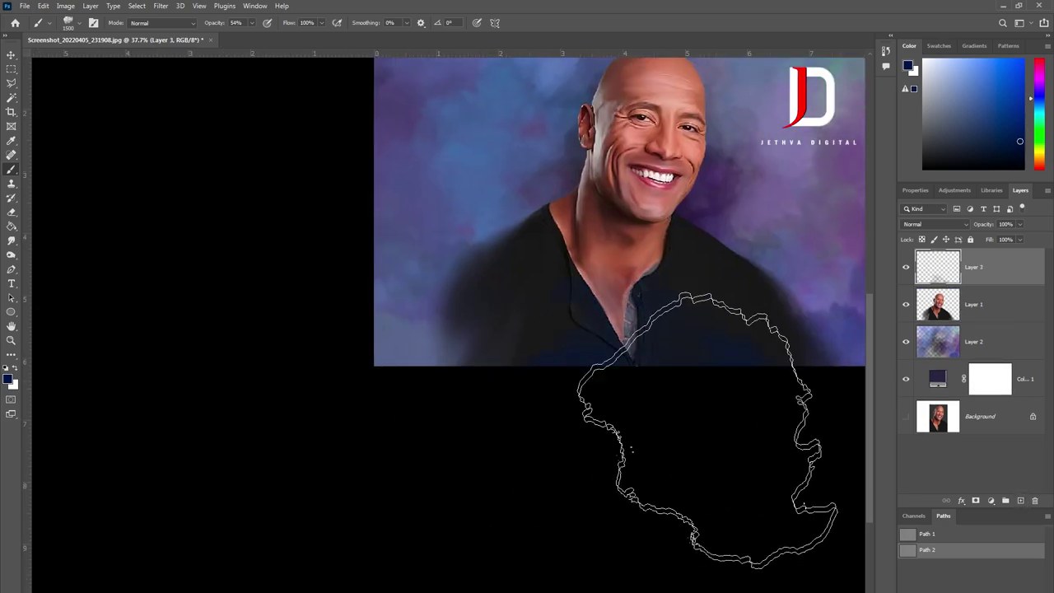
{"action": "scroll", "coordinate": [450, 370], "scroll_direction": "down", "scroll_amount": 2}
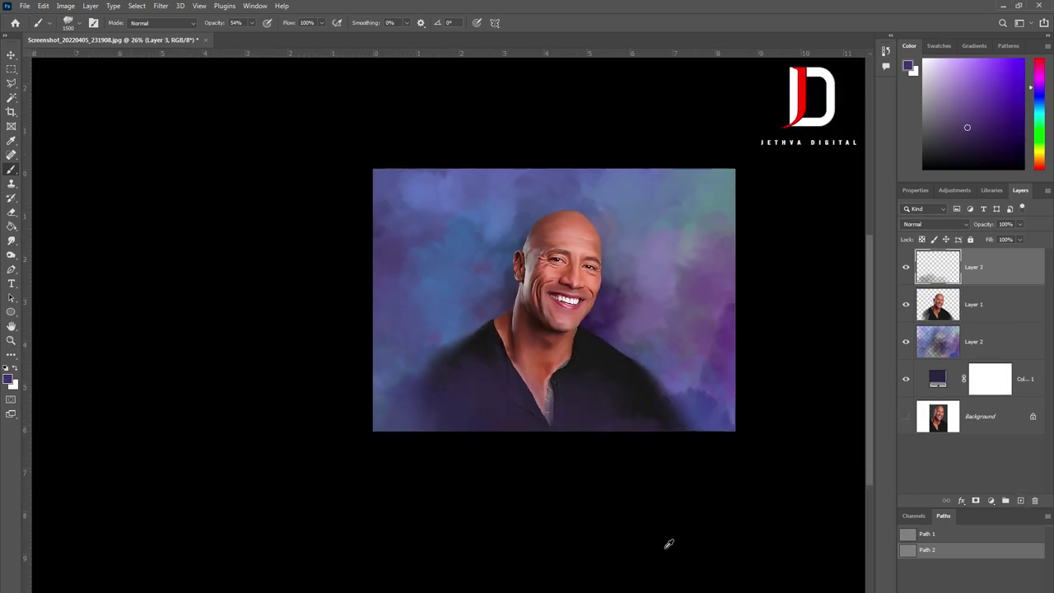
{"action": "scroll", "coordinate": [601, 461], "scroll_direction": "up", "scroll_amount": 1}
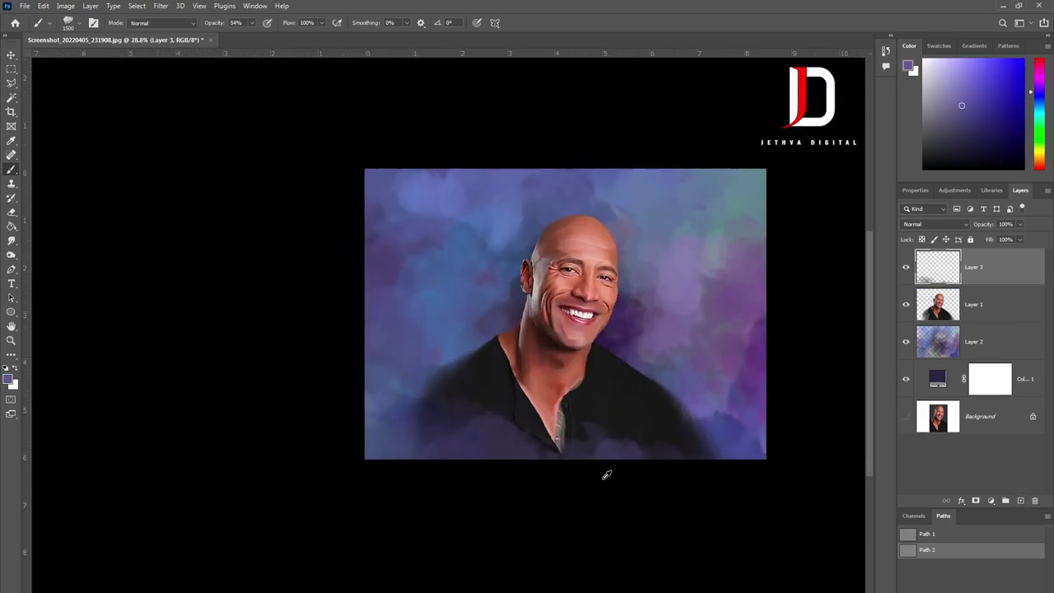
{"action": "left_click", "coordinate": [624, 309], "text": "alt"}
{"action": "scroll", "coordinate": [741, 522], "scroll_direction": "up", "scroll_amount": 1}
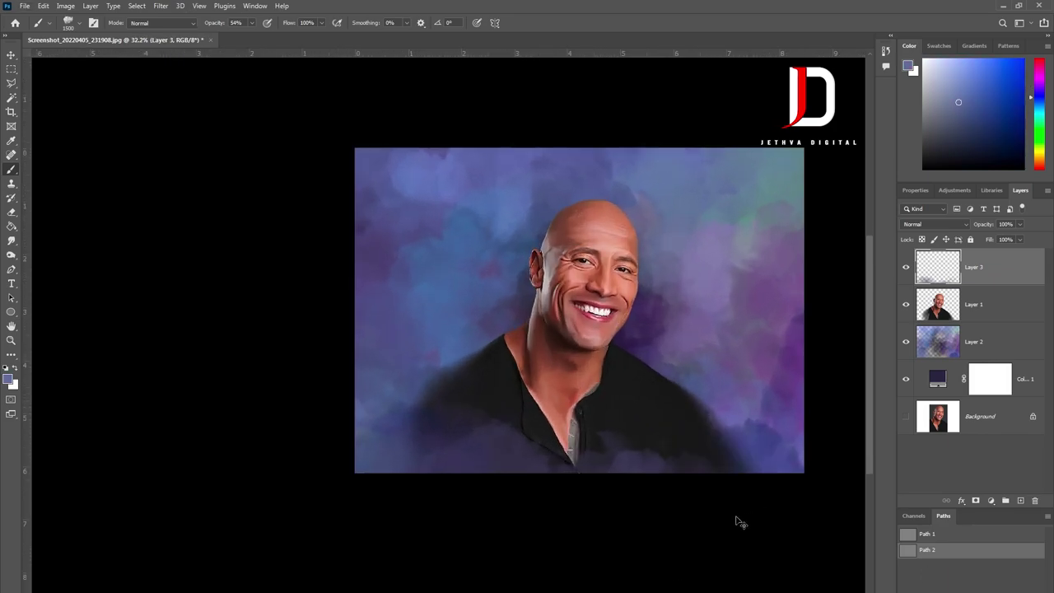
{"action": "scroll", "coordinate": [749, 531], "scroll_direction": "up", "scroll_amount": 1}
{"action": "key", "text": "7"}
{"action": "key", "text": "8"}
{"action": "scroll", "coordinate": [788, 518], "scroll_direction": "down", "scroll_amount": 2}
{"action": "scroll", "coordinate": [769, 571], "scroll_direction": "down", "scroll_amount": 1}
{"action": "scroll", "coordinate": [741, 576], "scroll_direction": "up", "scroll_amount": 2}
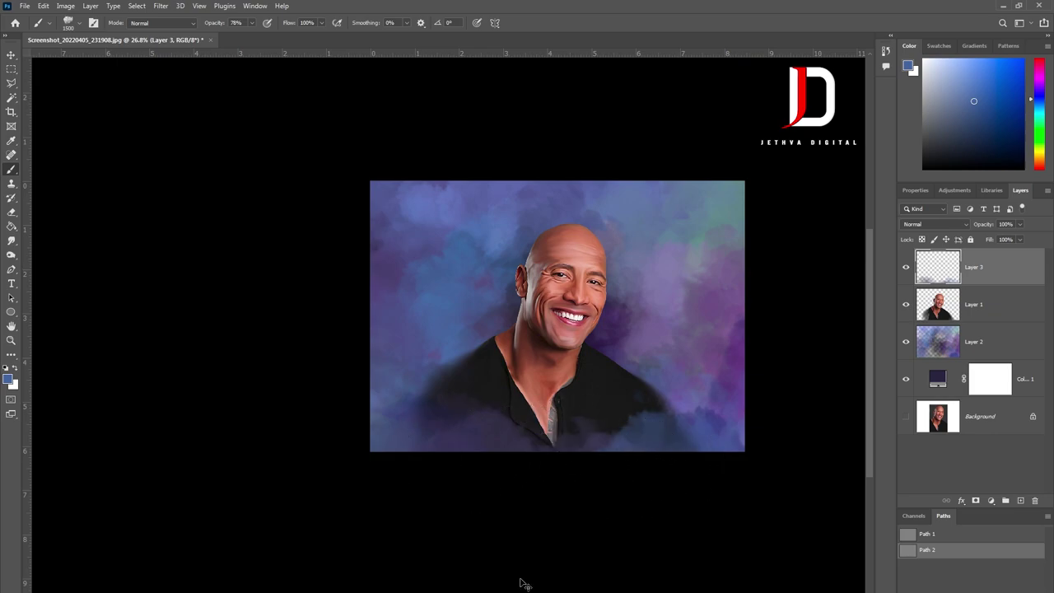
{"action": "left_click_drag", "start_coordinate": [501, 444], "coordinate": [527, 474]}
{"action": "scroll", "coordinate": [613, 514], "scroll_direction": "up", "scroll_amount": 2}
{"action": "scroll", "coordinate": [593, 507], "scroll_direction": "up", "scroll_amount": 2}
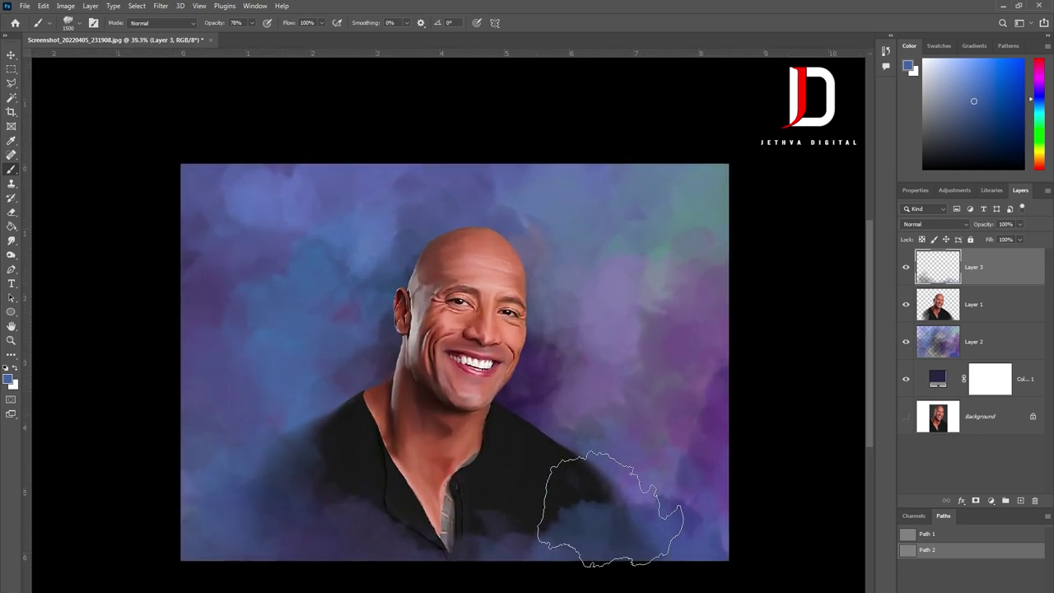
{"action": "scroll", "coordinate": [643, 494], "scroll_direction": "up", "scroll_amount": 1}
Step: Adjust Layer 2's Hue/Saturation to Hue -5 and Saturation +15 for a bluer background
{"action": "key", "text": "ctrl+u"}
{"action": "key", "text": "Escape"}
{"action": "left_click", "coordinate": [971, 341]}
{"action": "key", "text": "ctrl+u"}
{"action": "left_click_drag", "start_coordinate": [851, 372], "coordinate": [846, 344]}
{"action": "left_click", "coordinate": [958, 422]}
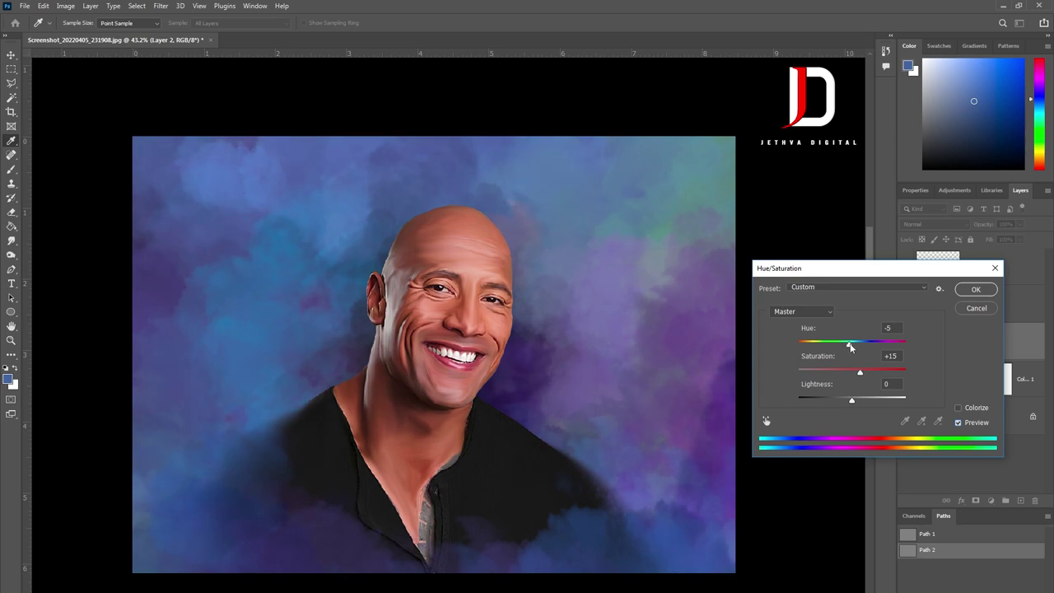
Step: Apply the Hue -5 / Saturation +15 change, then ready the Smudge tool on Layer 1's eye area
{"action": "left_click", "coordinate": [976, 308]}
{"action": "key", "text": "v"}
{"action": "scroll", "coordinate": [500, 380], "scroll_direction": "up", "scroll_amount": 3}
{"action": "key", "text": "b"}
{"action": "scroll", "coordinate": [436, 412], "scroll_direction": "up", "scroll_amount": 8}
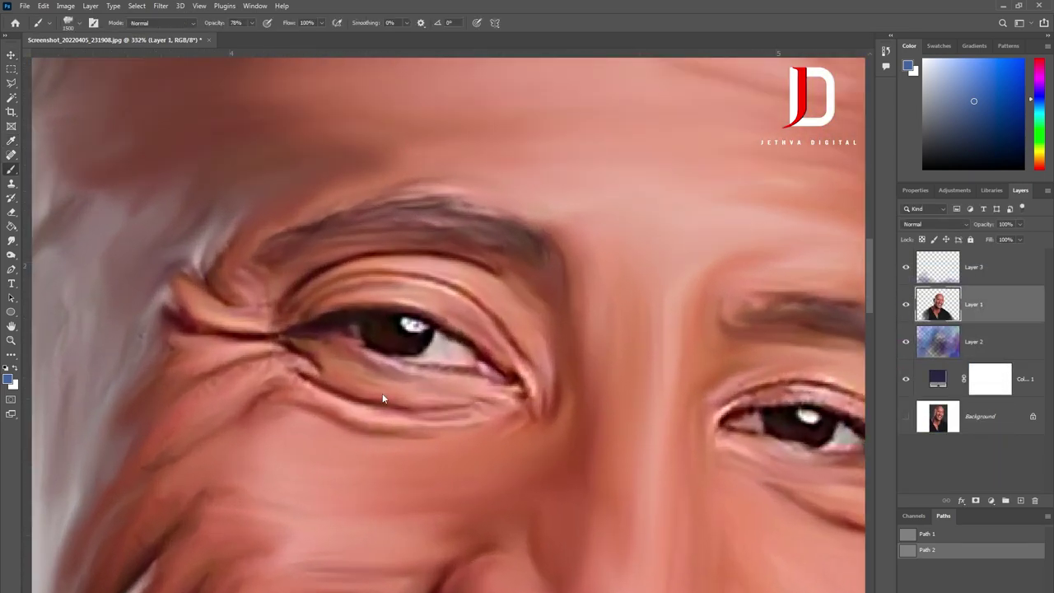
{"action": "key", "text": "r"}
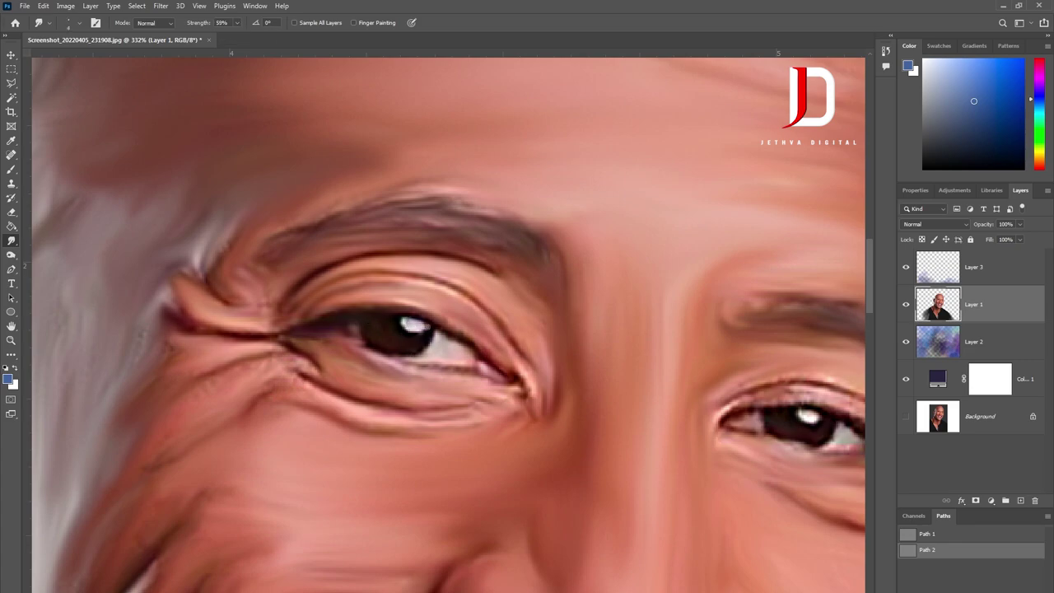
{"action": "key", "text": "ctrl+minus"}
{"action": "key", "text": "ctrl+minus"}
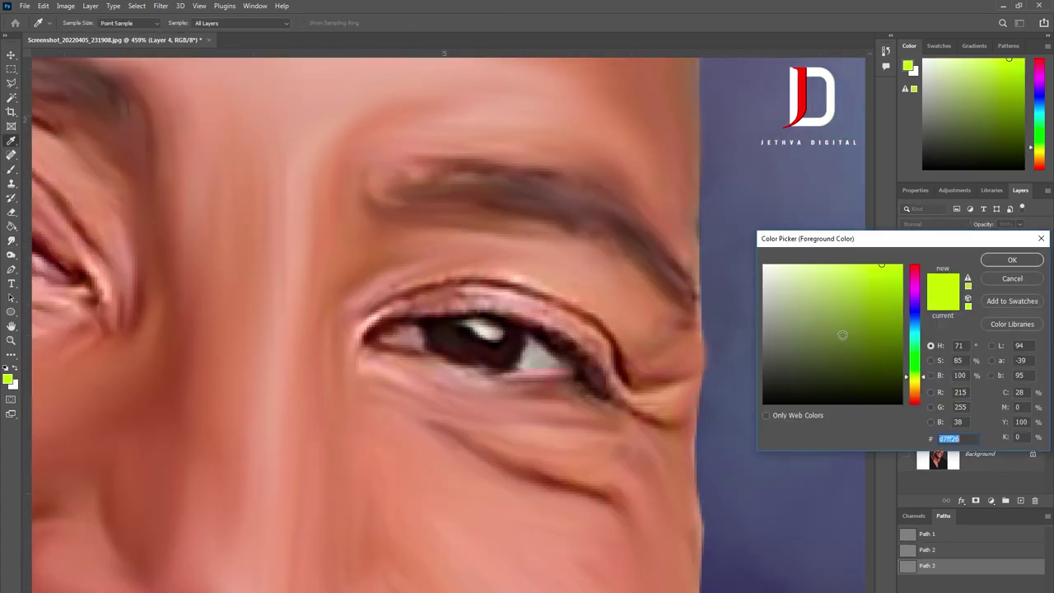
Step: Choose a blue iris colour and switch to the Brush
{"action": "left_click", "coordinate": [914, 322]}
{"action": "left_click", "coordinate": [1012, 260]}
{"action": "key", "text": "b"}
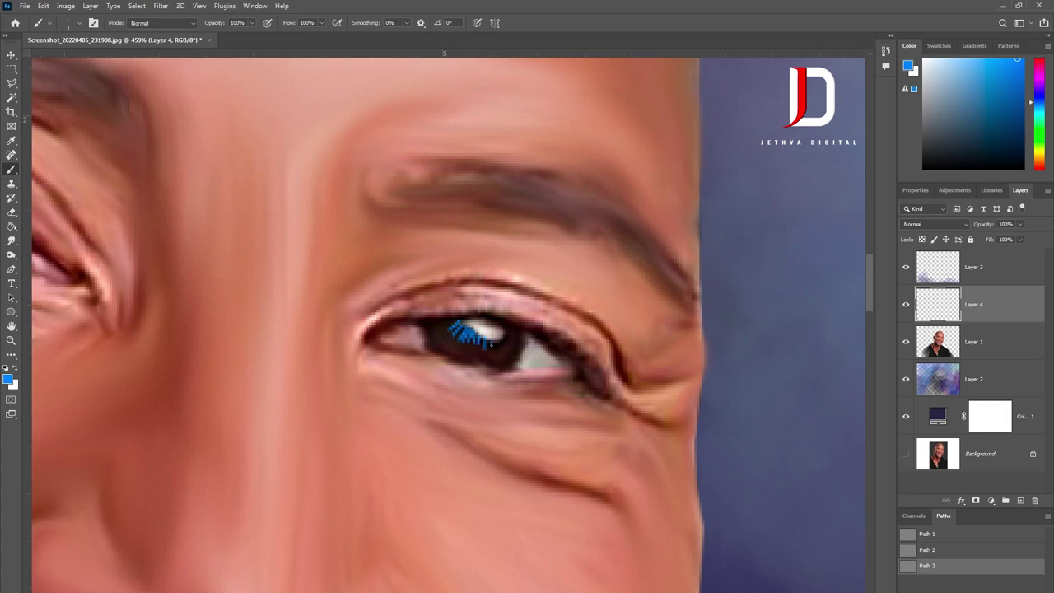
Step: Set the smudge strength to 26% for smoothing the skin near the ear
{"action": "scroll", "coordinate": [504, 338], "scroll_direction": "down", "scroll_amount": 3}
{"action": "scroll", "coordinate": [494, 341], "scroll_direction": "down", "scroll_amount": 2}
{"action": "scroll", "coordinate": [476, 344], "scroll_direction": "up", "scroll_amount": 5}
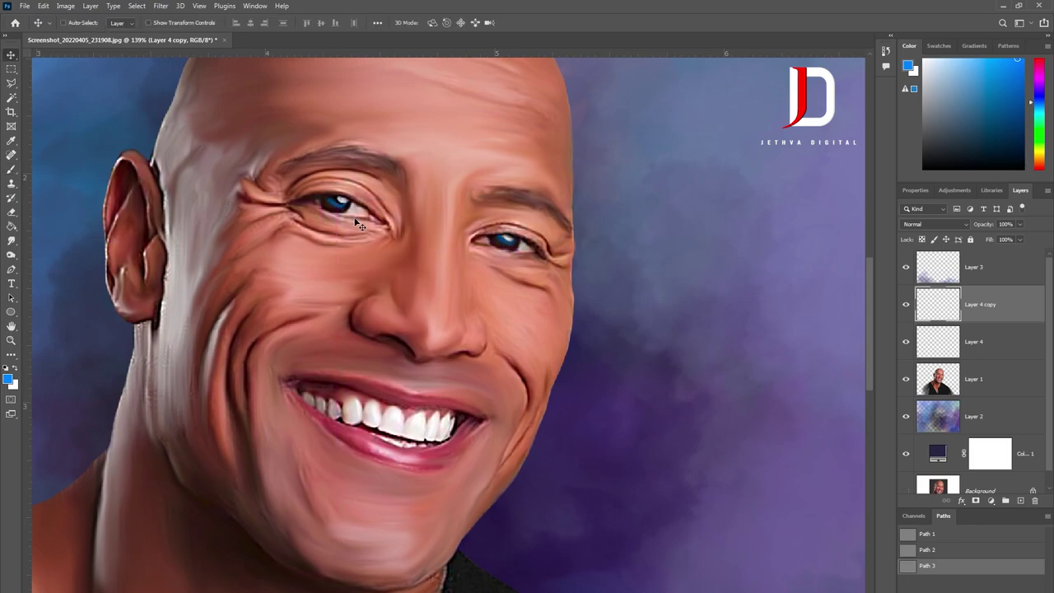
{"action": "scroll", "coordinate": [459, 293], "scroll_direction": "up", "scroll_amount": 7}
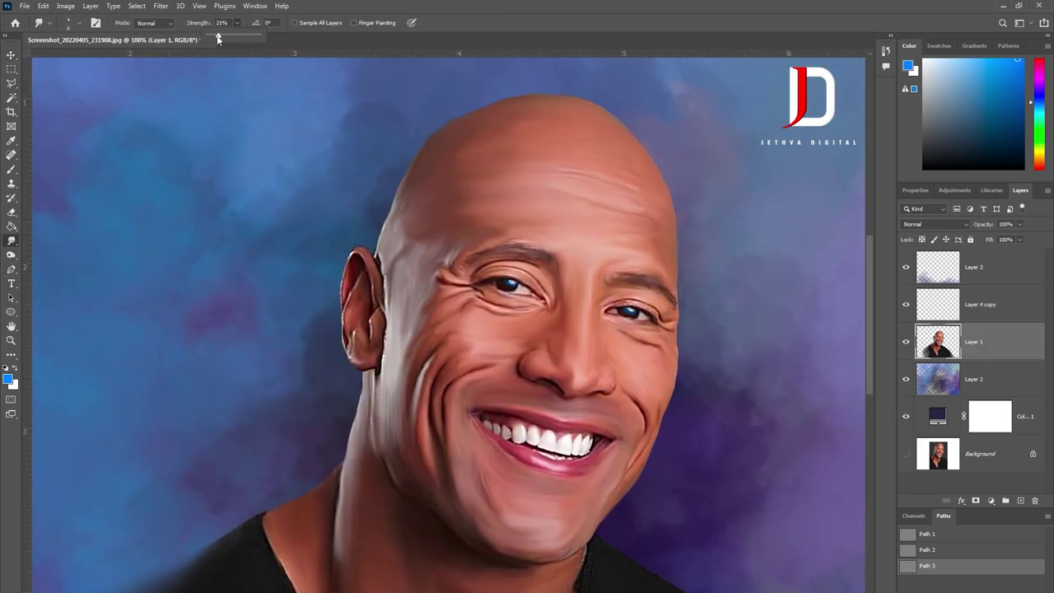
{"action": "left_click_drag", "start_coordinate": [218, 38], "coordinate": [221, 38]}
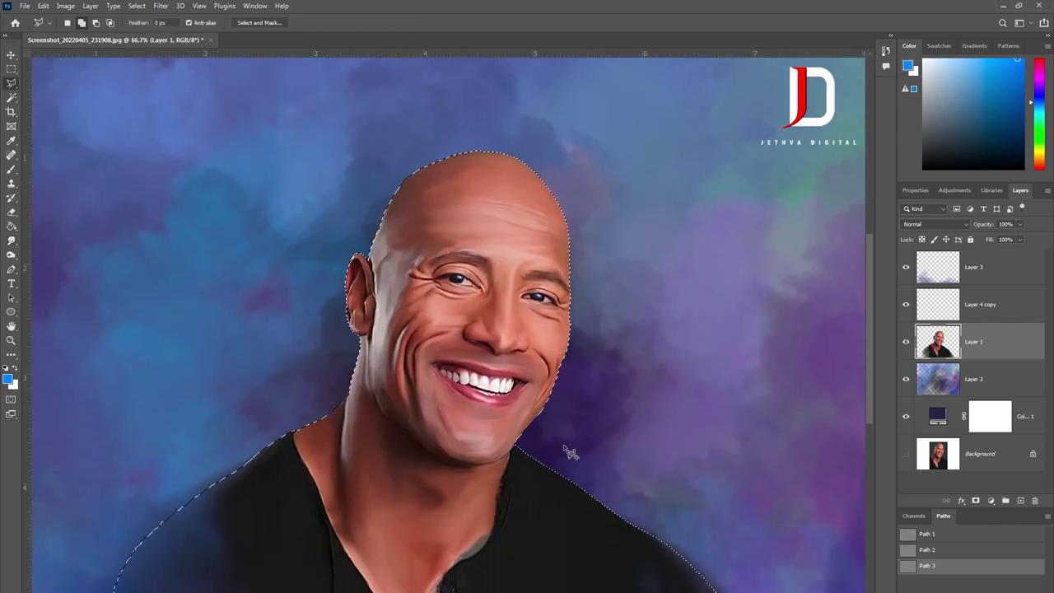
{"action": "scroll", "coordinate": [565, 452], "scroll_direction": "down", "scroll_amount": 2}
{"action": "left_click", "coordinate": [213, 545]}
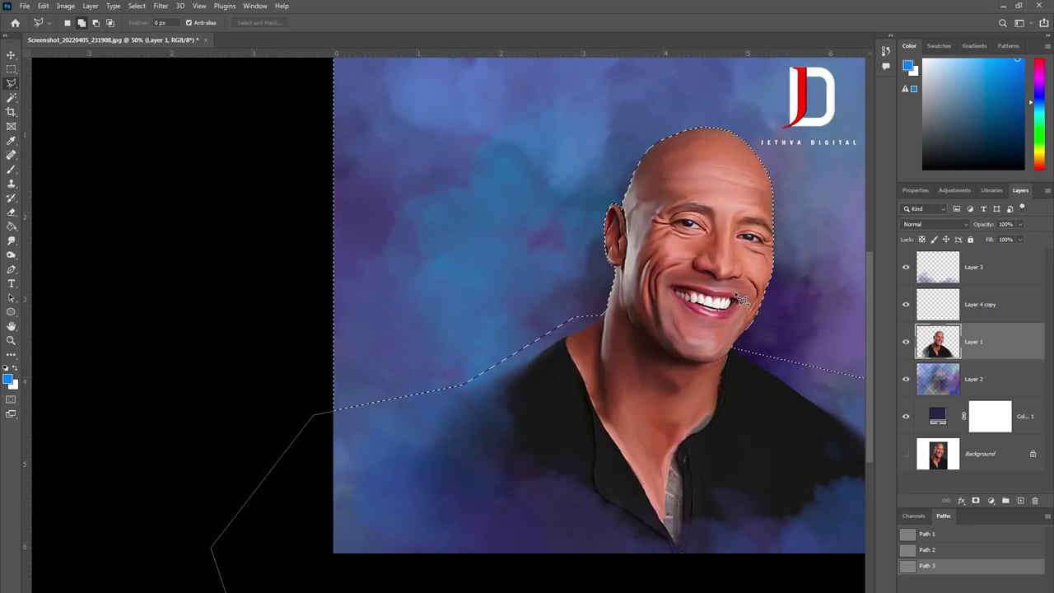
{"action": "scroll", "coordinate": [601, 285], "scroll_direction": "up", "scroll_amount": 3}
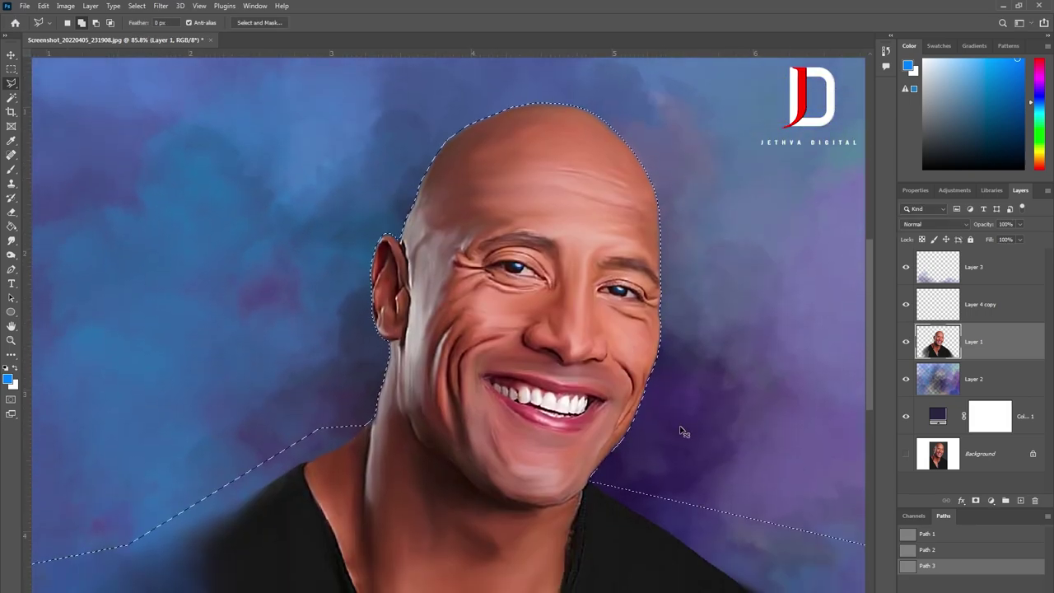
{"action": "right_click", "coordinate": [613, 342]}
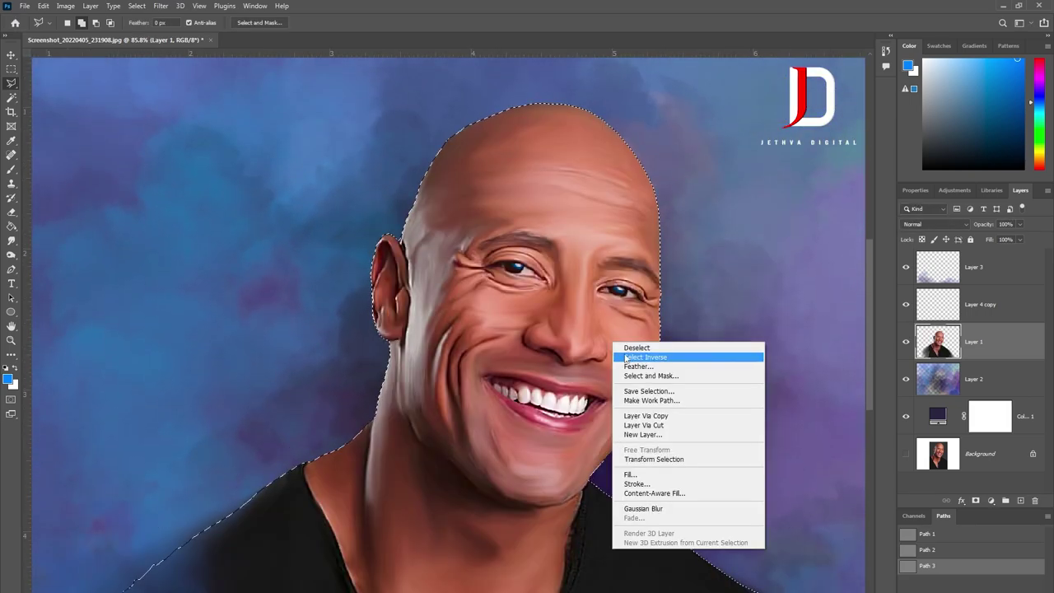
{"action": "left_click", "coordinate": [626, 357]}
{"action": "scroll", "coordinate": [644, 407], "scroll_direction": "down", "scroll_amount": 3}
{"action": "scroll", "coordinate": [621, 332], "scroll_direction": "up", "scroll_amount": 3}
{"action": "scroll", "coordinate": [544, 382], "scroll_direction": "down", "scroll_amount": 2}
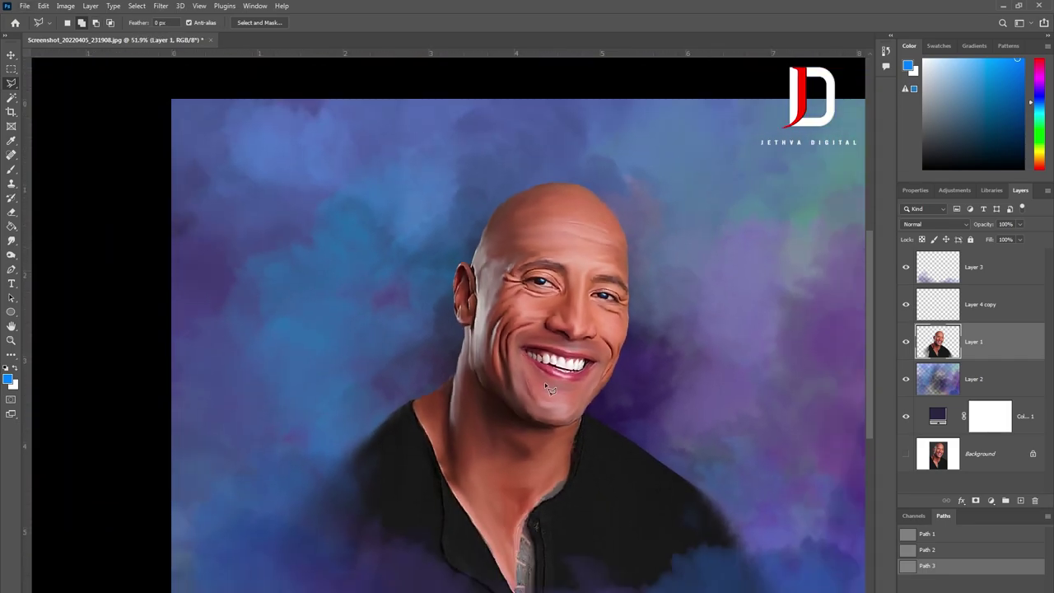
{"action": "scroll", "coordinate": [544, 383], "scroll_direction": "down", "scroll_amount": 2}
{"action": "scroll", "coordinate": [646, 370], "scroll_direction": "down", "scroll_amount": 3}
{"action": "scroll", "coordinate": [741, 395], "scroll_direction": "up", "scroll_amount": 2}
{"action": "scroll", "coordinate": [671, 380], "scroll_direction": "up", "scroll_amount": 4}
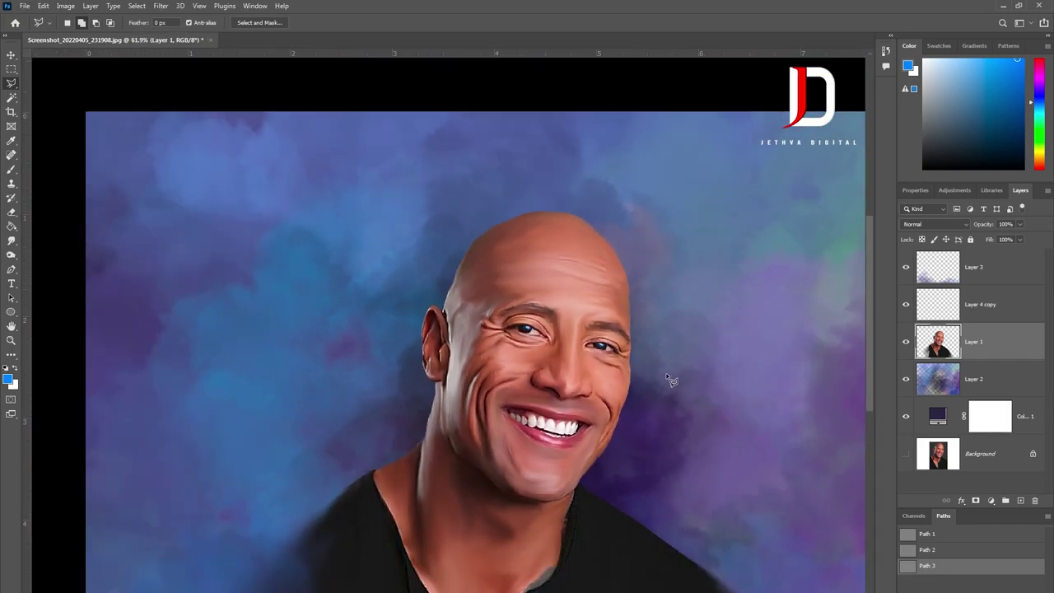
{"action": "scroll", "coordinate": [671, 380], "scroll_direction": "up", "scroll_amount": 3}
{"action": "scroll", "coordinate": [512, 365], "scroll_direction": "up", "scroll_amount": 2}
{"action": "scroll", "coordinate": [691, 398], "scroll_direction": "up", "scroll_amount": 1}
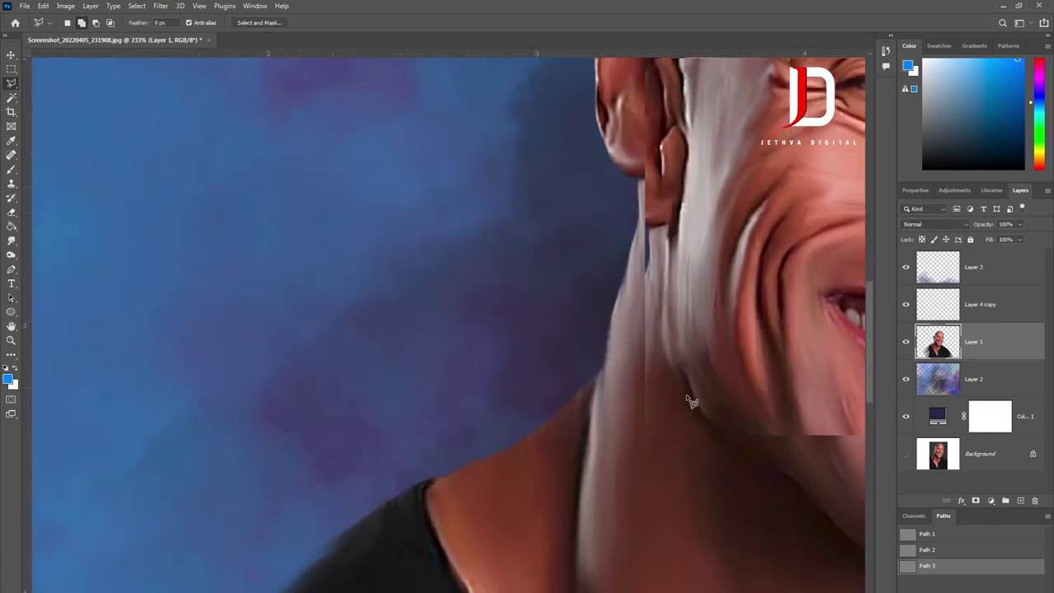
{"action": "scroll", "coordinate": [459, 296], "scroll_direction": "down", "scroll_amount": 2}
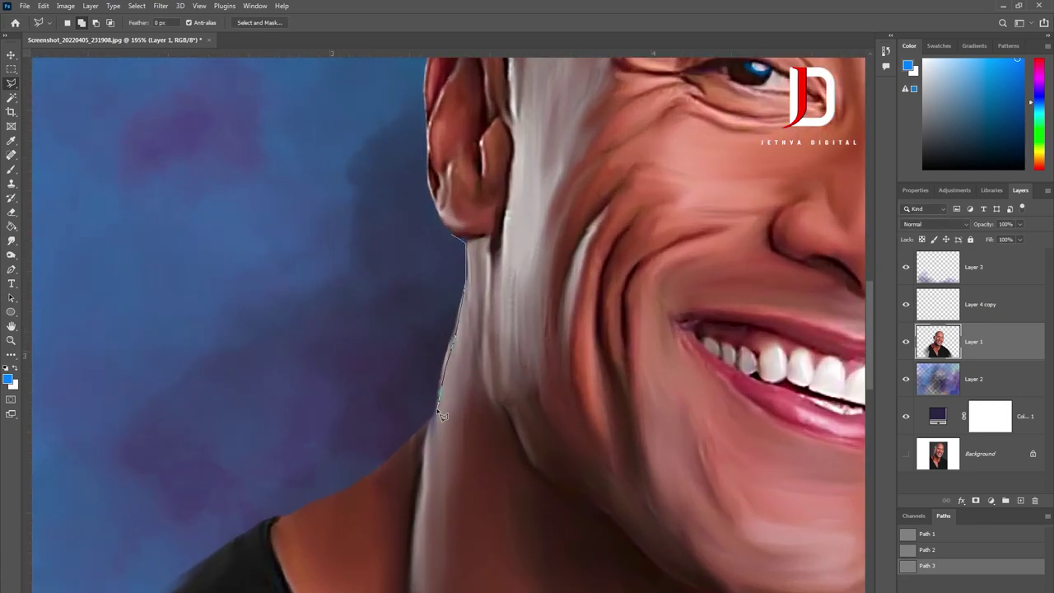
{"action": "scroll", "coordinate": [301, 326], "scroll_direction": "down", "scroll_amount": 2}
{"action": "scroll", "coordinate": [302, 321], "scroll_direction": "down", "scroll_amount": 3}
{"action": "scroll", "coordinate": [301, 309], "scroll_direction": "up", "scroll_amount": 3}
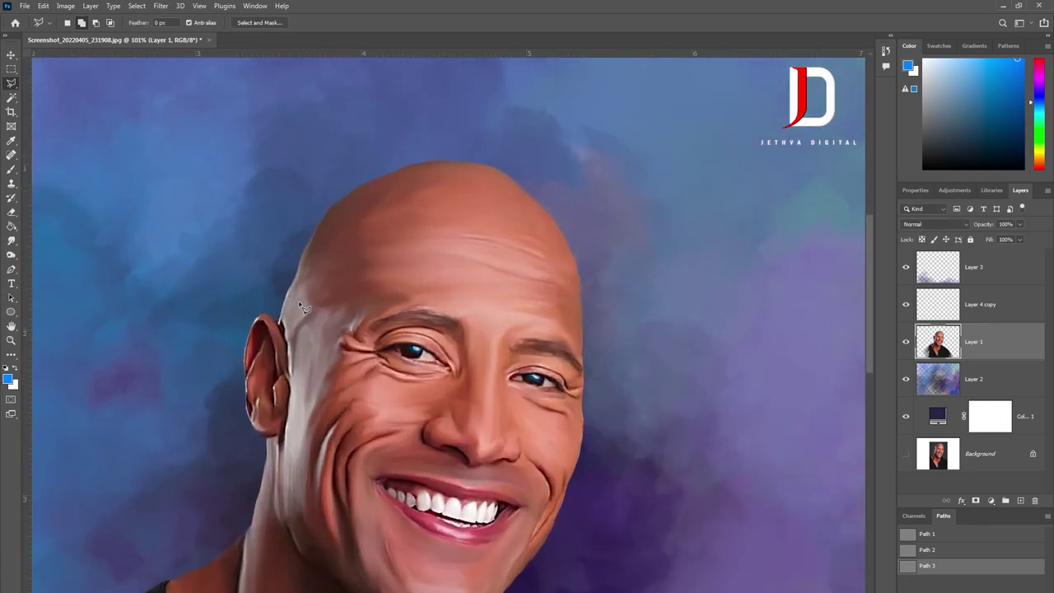
{"action": "scroll", "coordinate": [301, 306], "scroll_direction": "down", "scroll_amount": 2}
{"action": "key", "text": "r"}
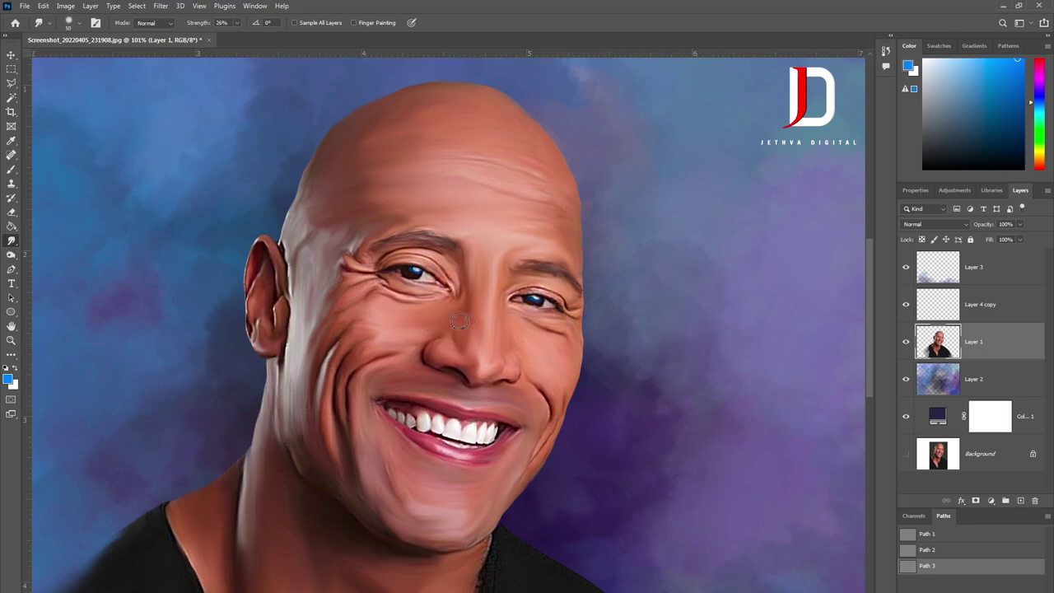
Step: Smudge the neck at 26% strength, extending a pale smear and darkening the shading
{"action": "scroll", "coordinate": [488, 338], "scroll_direction": "down", "scroll_amount": 3}
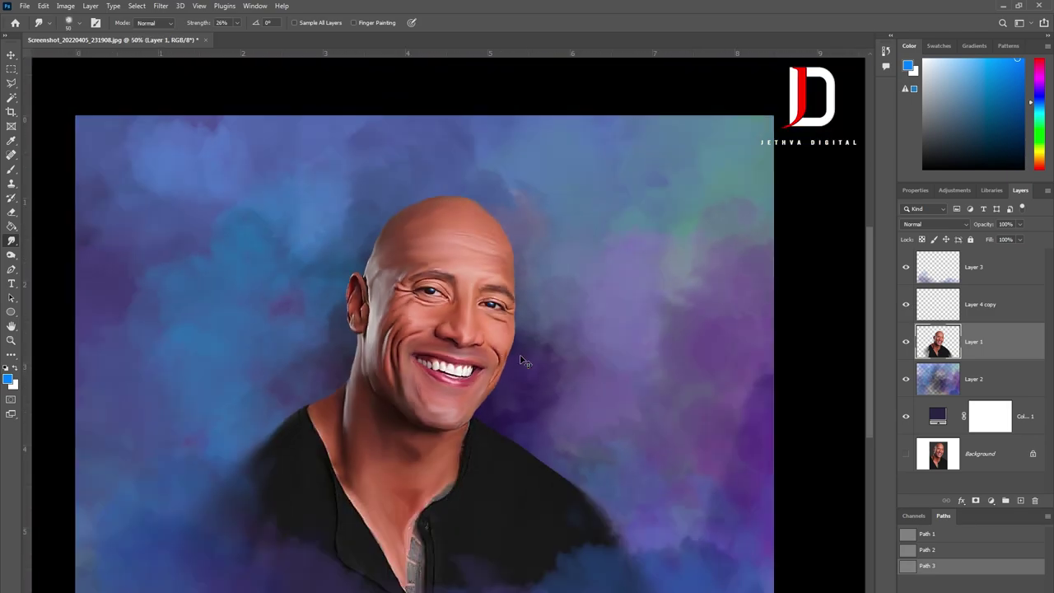
{"action": "scroll", "coordinate": [554, 149], "scroll_direction": "up", "scroll_amount": 5}
{"action": "key", "text": "ctrl+0"}
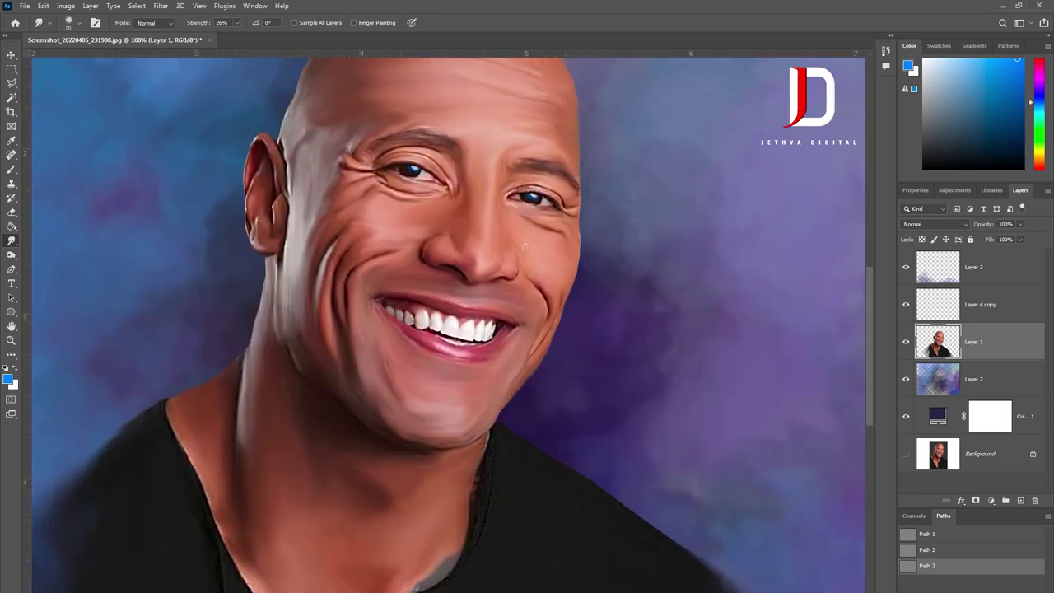
{"action": "key", "text": "ctrl+1"}
{"action": "scroll", "coordinate": [543, 340], "scroll_direction": "down", "scroll_amount": 3}
{"action": "scroll", "coordinate": [516, 362], "scroll_direction": "up", "scroll_amount": 5}
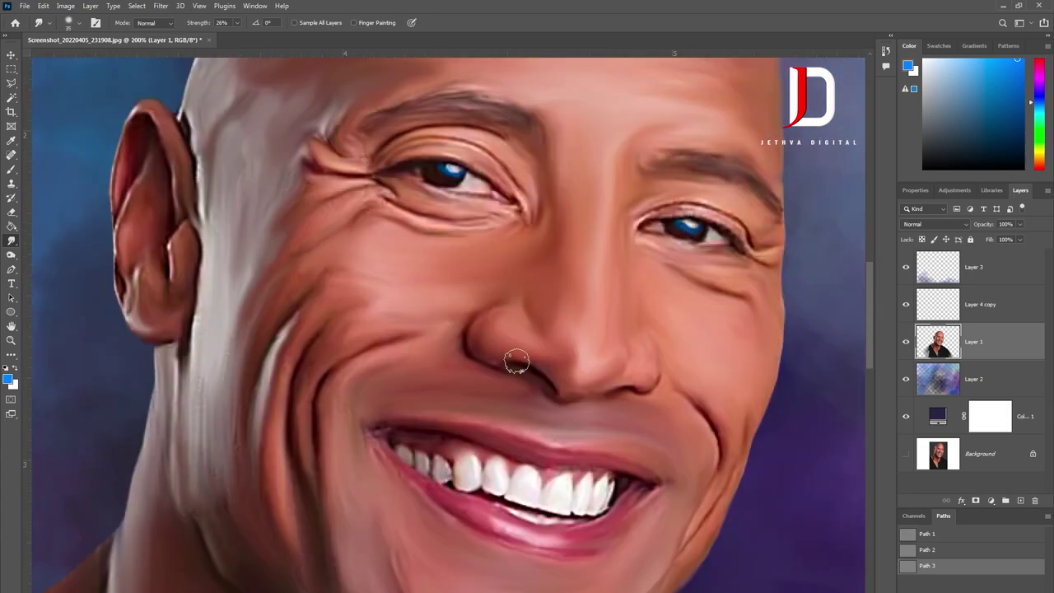
{"action": "scroll", "coordinate": [619, 373], "scroll_direction": "down", "scroll_amount": 3}
{"action": "scroll", "coordinate": [626, 374], "scroll_direction": "up", "scroll_amount": 3}
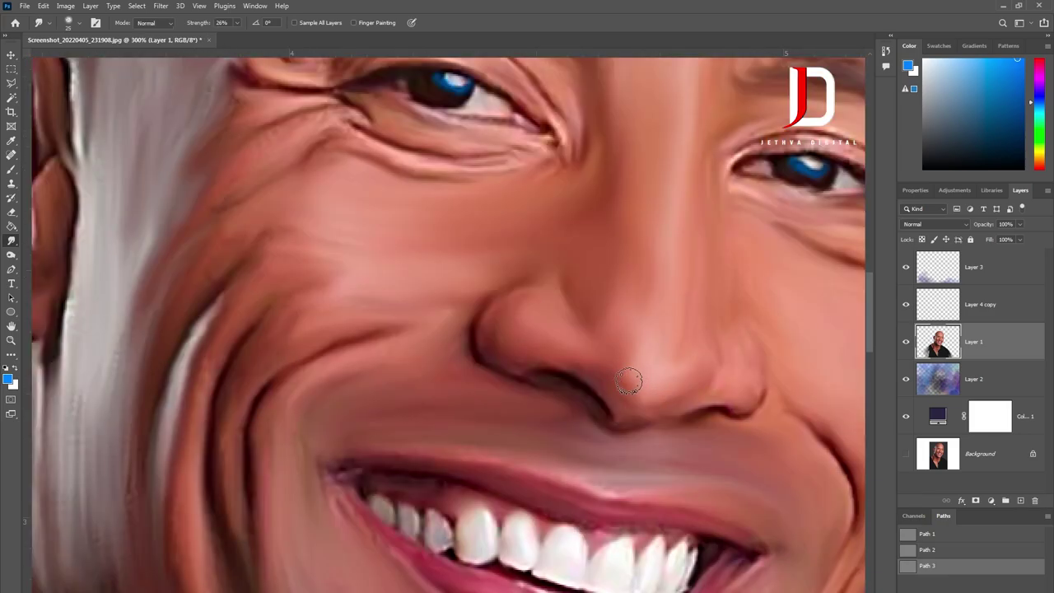
{"action": "scroll", "coordinate": [634, 379], "scroll_direction": "down", "scroll_amount": 3}
{"action": "scroll", "coordinate": [566, 329], "scroll_direction": "up", "scroll_amount": 3}
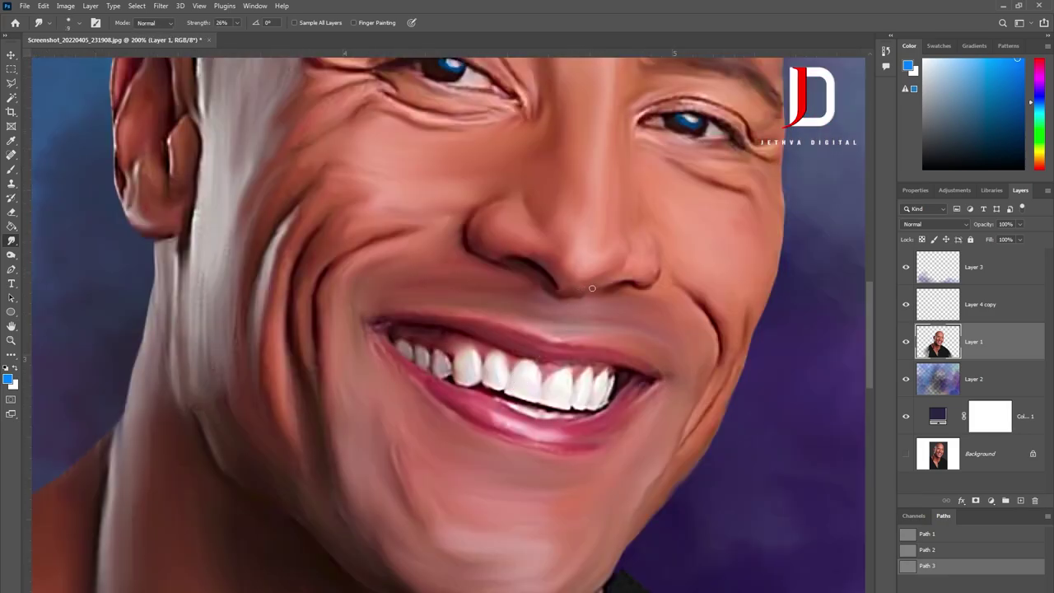
{"action": "scroll", "coordinate": [592, 288], "scroll_direction": "down", "scroll_amount": 3}
{"action": "scroll", "coordinate": [583, 363], "scroll_direction": "up", "scroll_amount": 3}
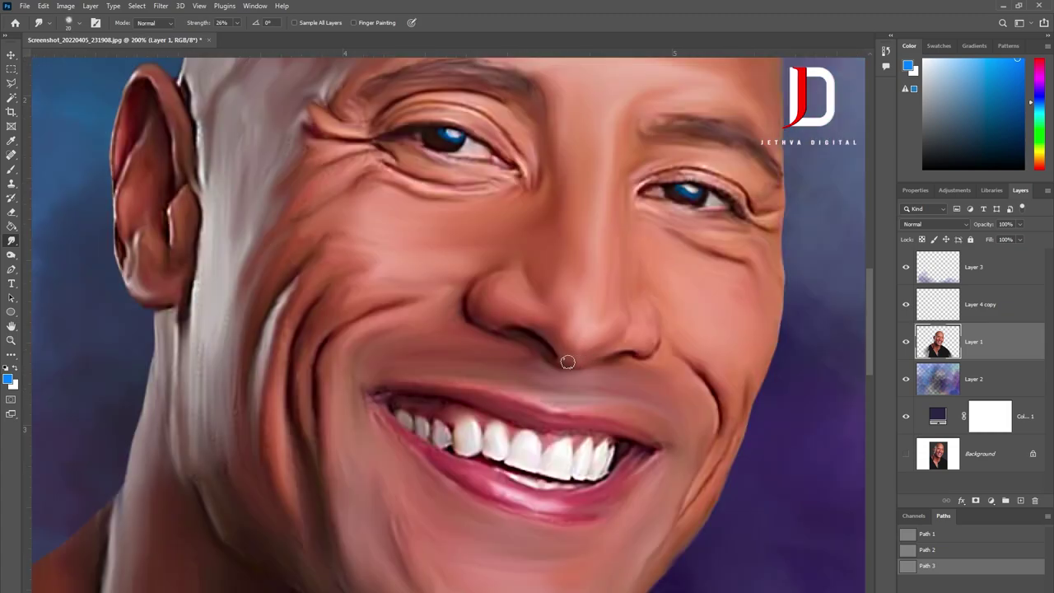
{"action": "scroll", "coordinate": [575, 360], "scroll_direction": "down", "scroll_amount": 1}
{"action": "scroll", "coordinate": [476, 353], "scroll_direction": "up", "scroll_amount": 1}
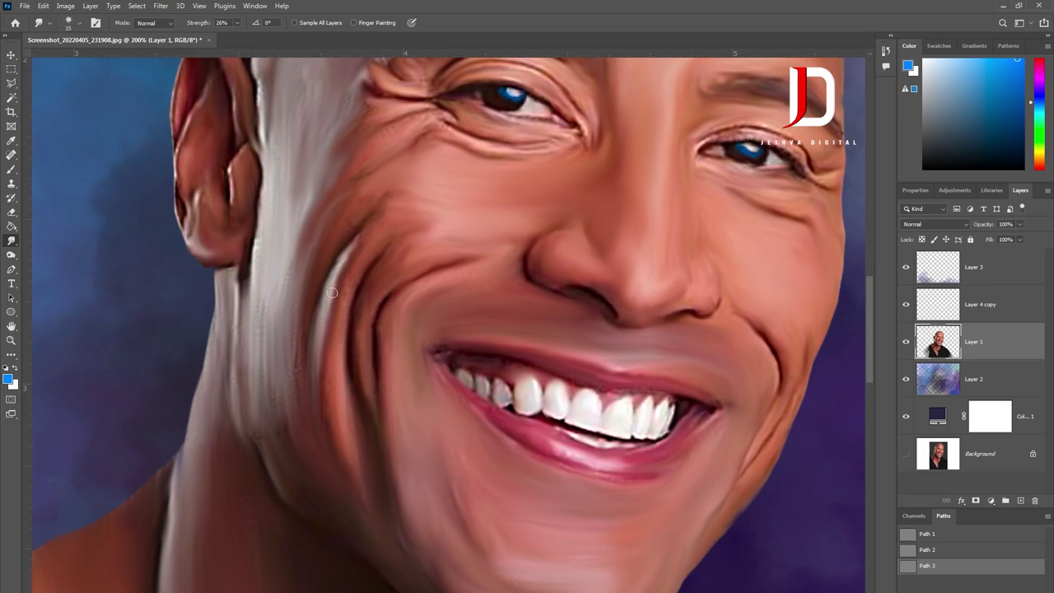
{"action": "left_click_drag", "start_coordinate": [283, 347], "coordinate": [366, 544]}
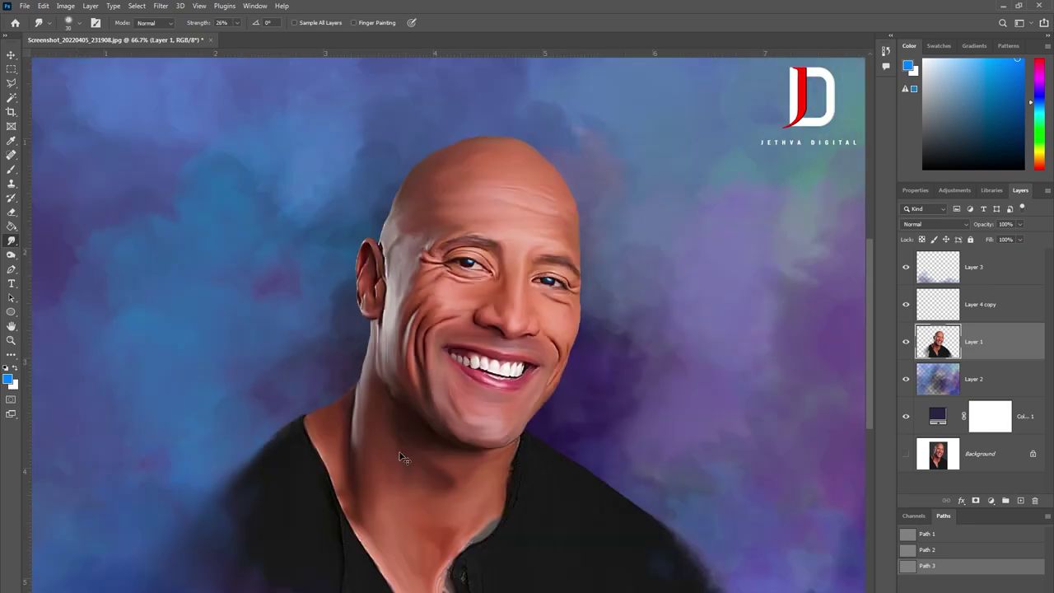
{"action": "left_click_drag", "start_coordinate": [260, 442], "coordinate": [319, 510]}
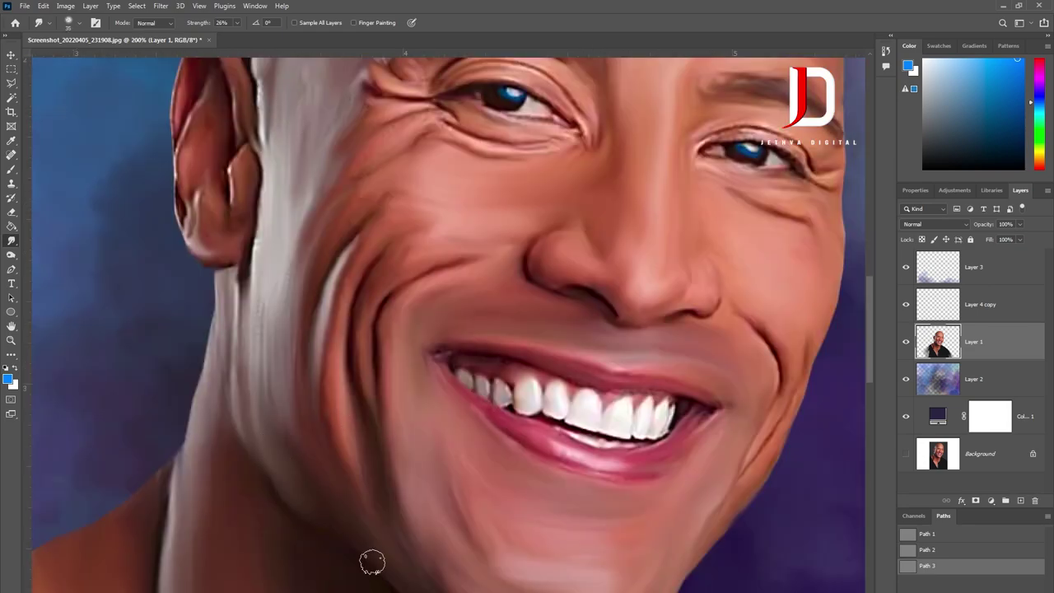
Step: Enlarge the smudge brush to 100 and smudge the side of the neck darker
{"action": "key", "text": "ctrl+minus"}
{"action": "key", "text": "ctrl+minus"}
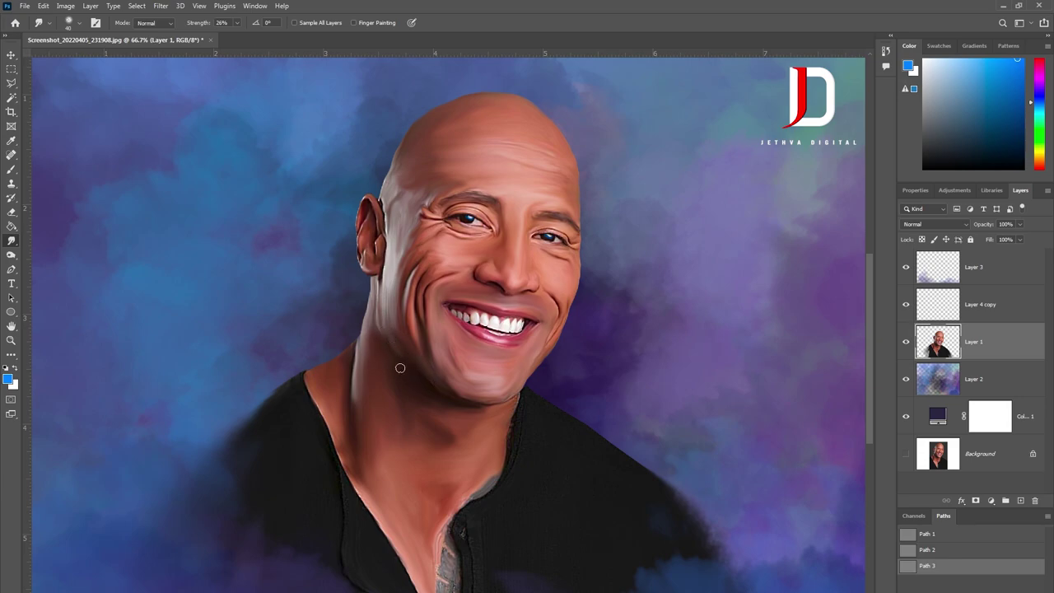
{"action": "scroll", "coordinate": [406, 398], "scroll_direction": "down", "scroll_amount": 2}
{"action": "key", "text": "bracketright"}
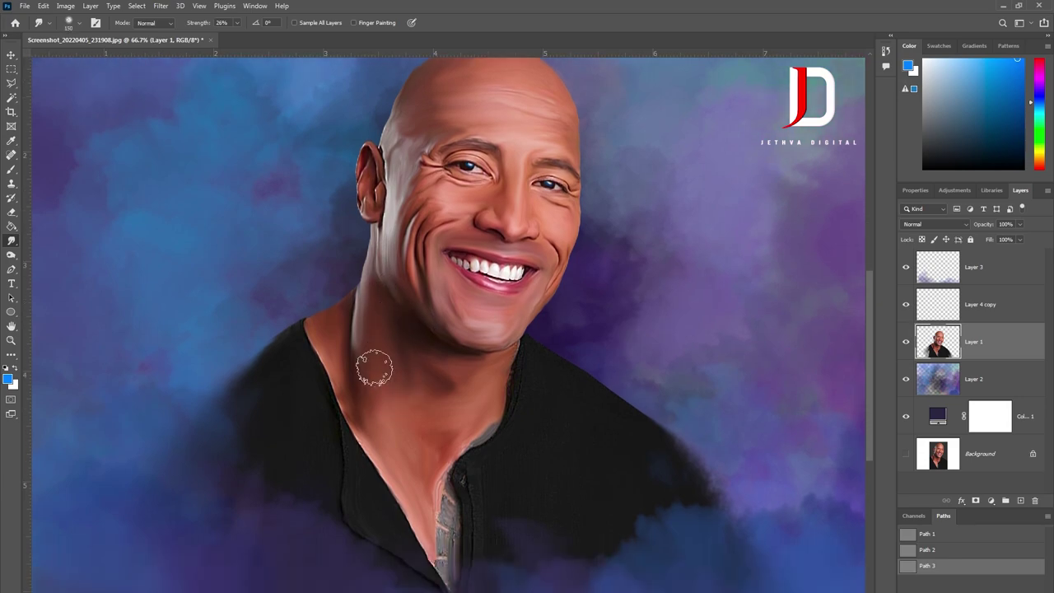
{"action": "left_click_drag", "start_coordinate": [372, 370], "coordinate": [385, 416]}
{"action": "scroll", "coordinate": [420, 484], "scroll_direction": "down", "scroll_amount": 1}
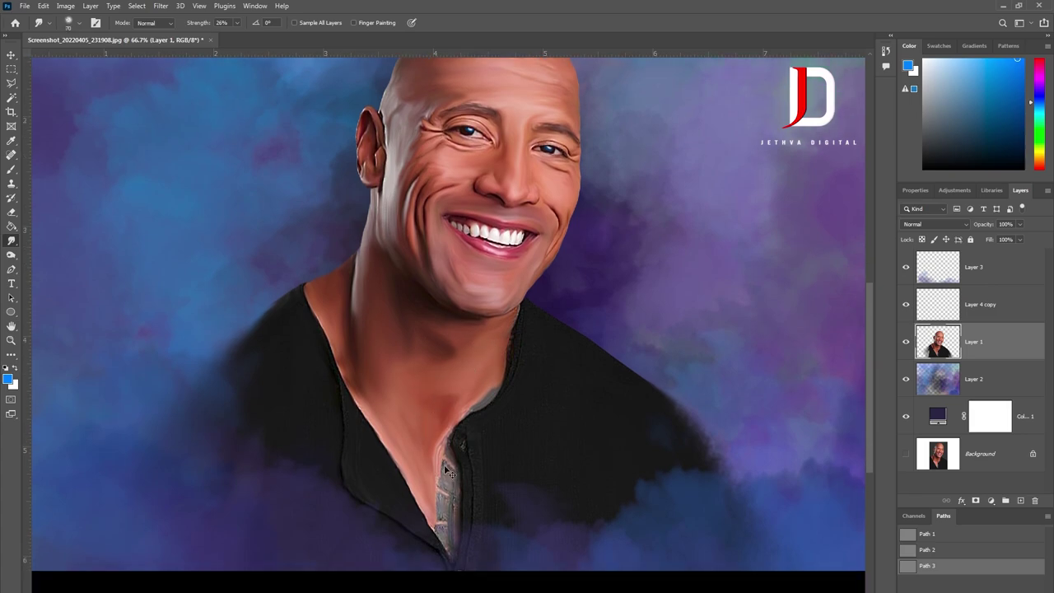
{"action": "key", "text": "ctrl+plus"}
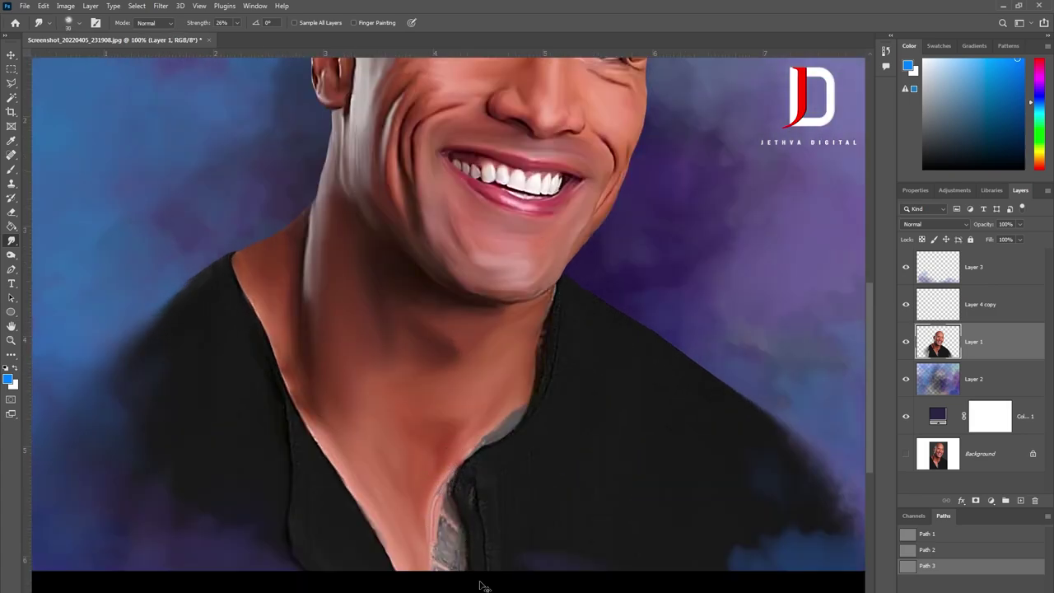
{"action": "key", "text": "ctrl+minus"}
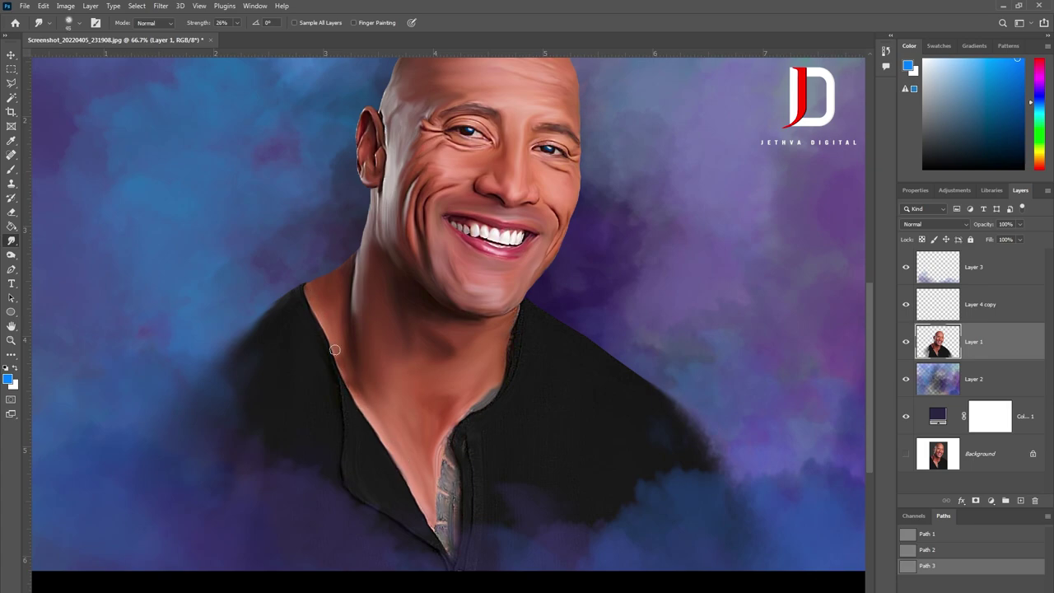
{"action": "left_click_drag", "start_coordinate": [350, 395], "coordinate": [413, 381]}
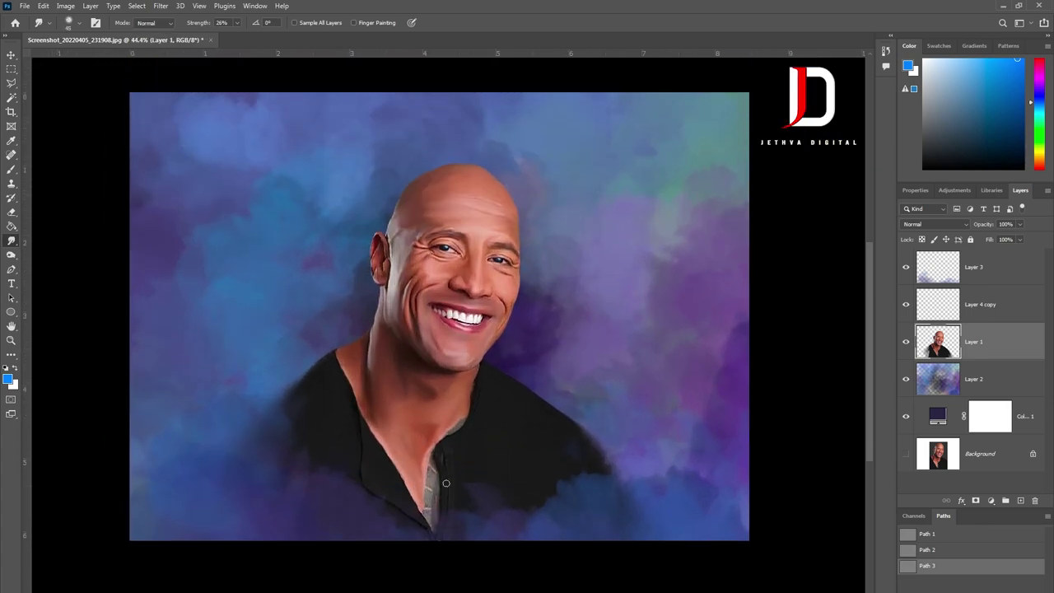
{"action": "key", "text": "bracketright"}
{"action": "key", "text": "bracketright"}
{"action": "key", "text": "bracketright"}
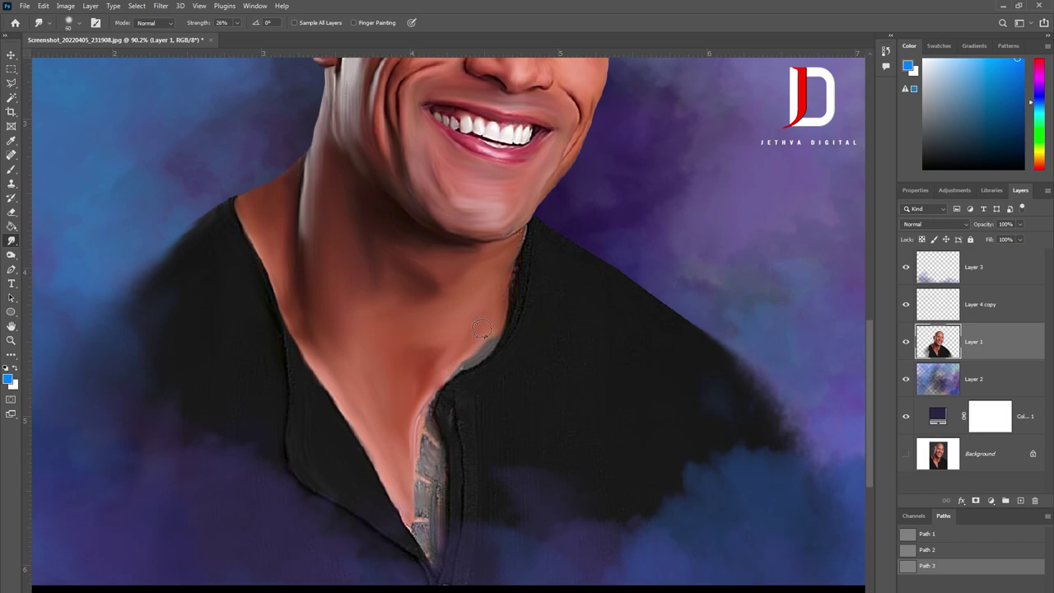
{"action": "key", "text": "ctrl+0"}
{"action": "key", "text": "ctrl+1"}
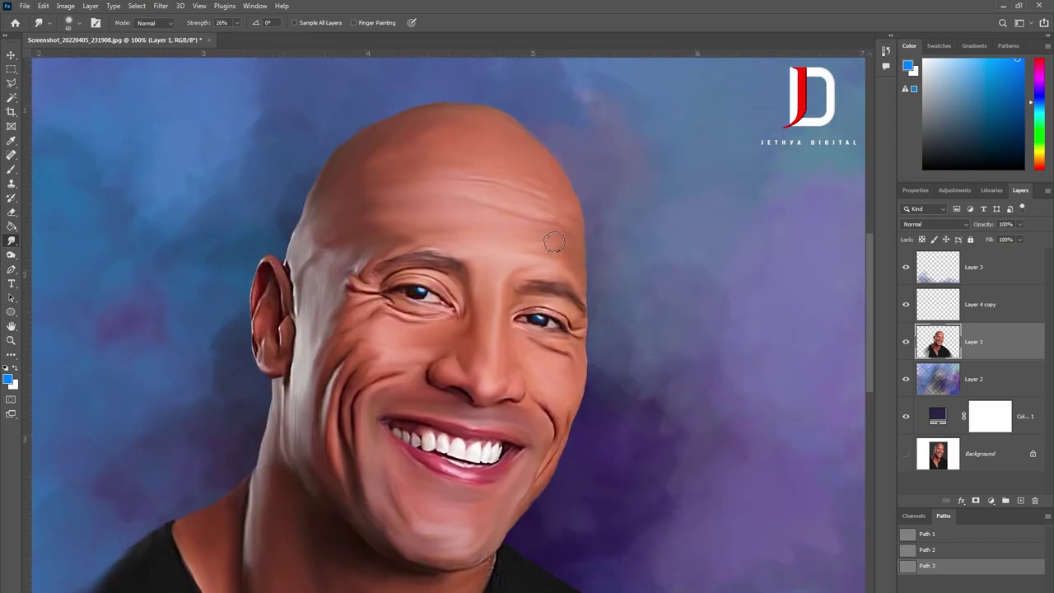
{"action": "key", "text": "ctrl+minus"}
{"action": "key", "text": "ctrl+minus"}
{"action": "key", "text": "ctrl+minus"}
{"action": "key", "text": "ctrl+plus"}
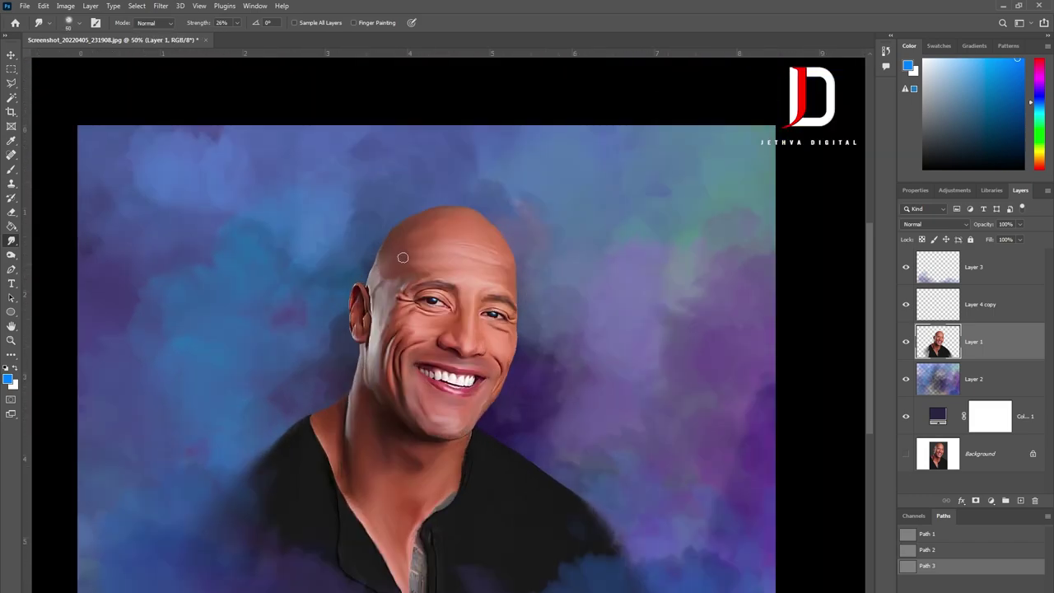
{"action": "scroll", "coordinate": [382, 272], "scroll_direction": "up", "scroll_amount": 1}
{"action": "scroll", "coordinate": [453, 313], "scroll_direction": "down", "scroll_amount": 3}
{"action": "scroll", "coordinate": [494, 338], "scroll_direction": "up", "scroll_amount": 2}
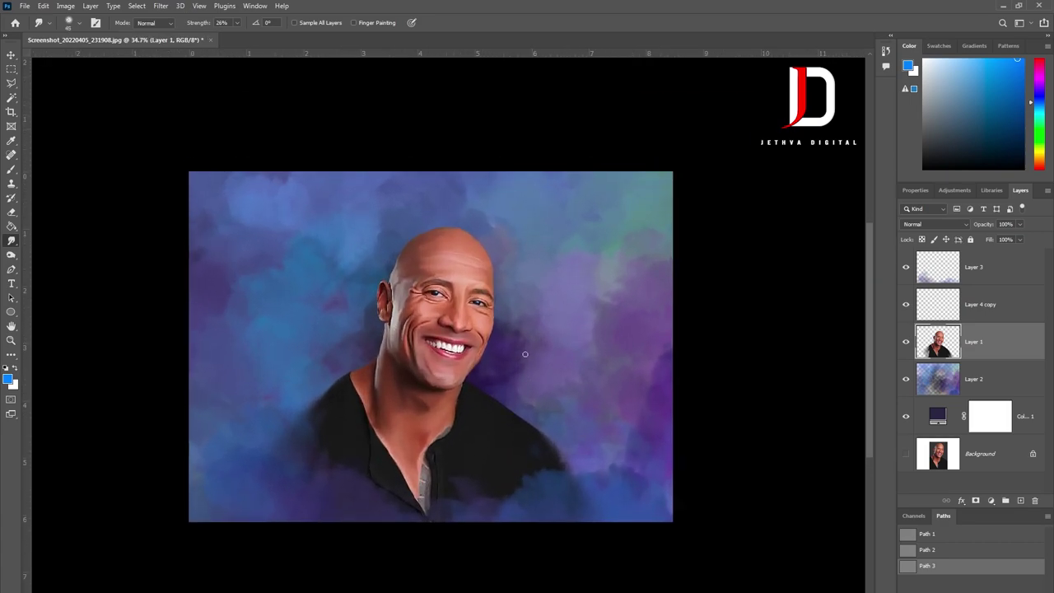
{"action": "scroll", "coordinate": [524, 354], "scroll_direction": "up", "scroll_amount": 1}
Step: Open and dismiss a Levels adjustment on the Layer 2 background
{"action": "left_click", "coordinate": [902, 375]}
{"action": "key", "text": "ctrl+l"}
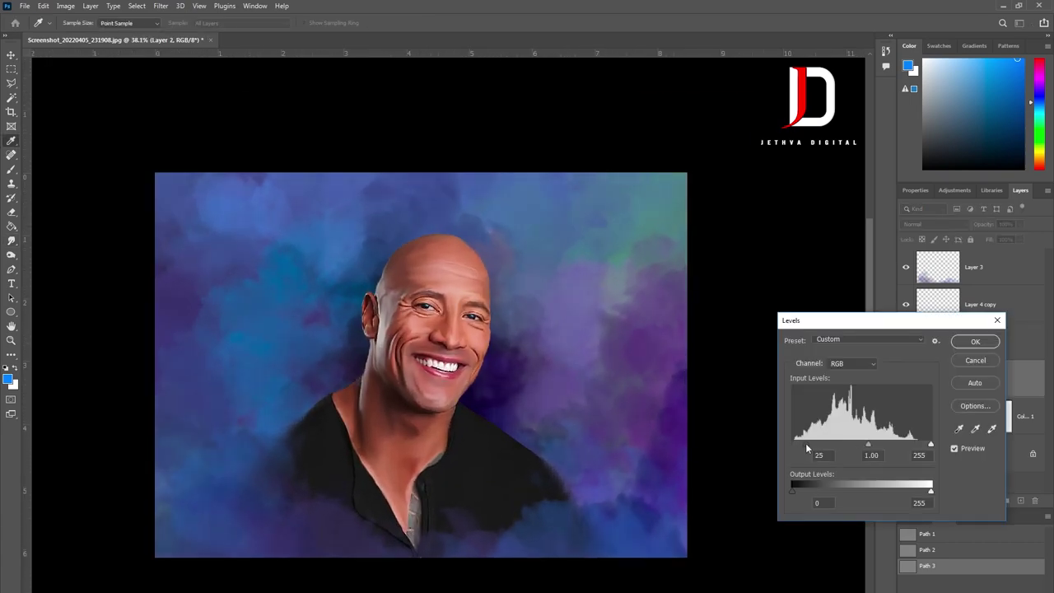
{"action": "key", "text": "Return"}
{"action": "scroll", "coordinate": [494, 371], "scroll_direction": "up", "scroll_amount": 2}
{"action": "scroll", "coordinate": [527, 395], "scroll_direction": "down", "scroll_amount": 3}
{"action": "scroll", "coordinate": [554, 422], "scroll_direction": "up", "scroll_amount": 1}
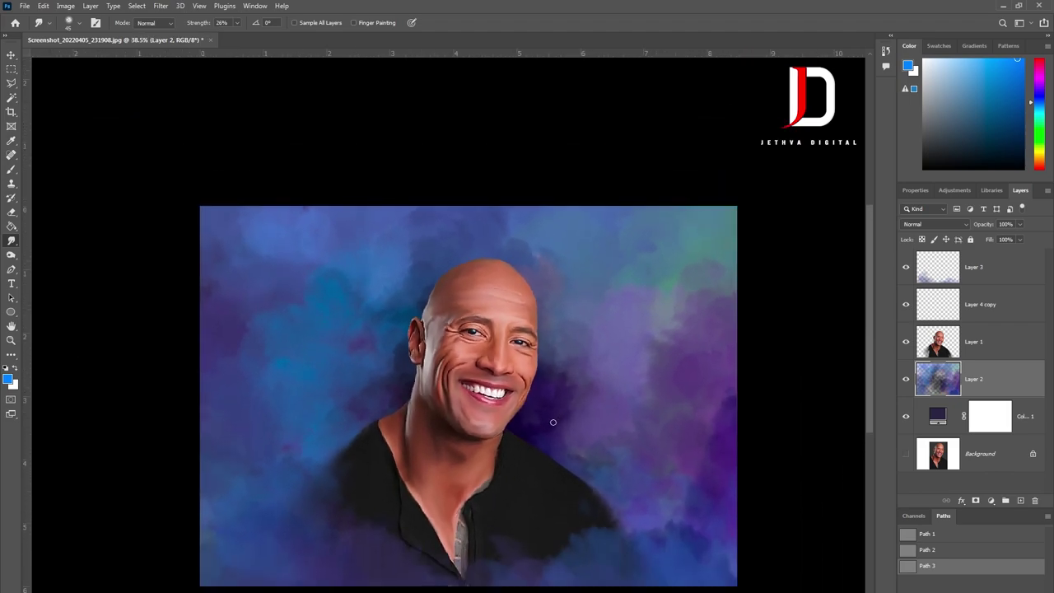
{"action": "scroll", "coordinate": [416, 350], "scroll_direction": "up", "scroll_amount": 5}
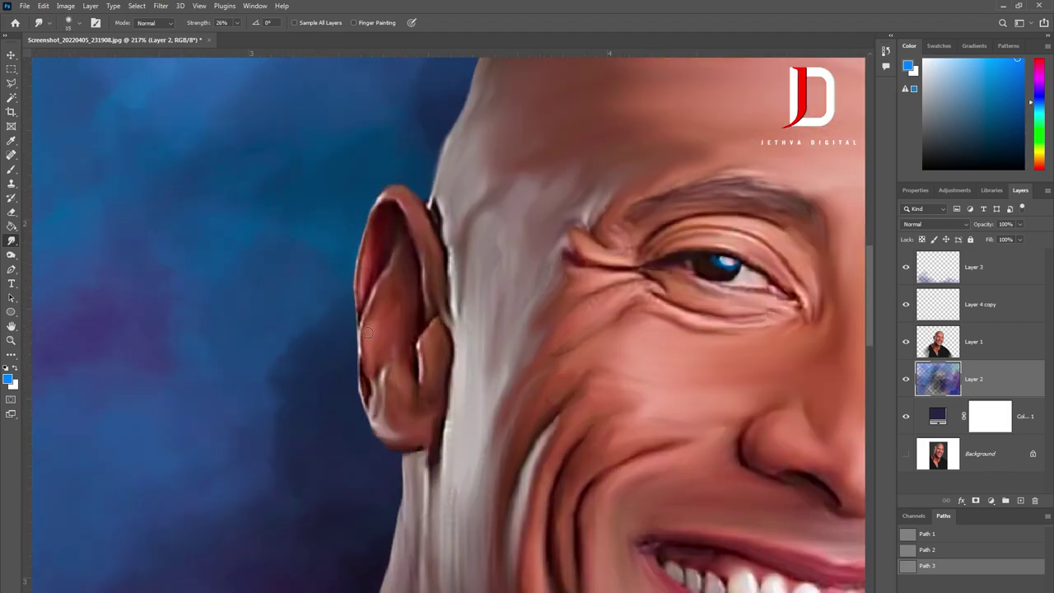
{"action": "scroll", "coordinate": [432, 424], "scroll_direction": "down", "scroll_amount": 3}
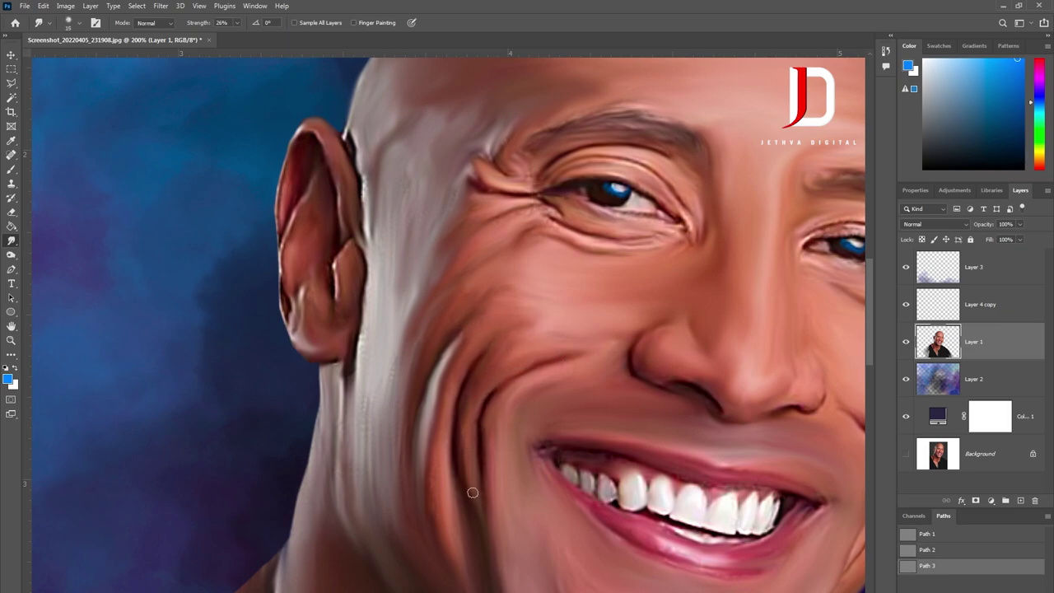
{"action": "scroll", "coordinate": [433, 381], "scroll_direction": "down", "scroll_amount": 3}
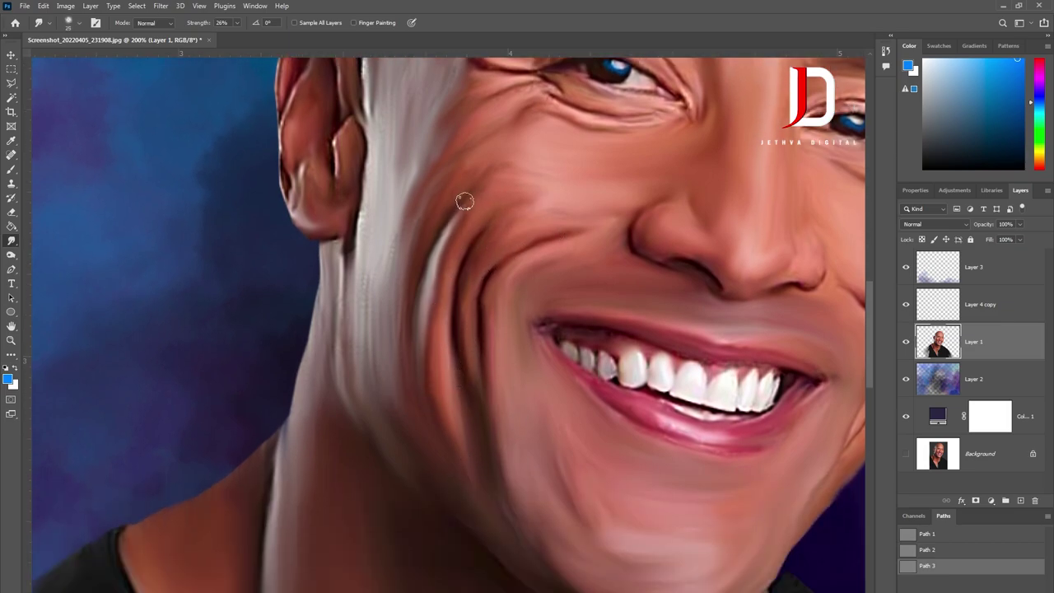
Step: Smear the light neck highlight downward and fit the whole image on screen
{"action": "mouse_move", "coordinate": [414, 255]}
{"action": "left_mouse_down"}
{"action": "mouse_move", "coordinate": [370, 322]}
{"action": "mouse_move", "coordinate": [384, 396]}
{"action": "left_mouse_up"}
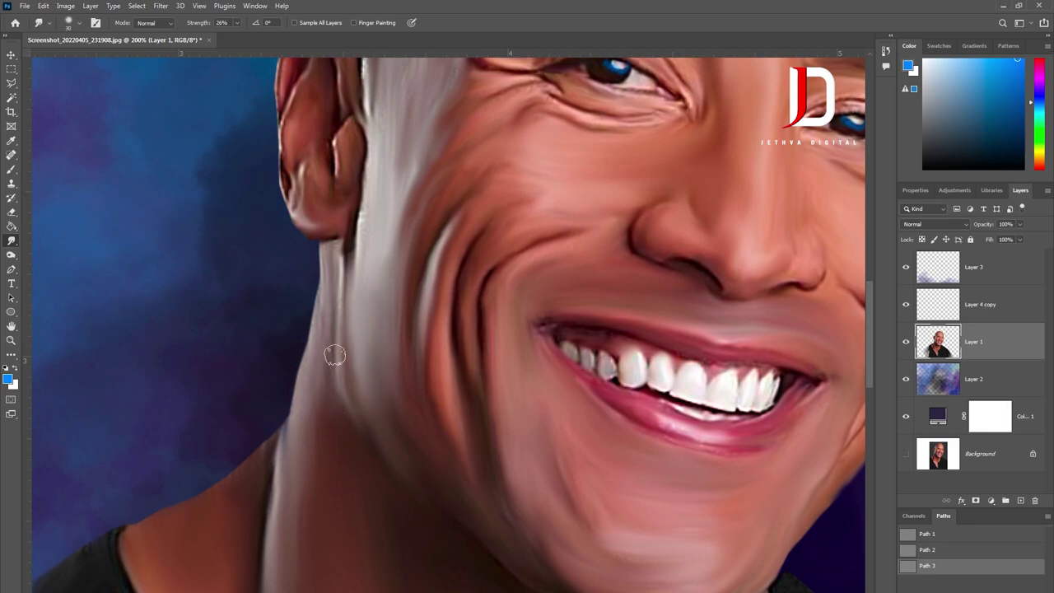
{"action": "scroll", "coordinate": [334, 355], "scroll_direction": "up", "scroll_amount": 4}
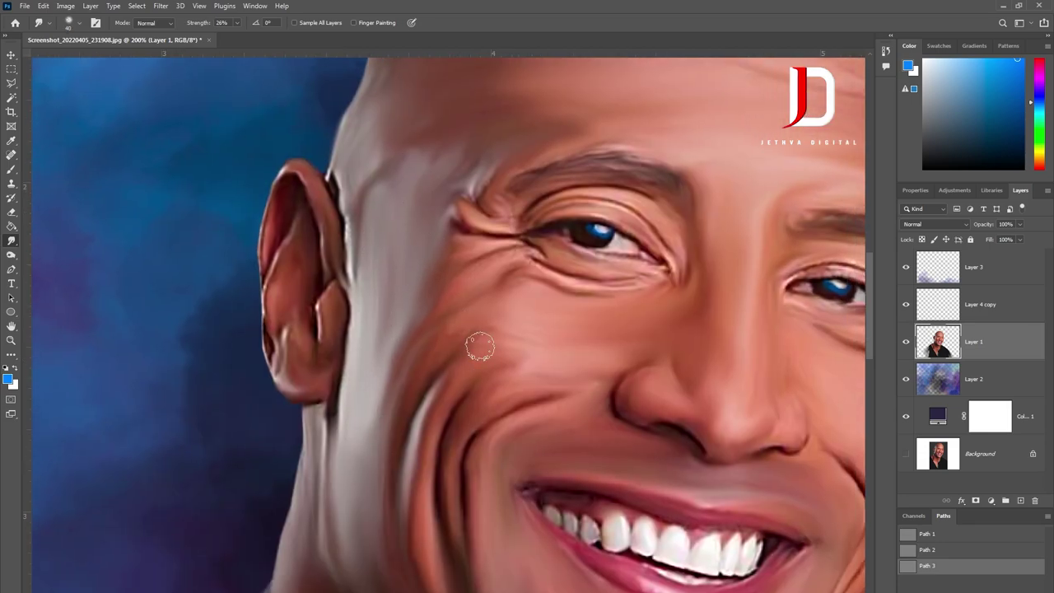
{"action": "key", "text": "ctrl+minus"}
{"action": "key", "text": "ctrl+plus"}
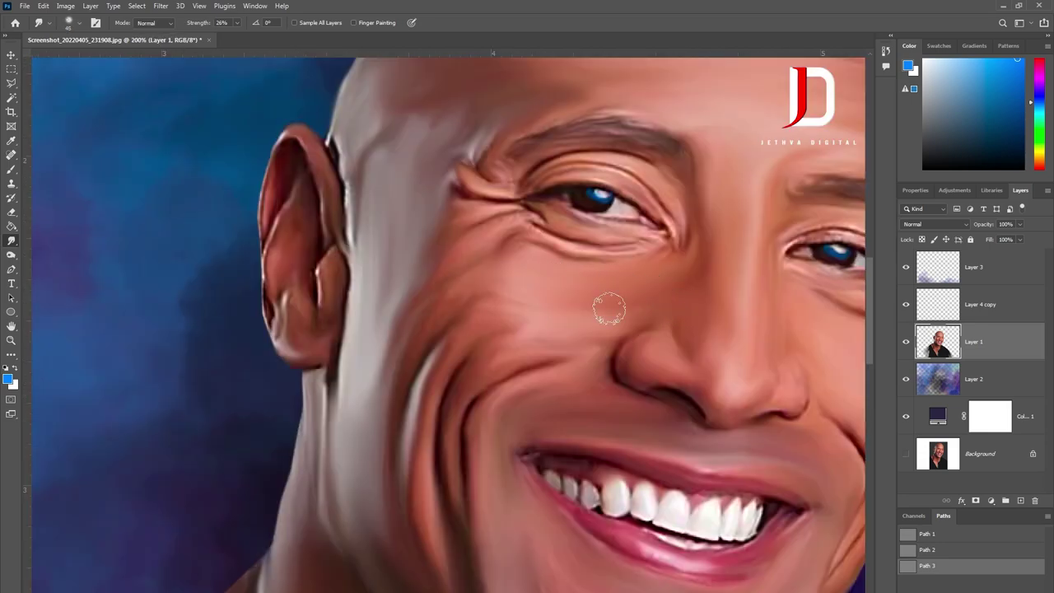
{"action": "left_click_drag", "start_coordinate": [574, 309], "coordinate": [469, 411]}
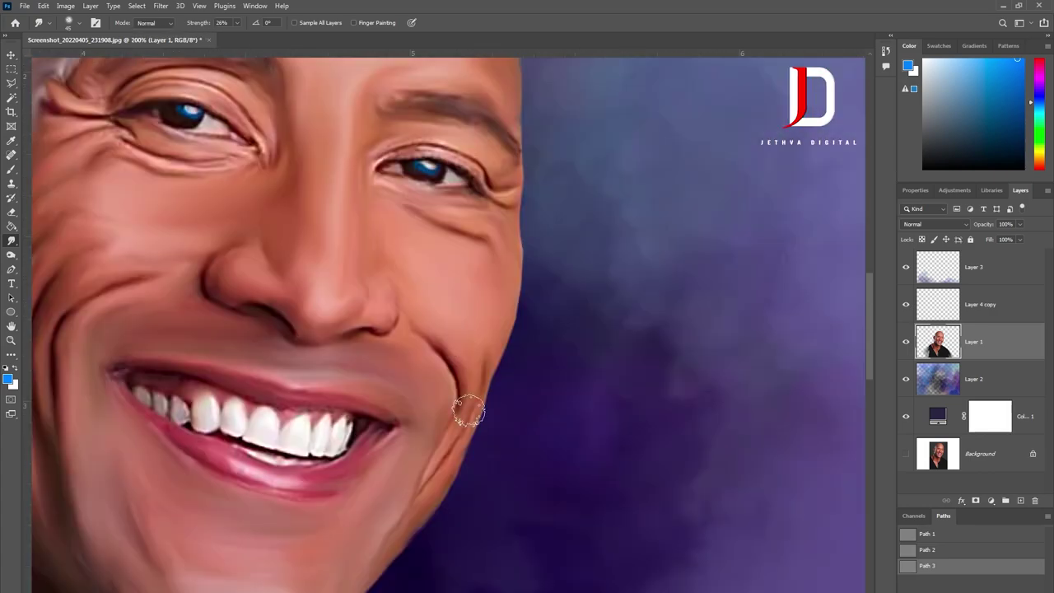
{"action": "left_click_drag", "start_coordinate": [424, 503], "coordinate": [512, 330]}
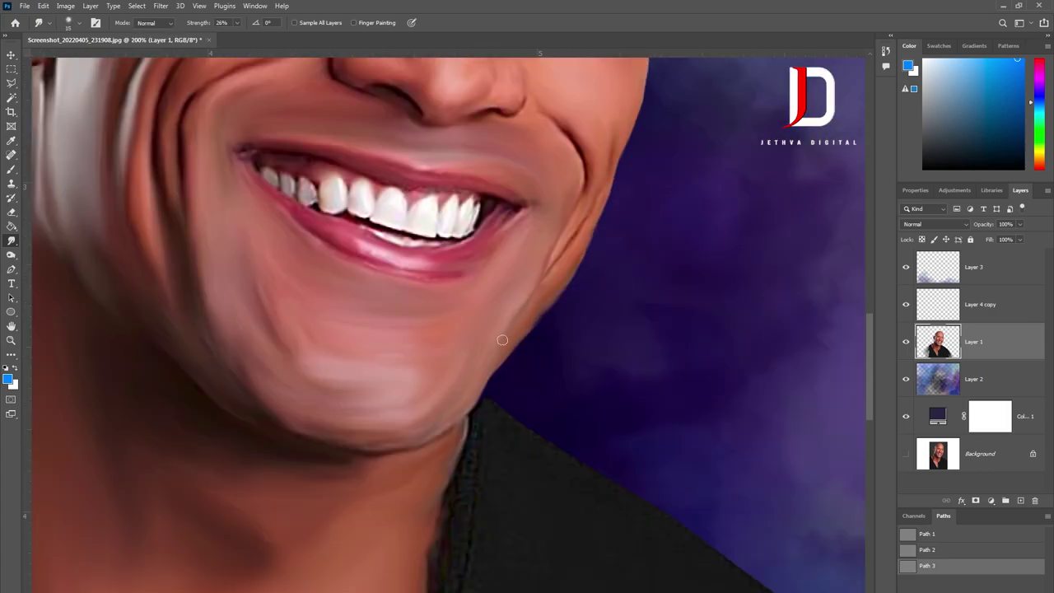
{"action": "left_click_drag", "start_coordinate": [457, 448], "coordinate": [440, 428]}
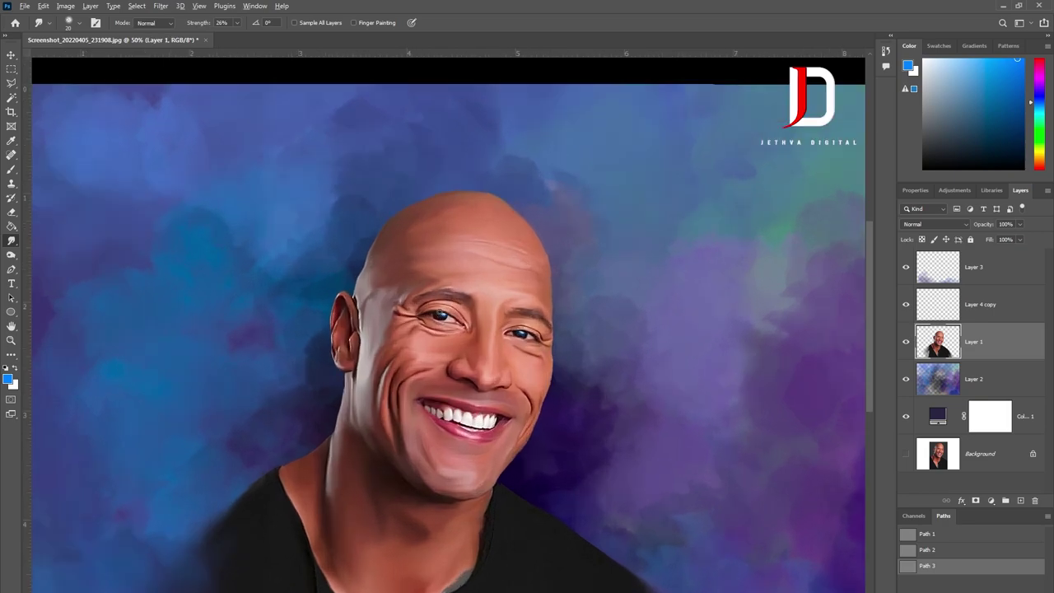
{"action": "key", "text": "ctrl+0"}
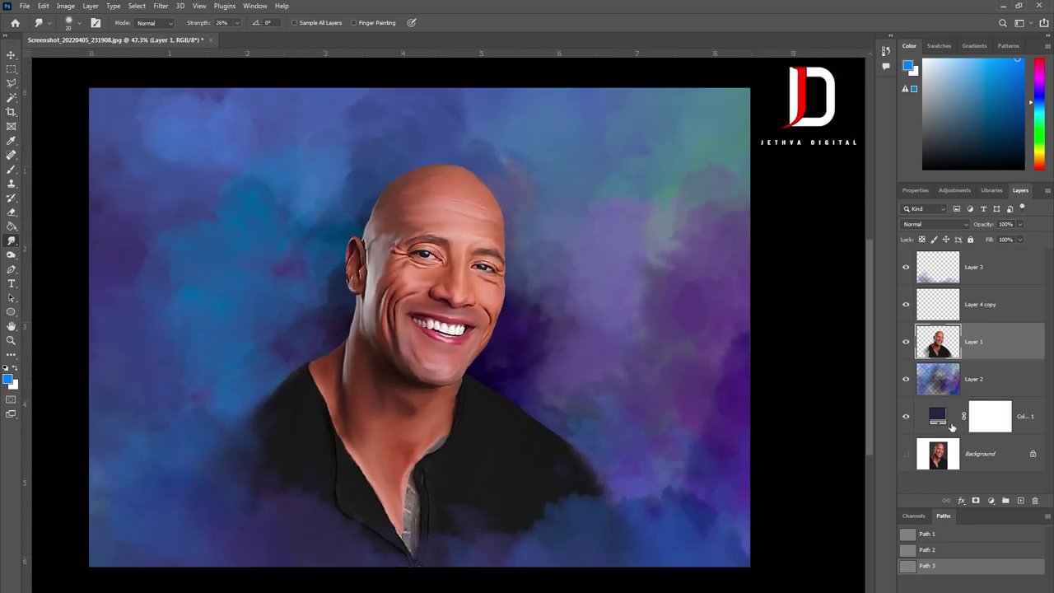
{"action": "key", "text": "alt+bracketleft"}
{"action": "key", "text": "b"}
{"action": "left_click", "coordinate": [580, 383], "text": "alt"}
Step: Set the Brush to a cloud-like tip at 500 px size
{"action": "right_click", "coordinate": [579, 382]}
{"action": "scroll", "coordinate": [569, 461], "scroll_direction": "down", "scroll_amount": 2}
{"action": "scroll", "coordinate": [568, 461], "scroll_direction": "down", "scroll_amount": 2}
{"action": "double_click", "coordinate": [568, 461]}
{"action": "key", "text": "bracketright"}
{"action": "key", "text": "bracketright"}
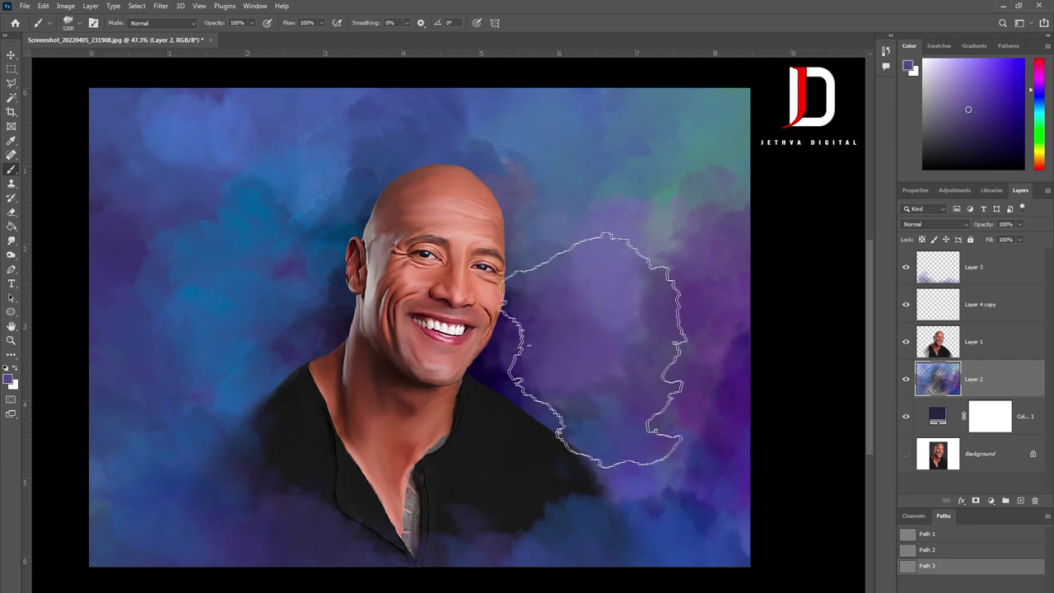
{"action": "key", "text": "ctrl+plus"}
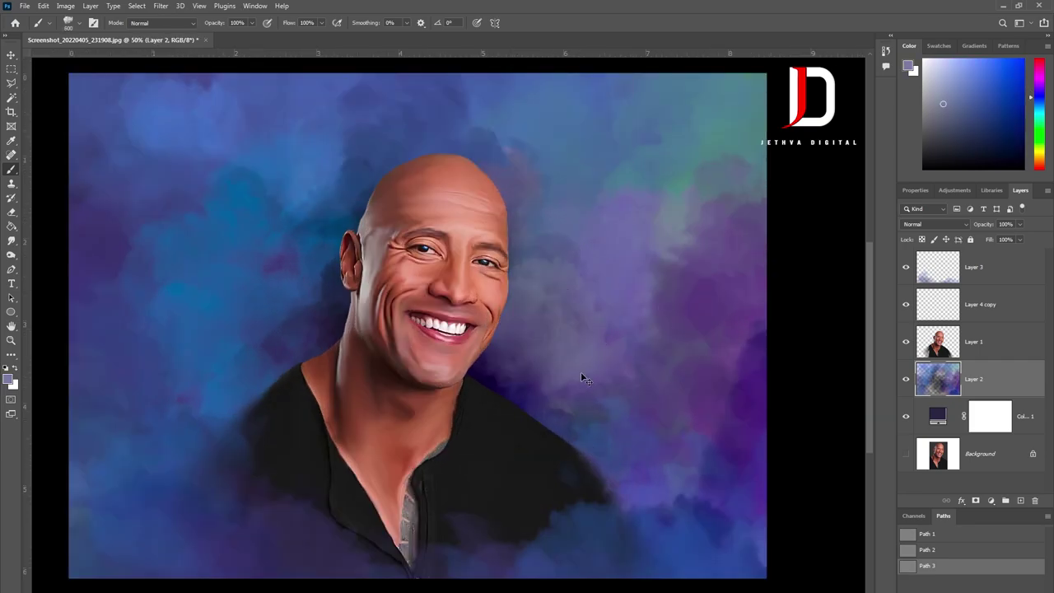
{"action": "scroll", "coordinate": [509, 379], "scroll_direction": "down", "scroll_amount": 5}
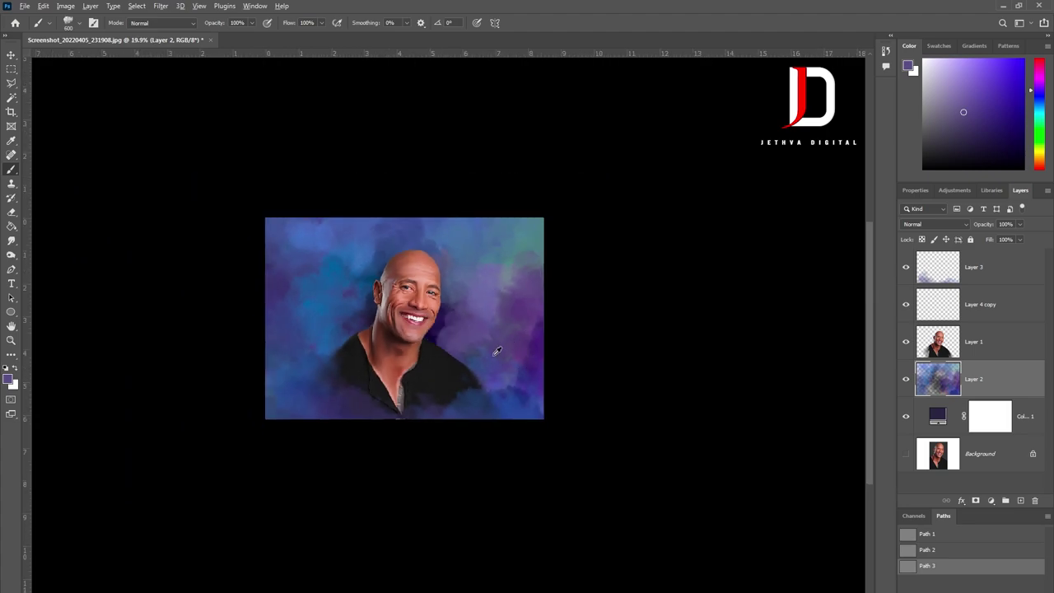
{"action": "scroll", "coordinate": [511, 382], "scroll_direction": "up", "scroll_amount": 3}
{"action": "scroll", "coordinate": [513, 386], "scroll_direction": "down", "scroll_amount": 2}
{"action": "scroll", "coordinate": [503, 412], "scroll_direction": "up", "scroll_amount": 2}
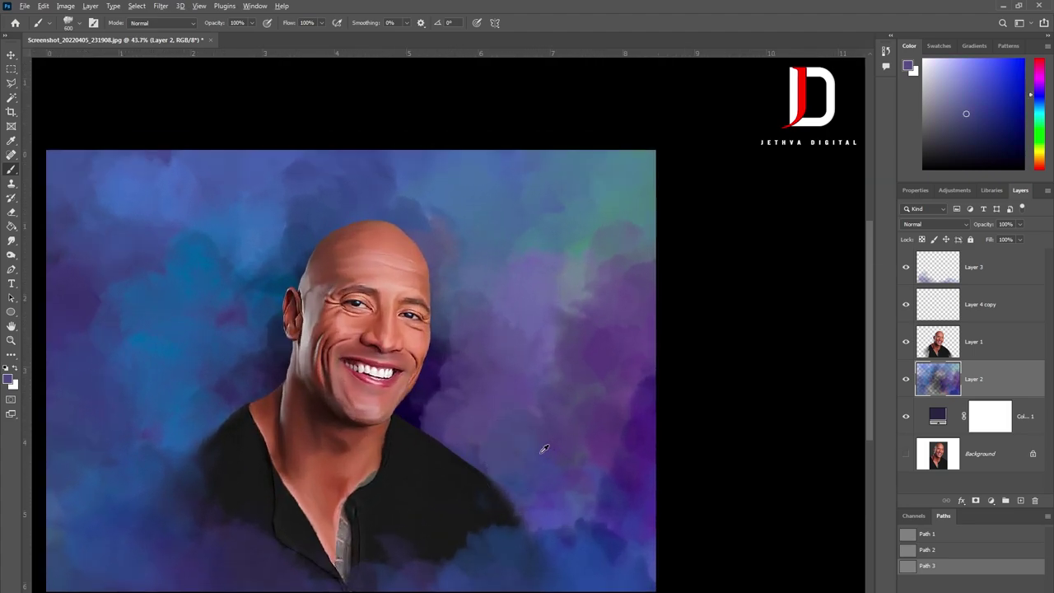
{"action": "scroll", "coordinate": [671, 482], "scroll_direction": "down", "scroll_amount": 3}
{"action": "scroll", "coordinate": [452, 424], "scroll_direction": "up", "scroll_amount": 3}
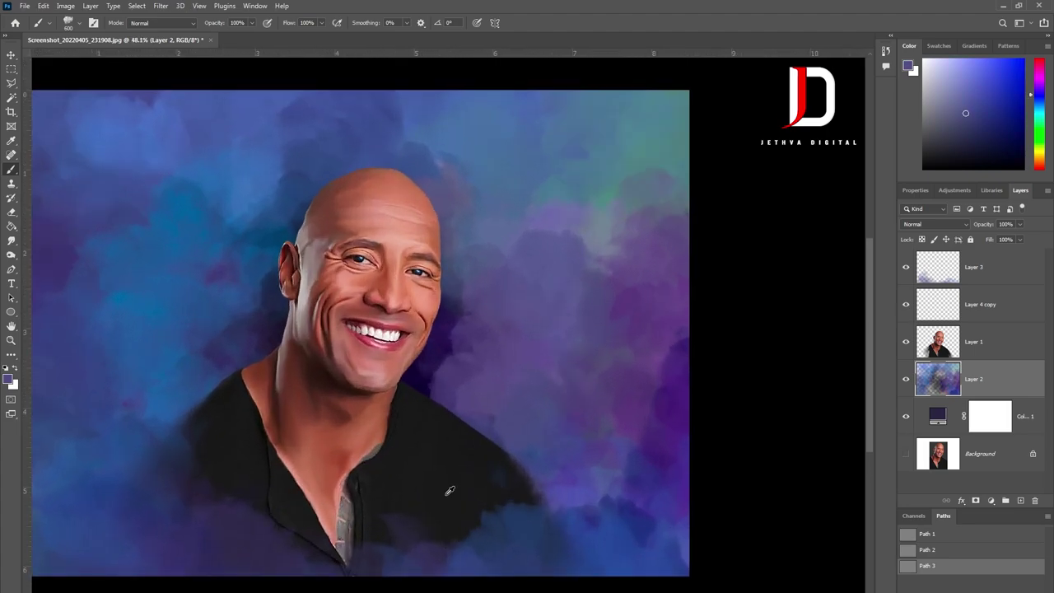
{"action": "scroll", "coordinate": [563, 365], "scroll_direction": "down", "scroll_amount": 1}
{"action": "scroll", "coordinate": [562, 365], "scroll_direction": "up", "scroll_amount": 2}
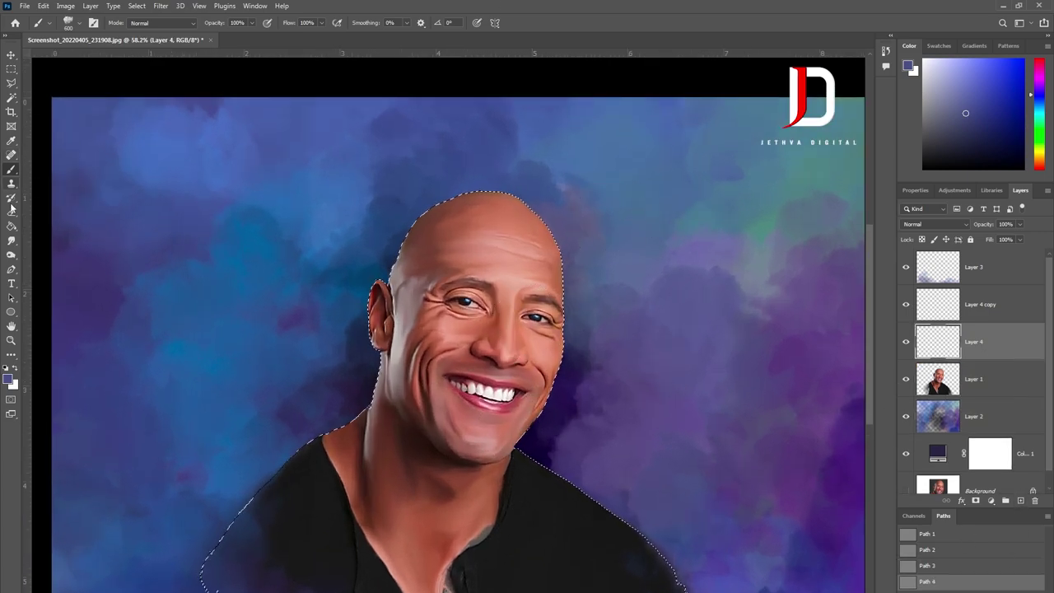
Step: Paint salmon #f9906c over the selected skin with a soft round brush on Layer 4
{"action": "right_click", "coordinate": [488, 288]}
{"action": "double_click", "coordinate": [505, 376]}
{"action": "left_click", "coordinate": [9, 379]}
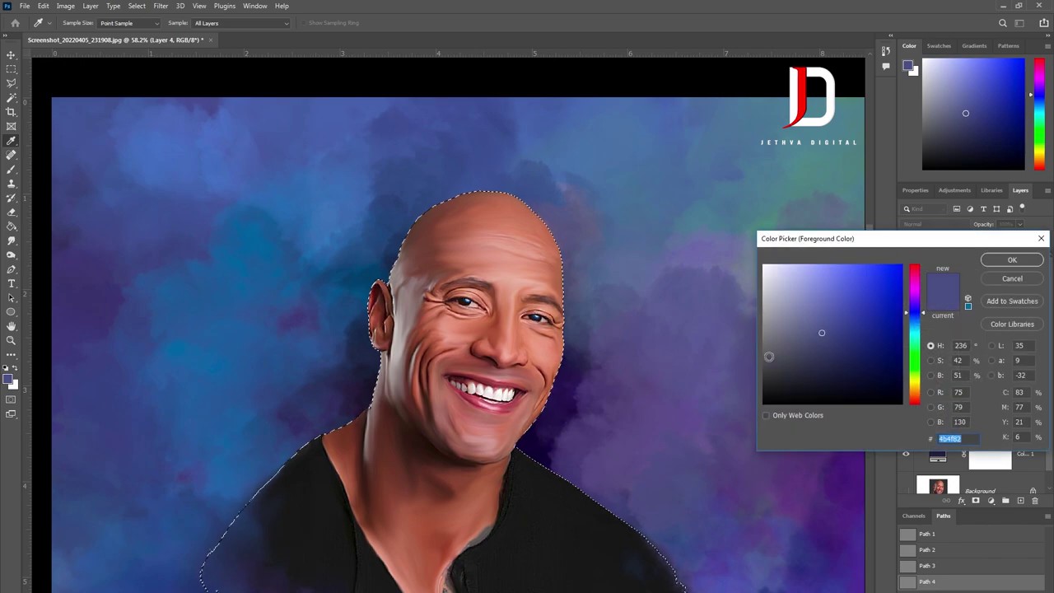
{"action": "left_click_drag", "start_coordinate": [914, 271], "coordinate": [914, 398]}
{"action": "left_click", "coordinate": [842, 268]}
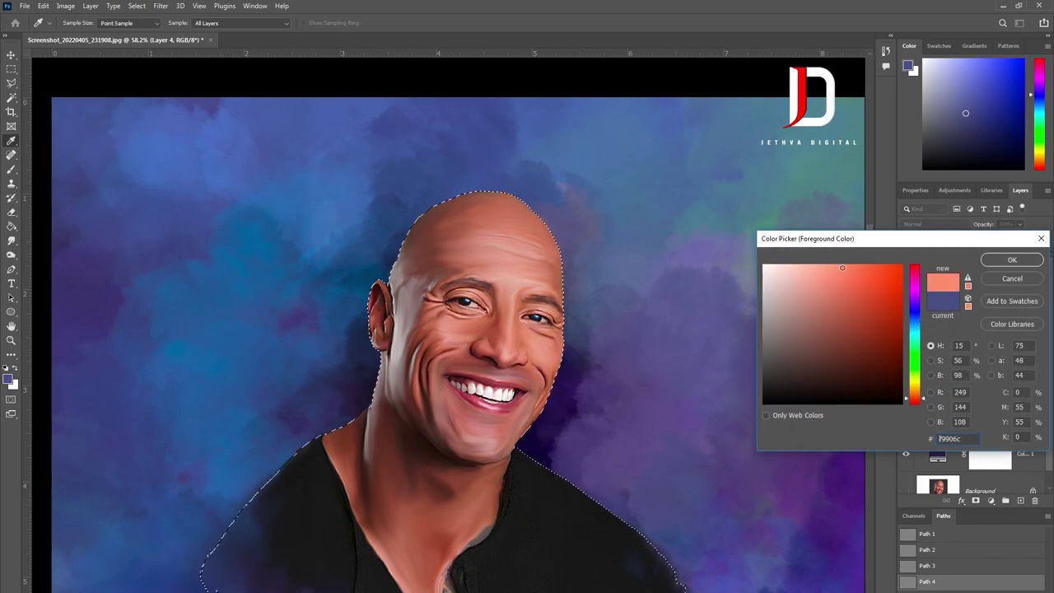
{"action": "left_click", "coordinate": [1012, 260]}
{"action": "left_click_drag", "start_coordinate": [306, 423], "coordinate": [776, 423]}
Step: Set the skin layer to Soft Light, hide it, deselect, and flatten the image
{"action": "left_click", "coordinate": [934, 224]}
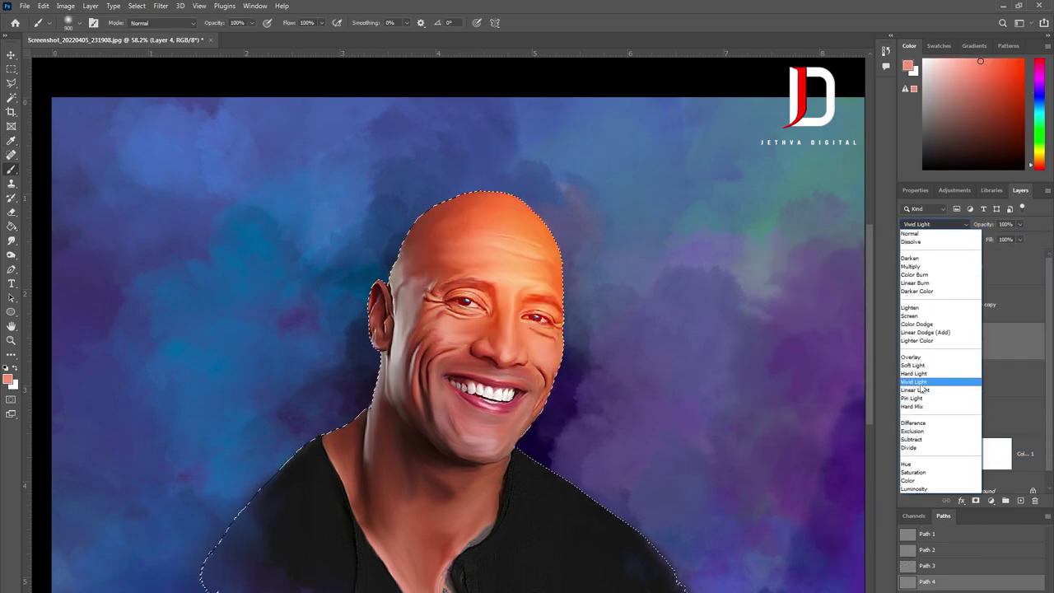
{"action": "left_click", "coordinate": [914, 364]}
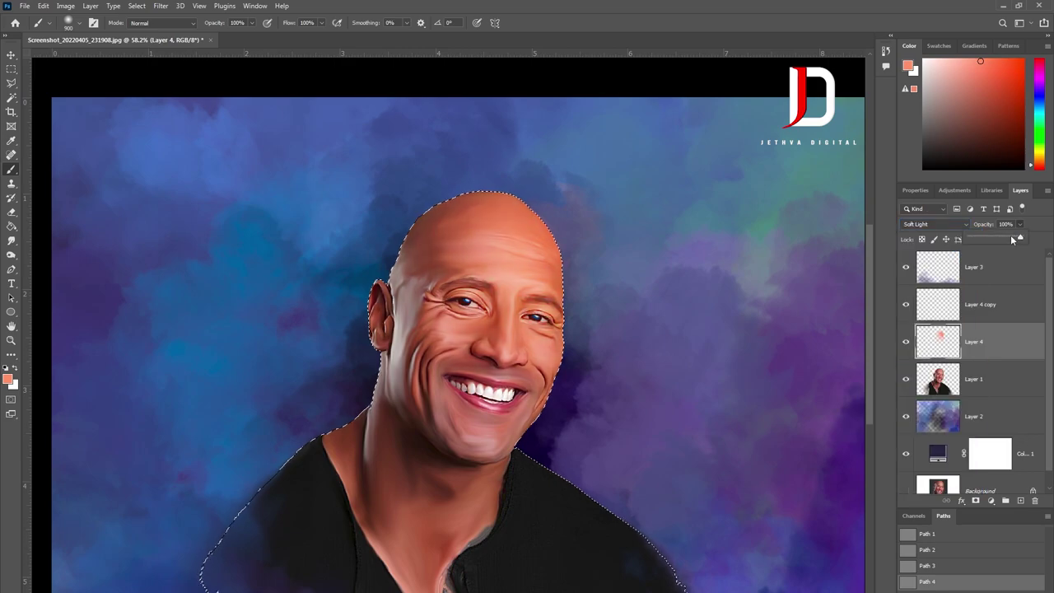
{"action": "left_click_drag", "start_coordinate": [995, 239], "coordinate": [994, 239]}
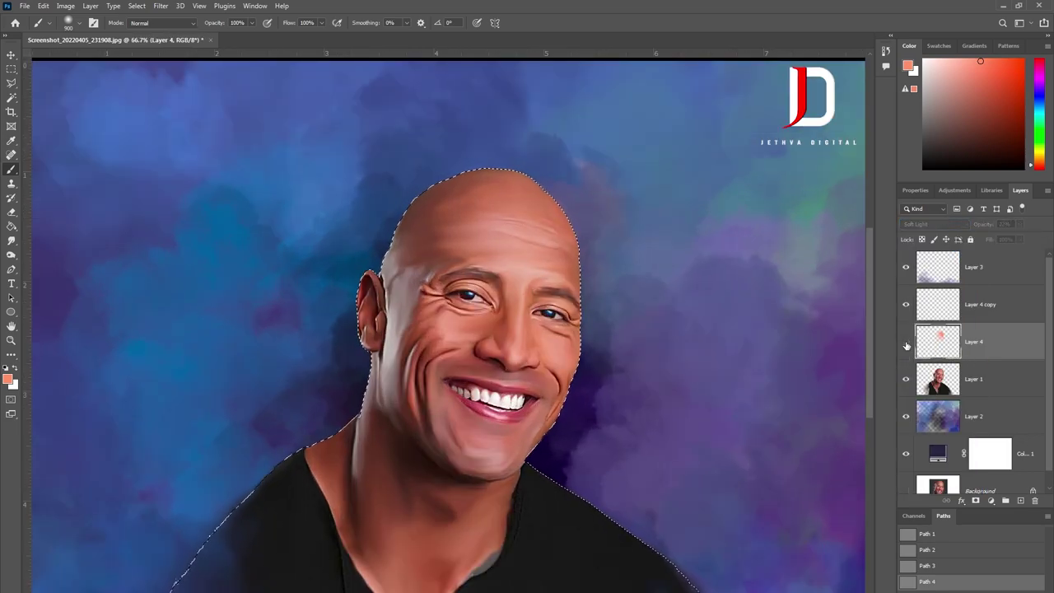
{"action": "key", "text": "ctrl+minus"}
{"action": "left_click", "coordinate": [906, 344]}
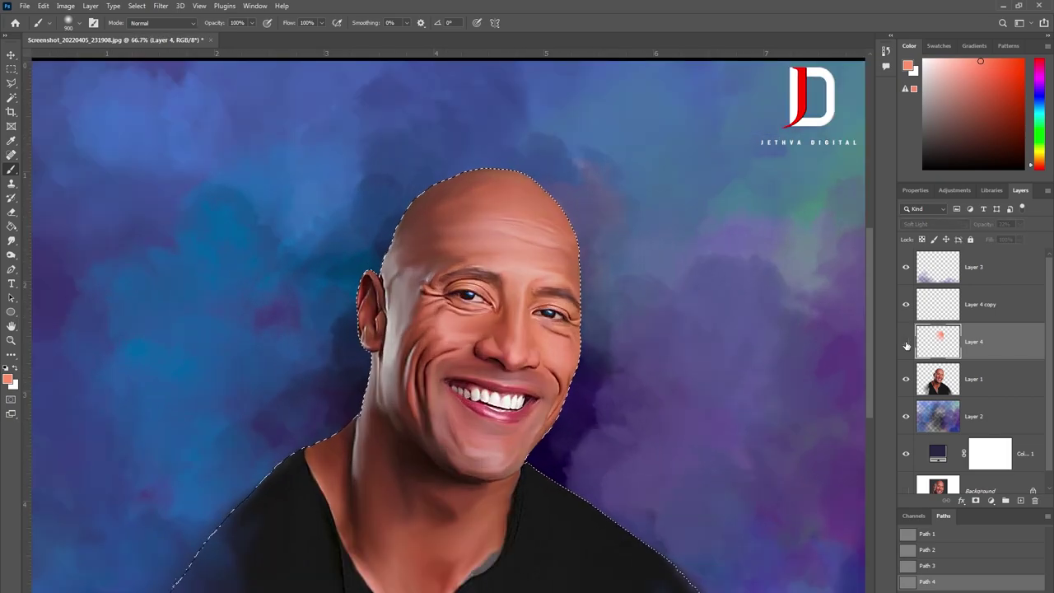
{"action": "key", "text": "ctrl+d"}
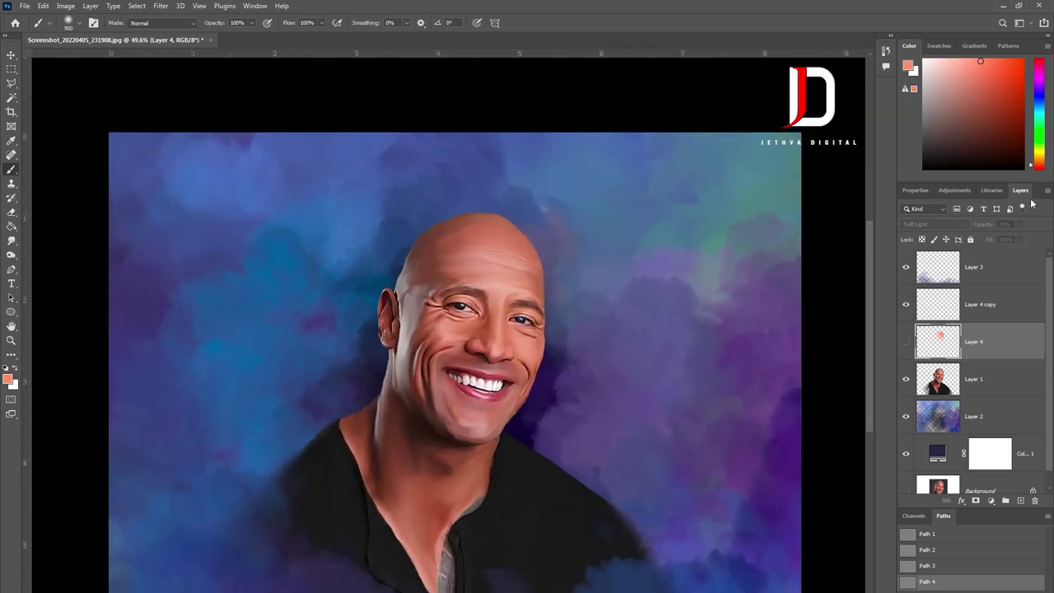
{"action": "key", "text": "Return"}
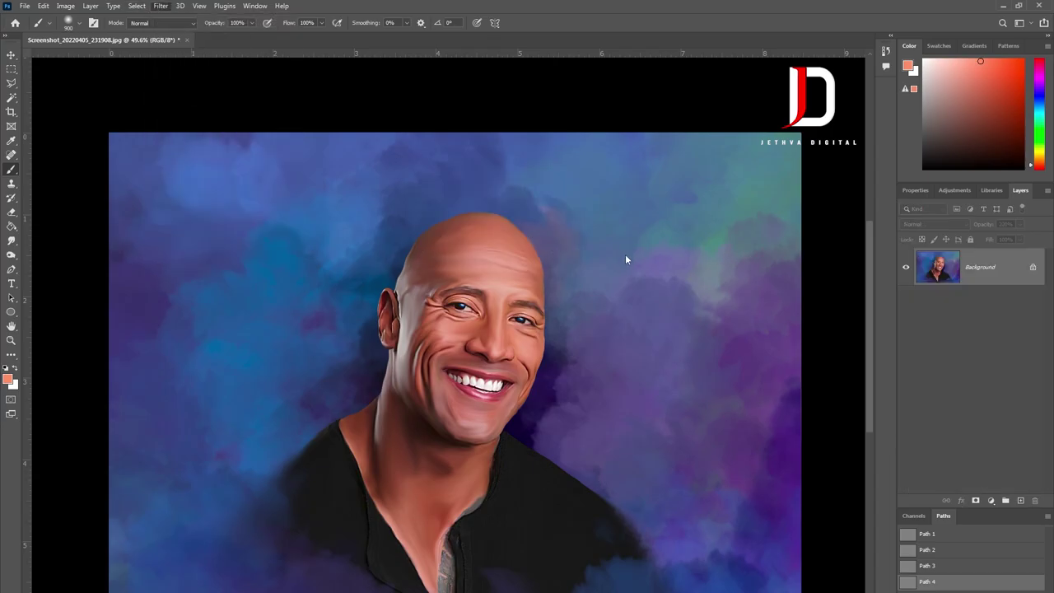
Step: Open the Camera Raw filter, reducing Clarity to +13 and Sharpening to 13
{"action": "key", "text": "ctrl+shift+a"}
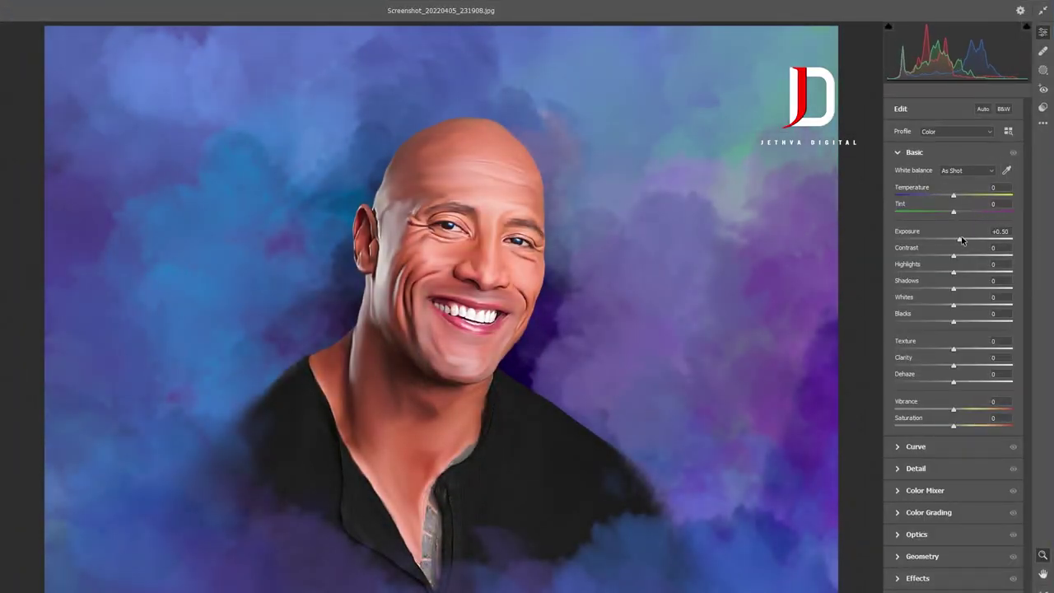
{"action": "left_click", "coordinate": [1013, 152]}
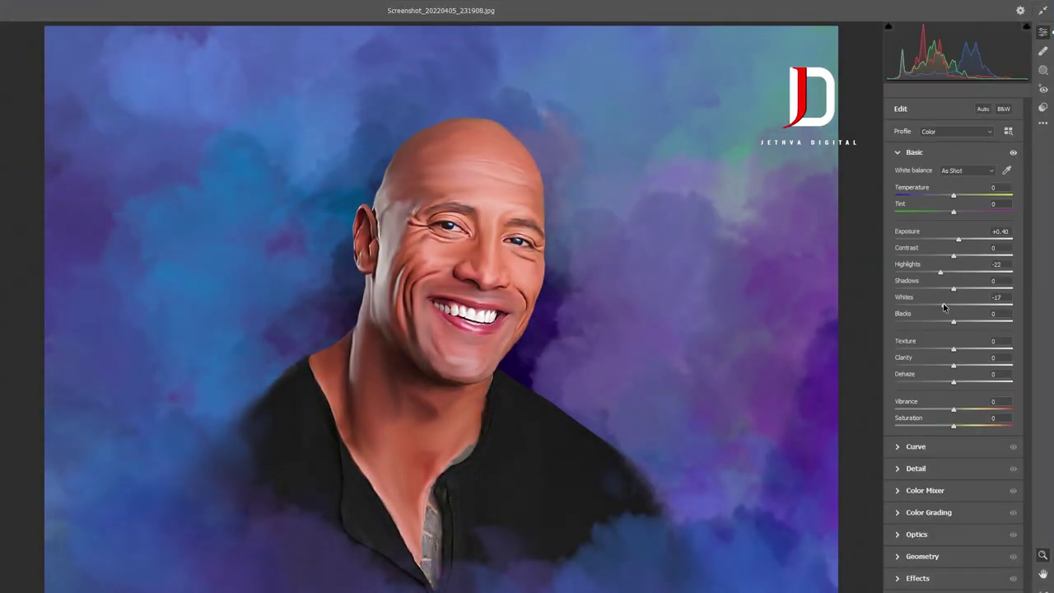
{"action": "left_click_drag", "start_coordinate": [969, 368], "coordinate": [946, 425]}
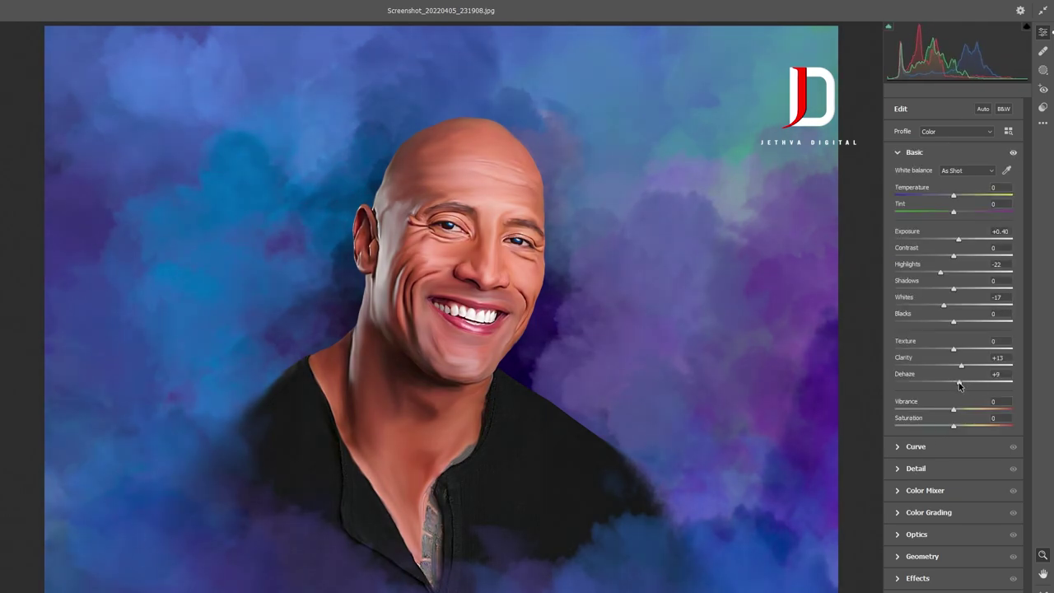
{"action": "left_click", "coordinate": [906, 468]}
{"action": "left_click_drag", "start_coordinate": [907, 223], "coordinate": [905, 223]}
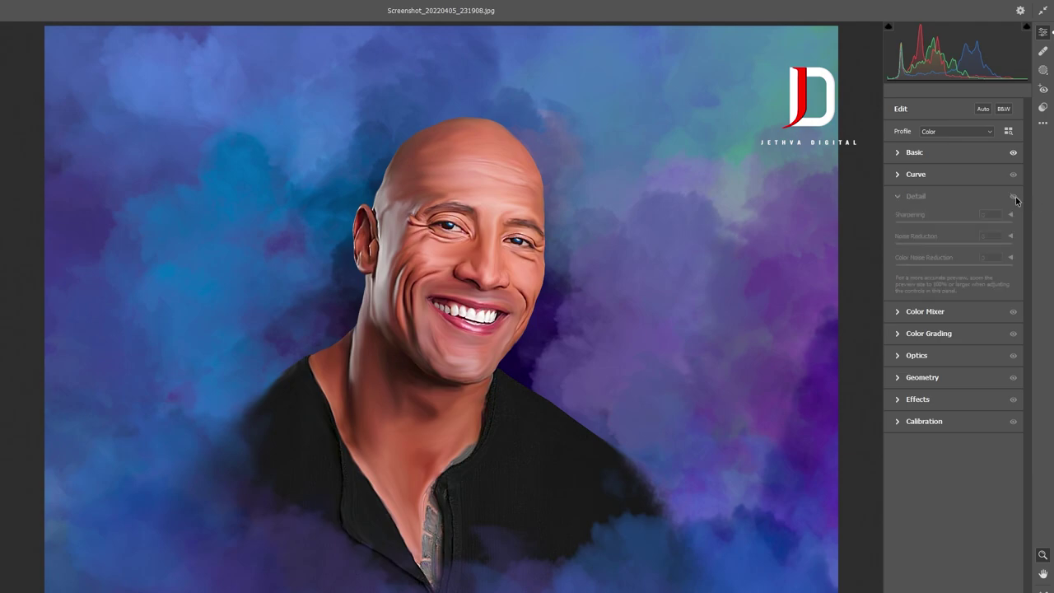
Step: Adjust calibration primaries and Shadows Tint, add a -66 vignette, and tint highlights green
{"action": "left_click", "coordinate": [914, 421]}
{"action": "left_click_drag", "start_coordinate": [954, 532], "coordinate": [957, 536]}
{"action": "left_click_drag", "start_coordinate": [953, 486], "coordinate": [944, 468]}
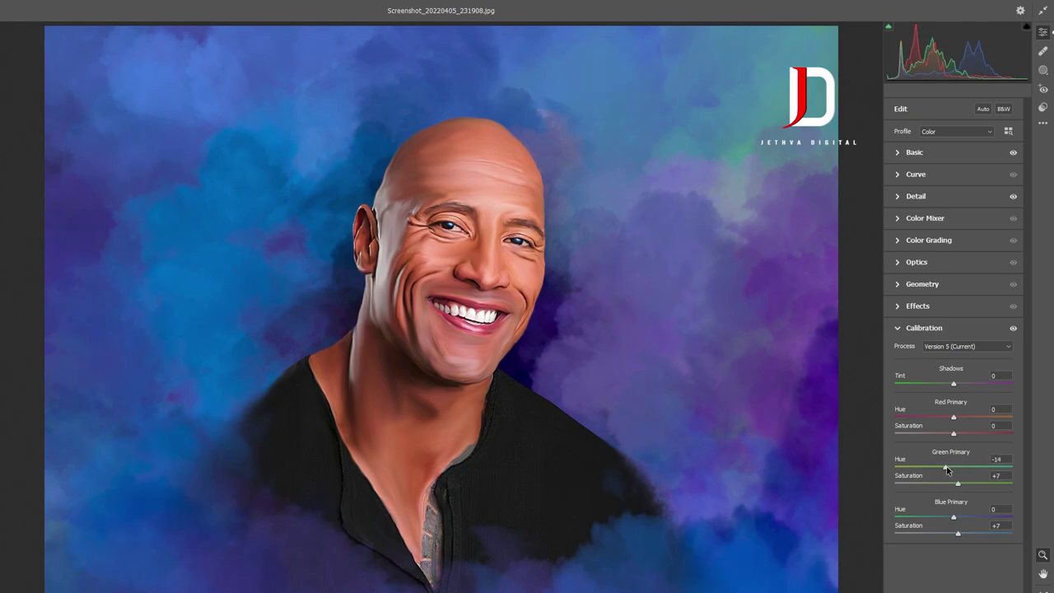
{"action": "left_click_drag", "start_coordinate": [953, 383], "coordinate": [914, 362]}
{"action": "left_click", "coordinate": [910, 307]}
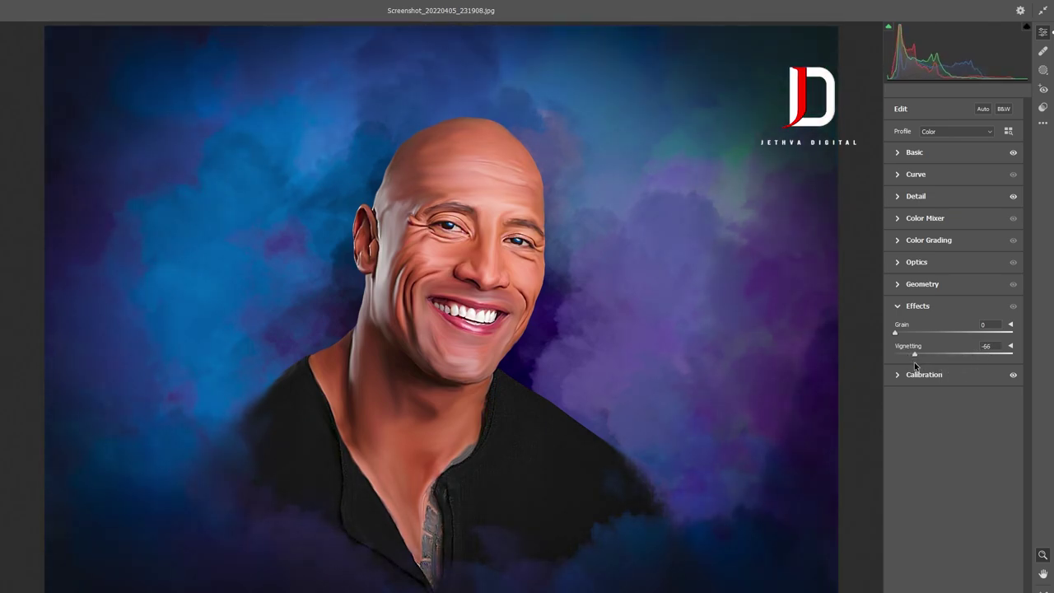
{"action": "left_click", "coordinate": [929, 239]}
{"action": "left_click_drag", "start_coordinate": [988, 404], "coordinate": [988, 400]}
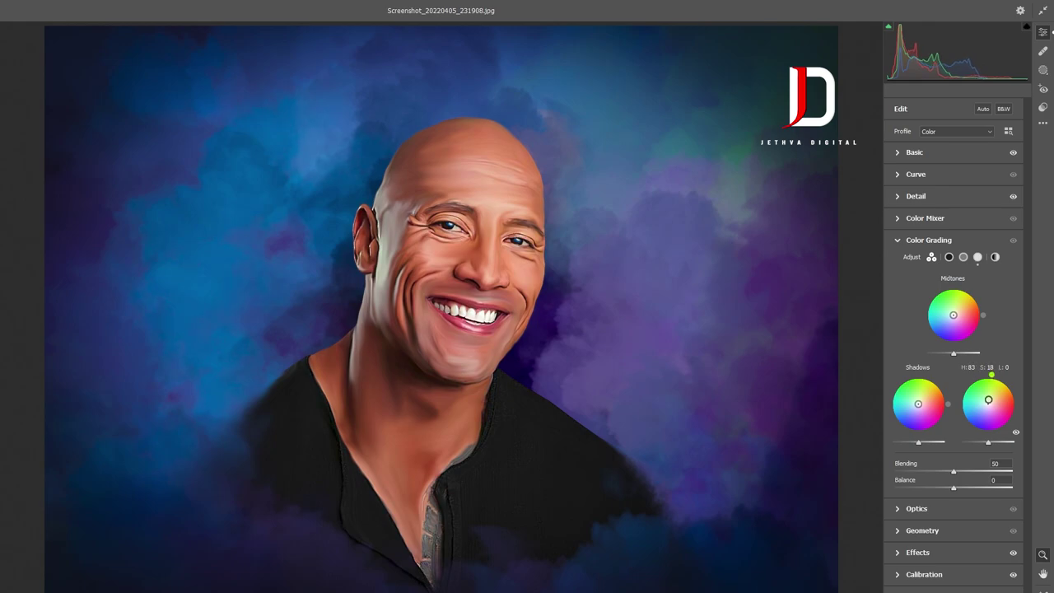